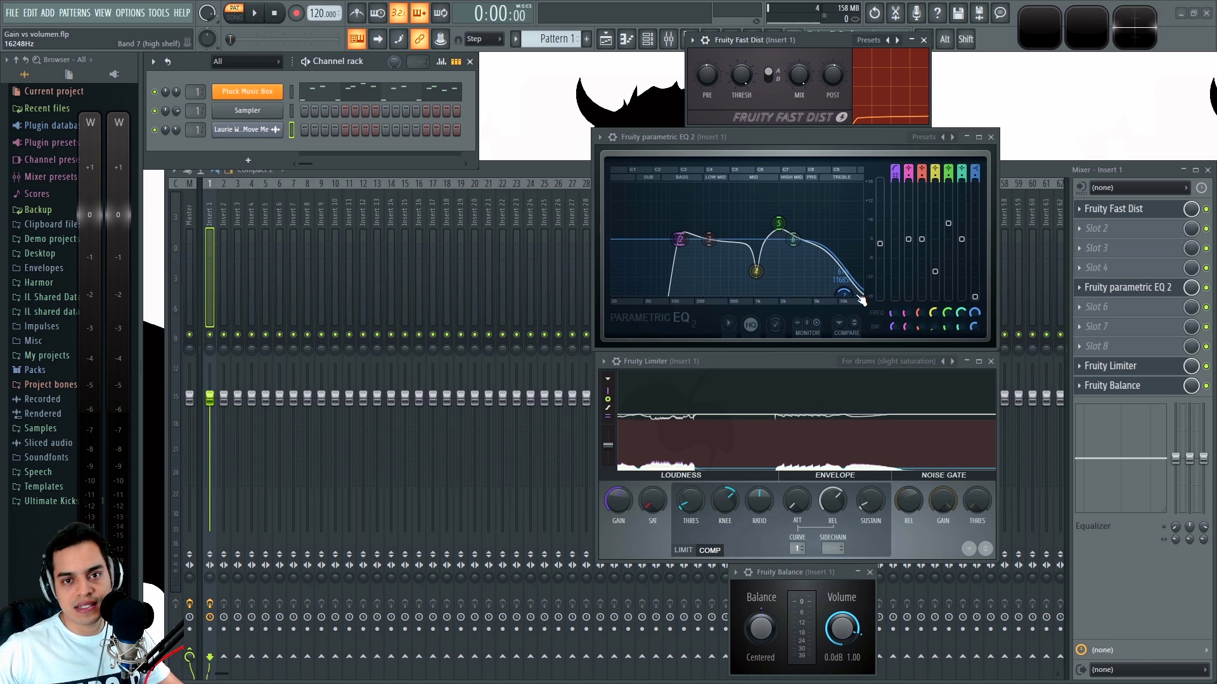
drag(861, 300, 867, 302)
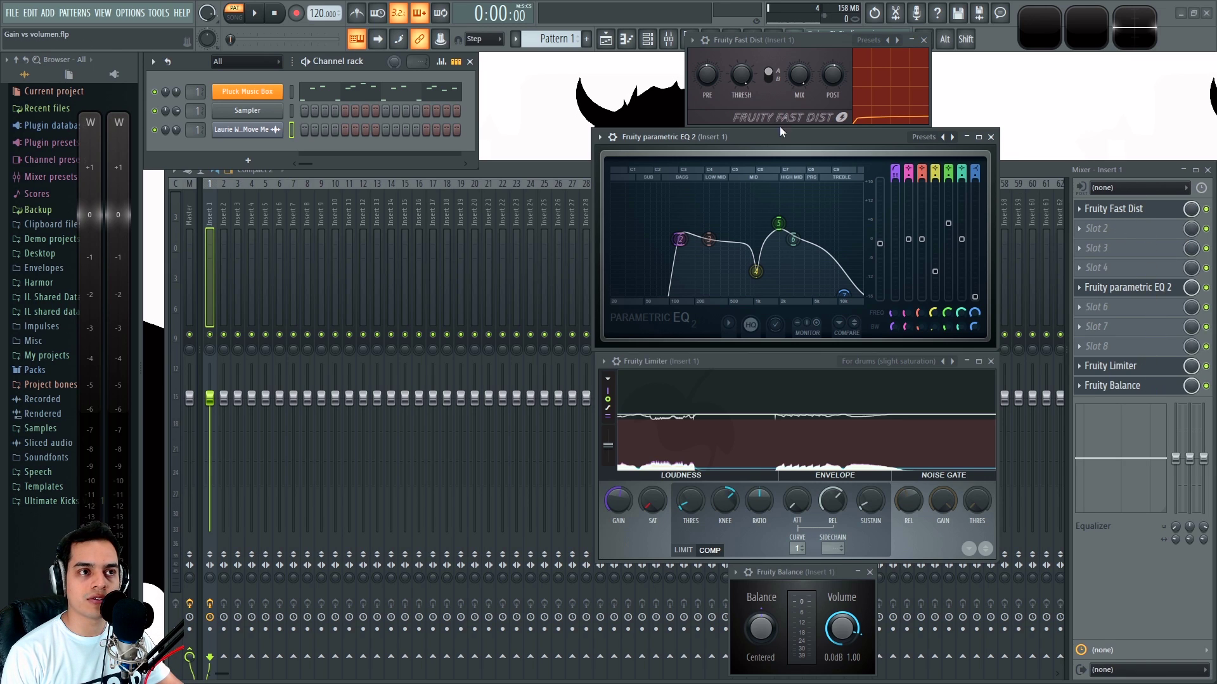
click(830, 39)
drag(711, 73, 711, 73)
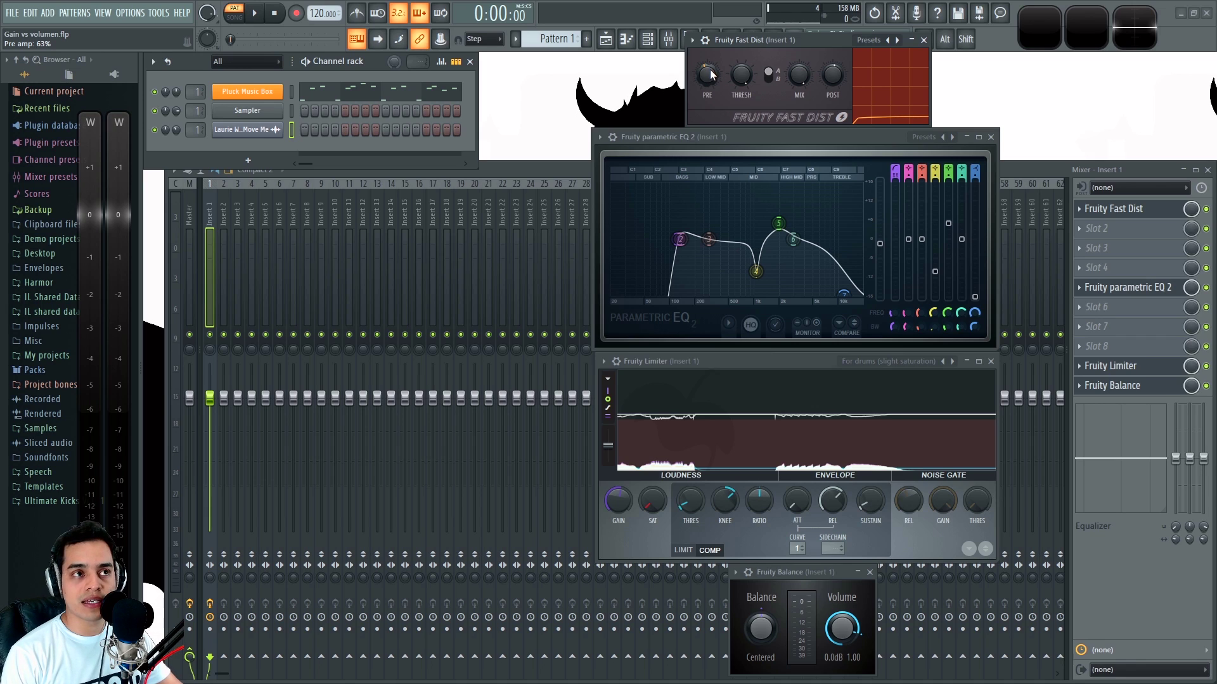
drag(833, 75, 837, 76)
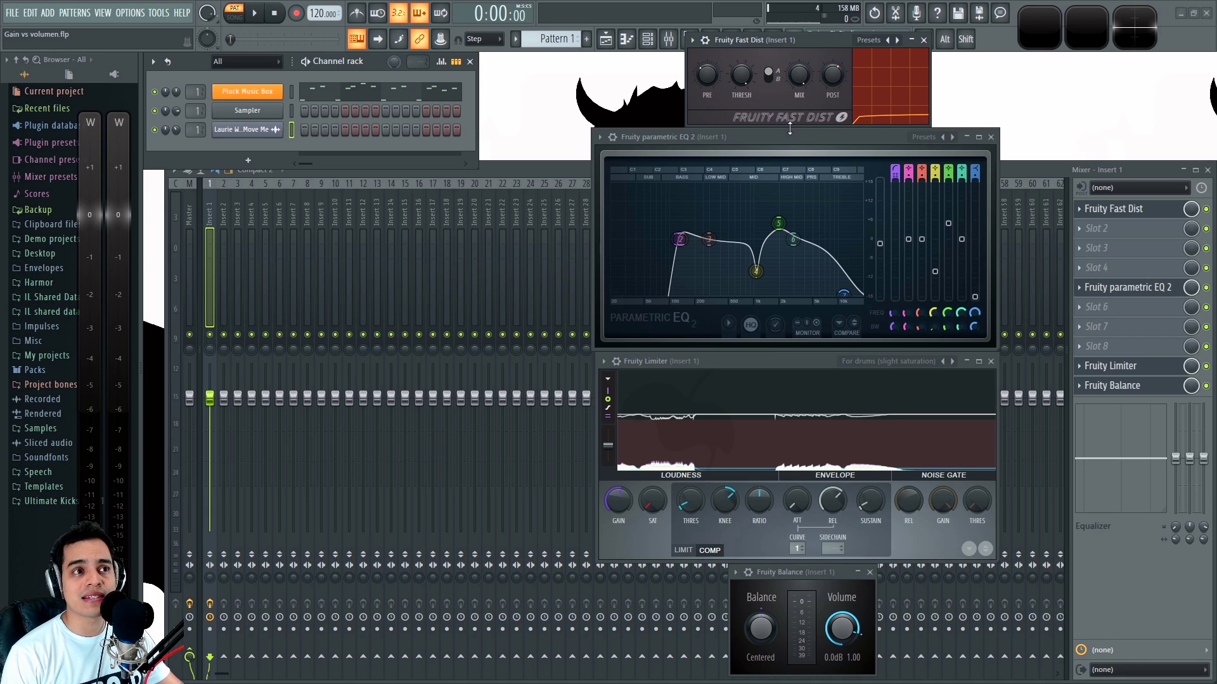
drag(765, 139, 773, 137)
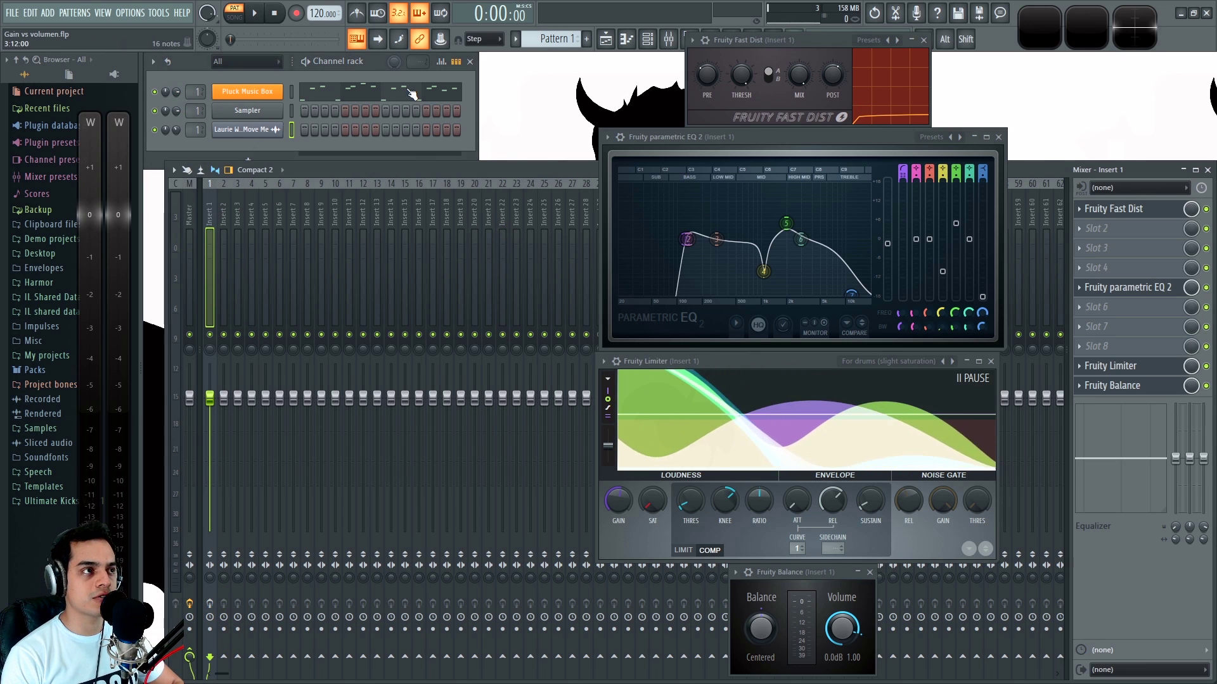
Play the pattern twice and check the Insert 1 and Master levels on the mixer meters, stopping after each pass
key(space)
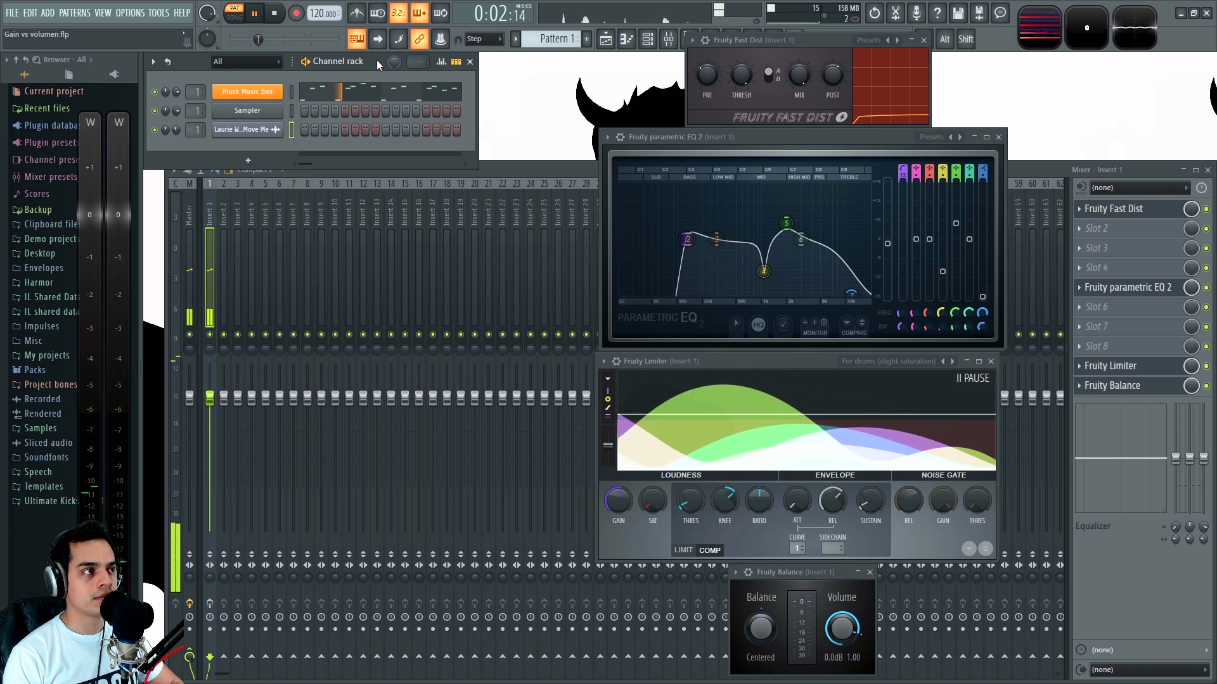
key(space)
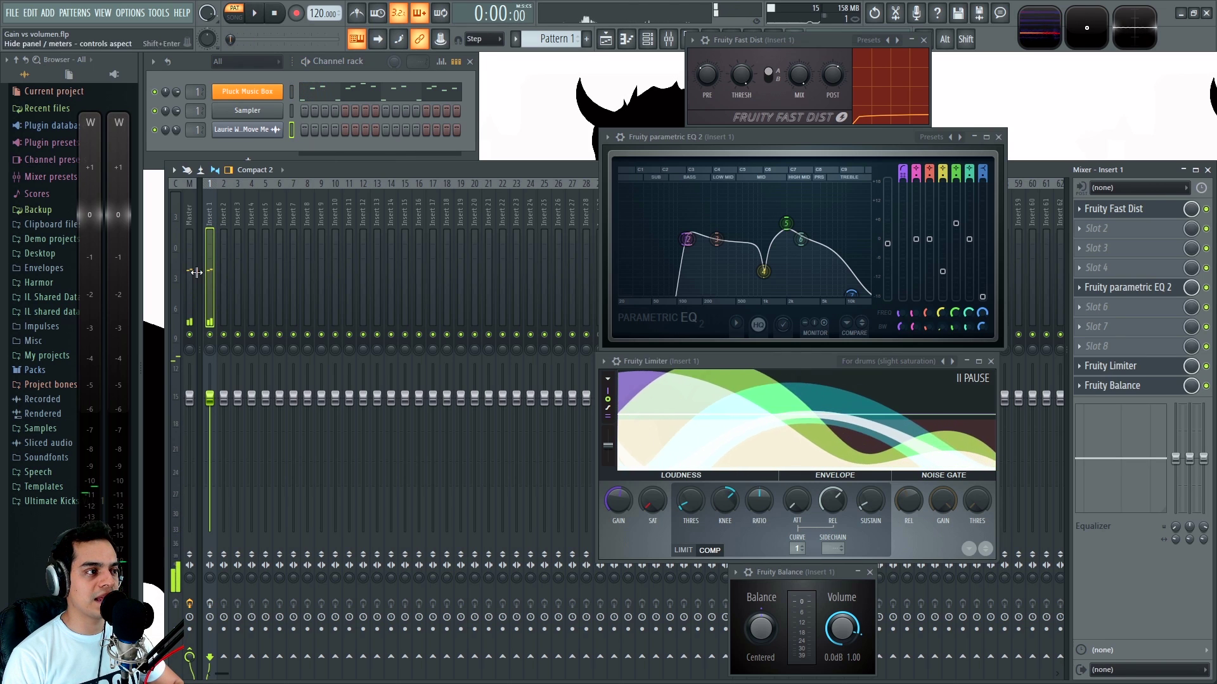
key(space)
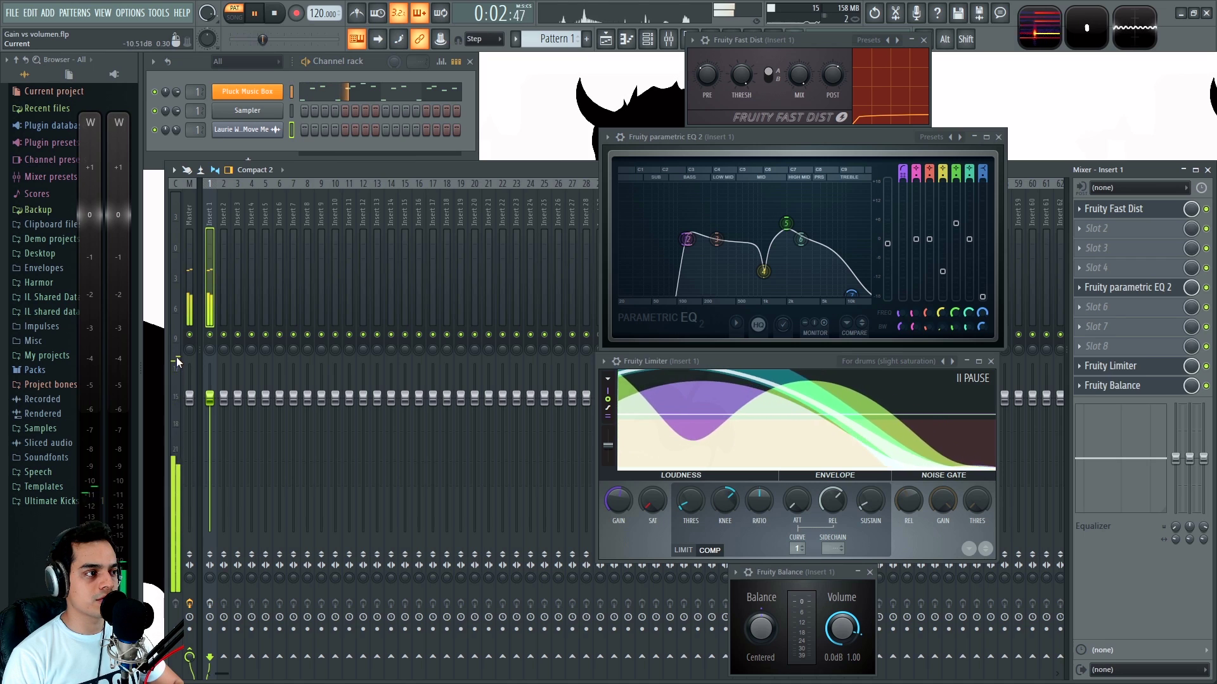
key(space)
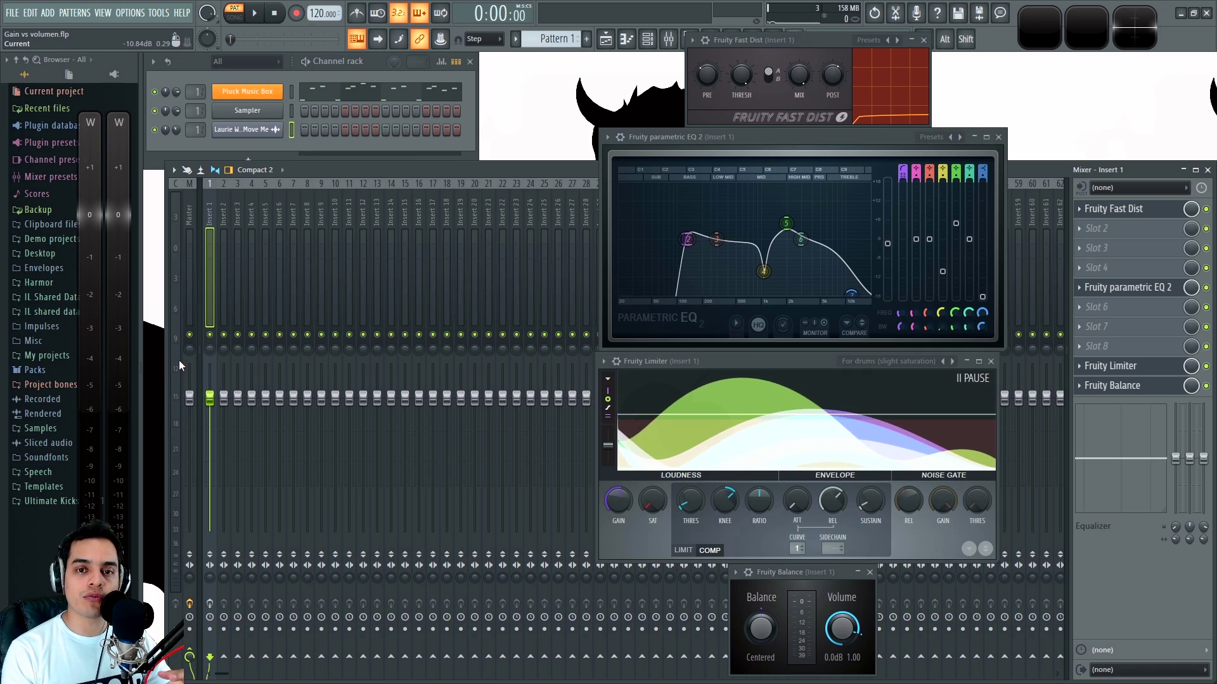
Lower the Pluck Music Box channel volume and play the pattern to check the reduced level
click(800, 138)
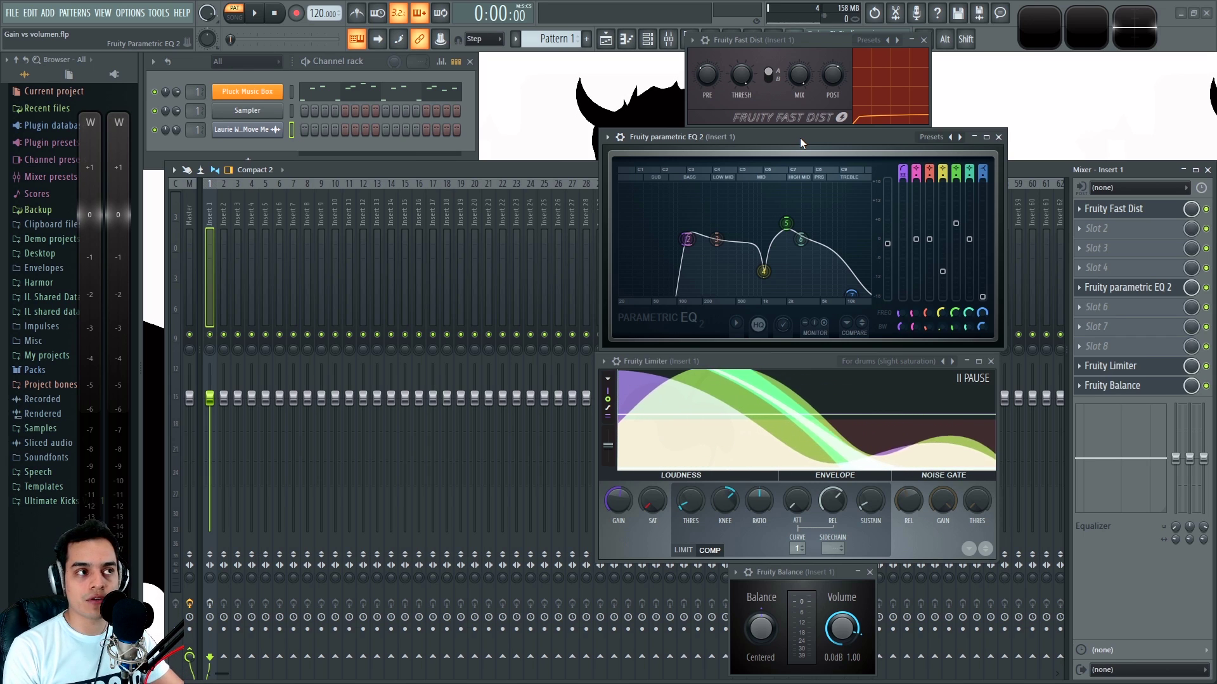
click(380, 56)
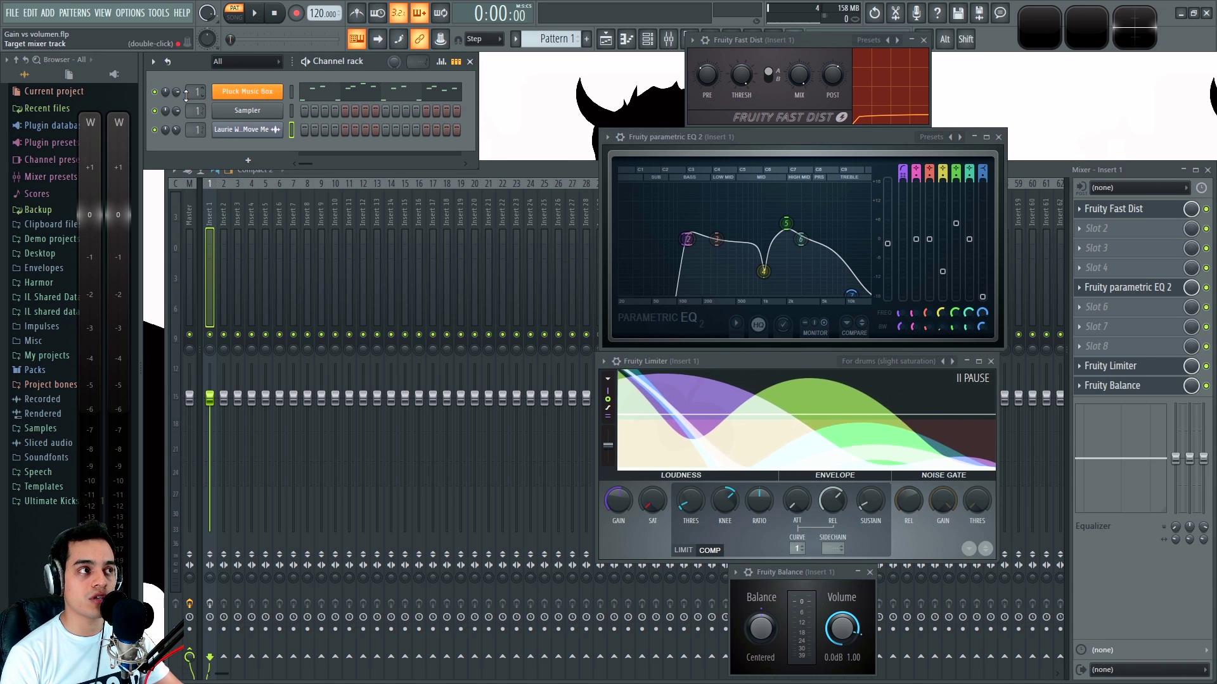
mouse_move(177, 92)
mouse_down()
mouse_move(177, 114)
mouse_move(178, 92)
mouse_up()
scroll(178, 92, up, 2)
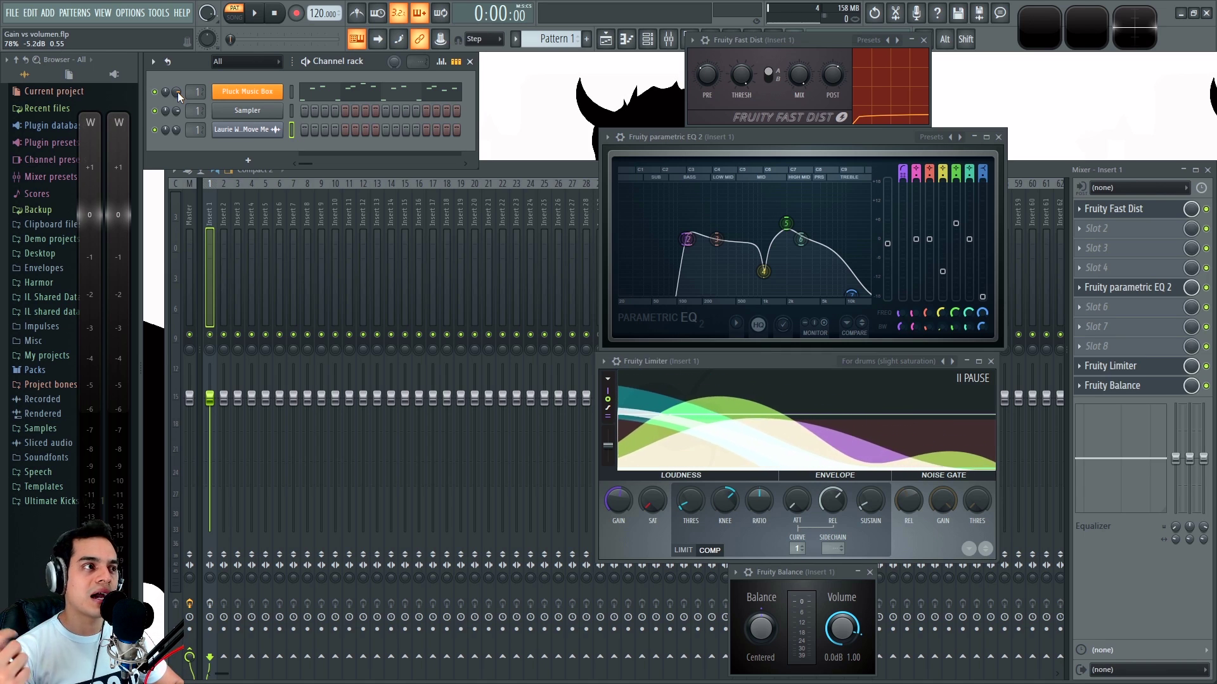
mouse_move(177, 93)
mouse_down()
mouse_move(177, 106)
mouse_move(175, 93)
mouse_up()
scroll(175, 94, up, 2)
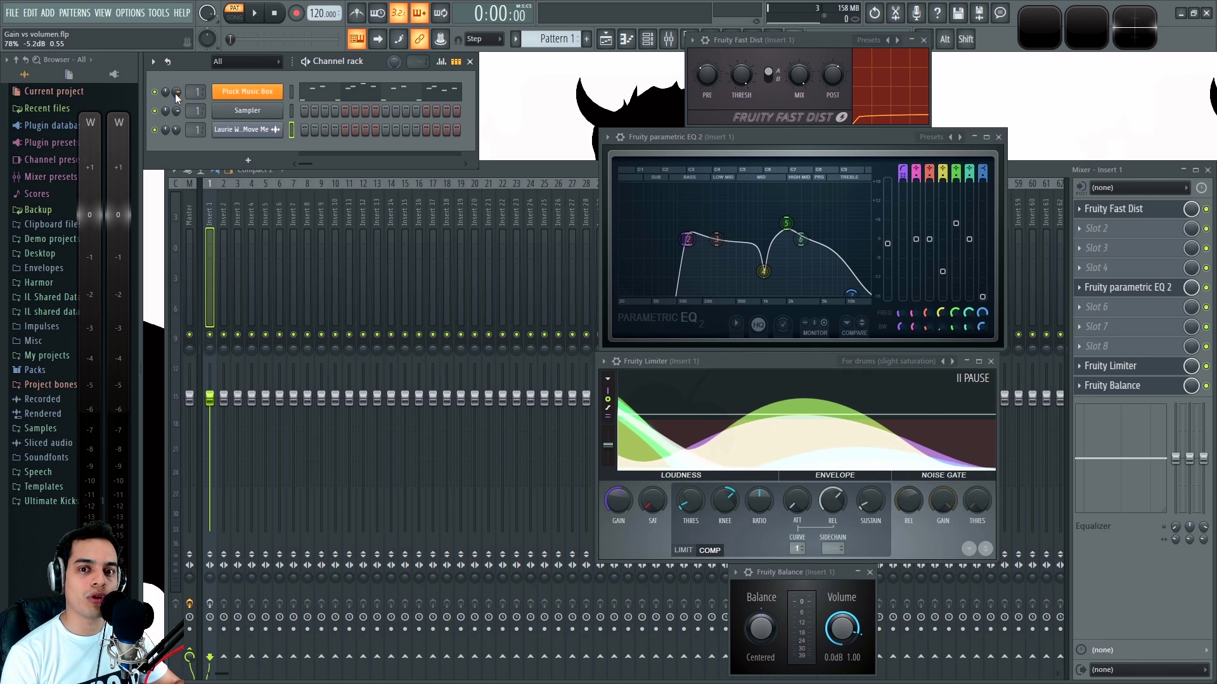
drag(175, 93, 175, 117)
key(space)
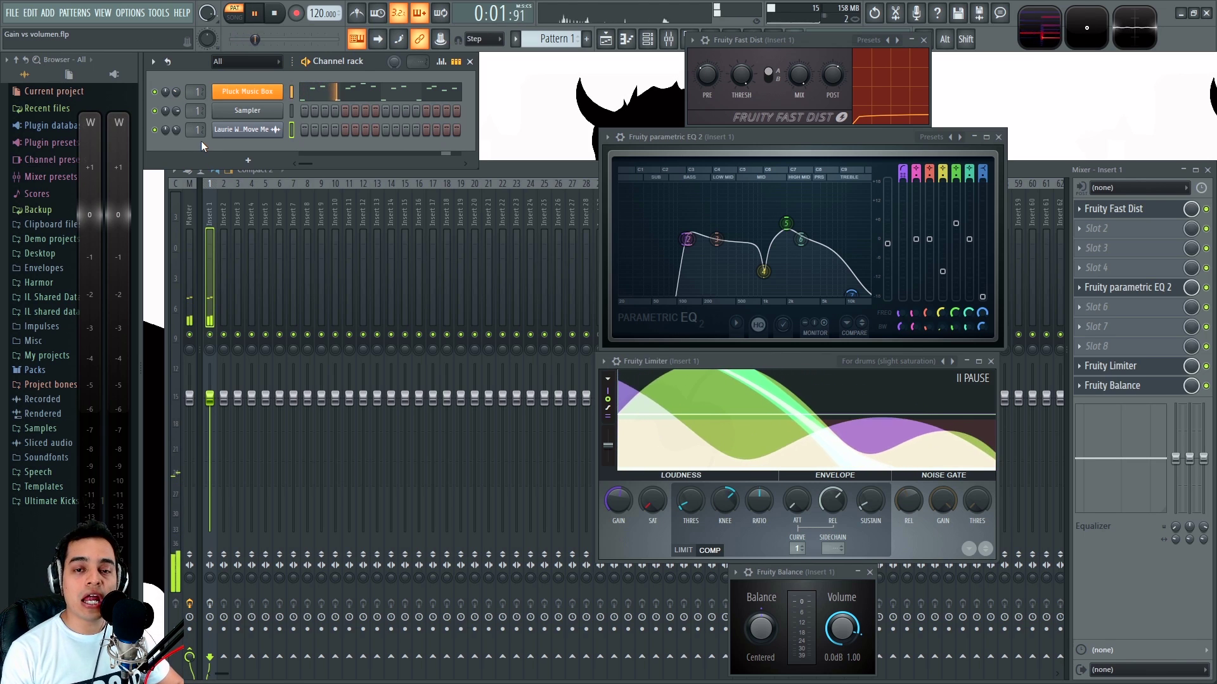
key(space)
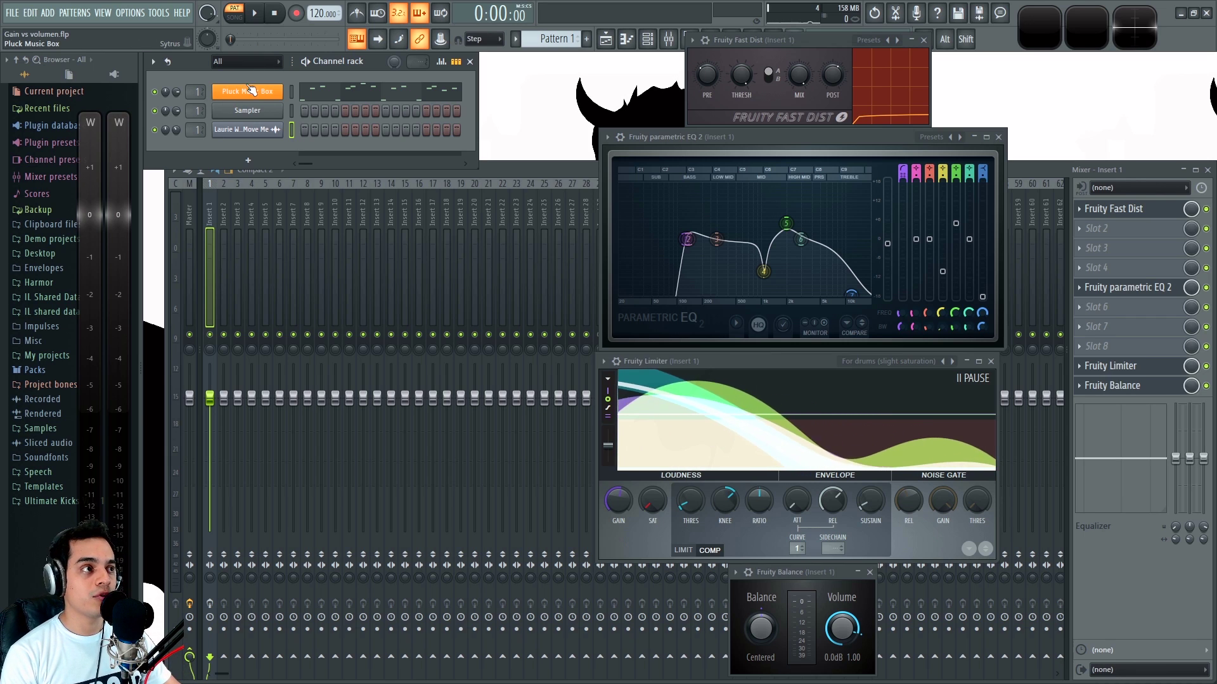
Open the Pluck Music Box synth, lower its master level on the main page, and close it
click(235, 101)
drag(346, 200, 362, 206)
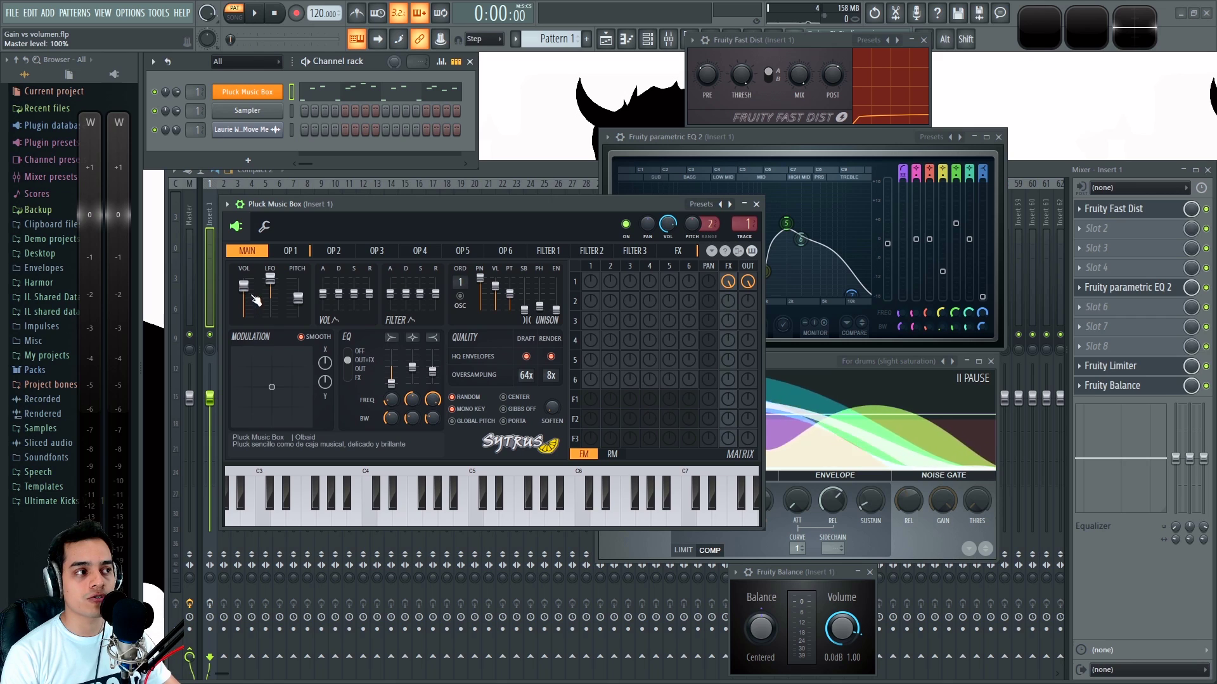
drag(248, 286, 247, 308)
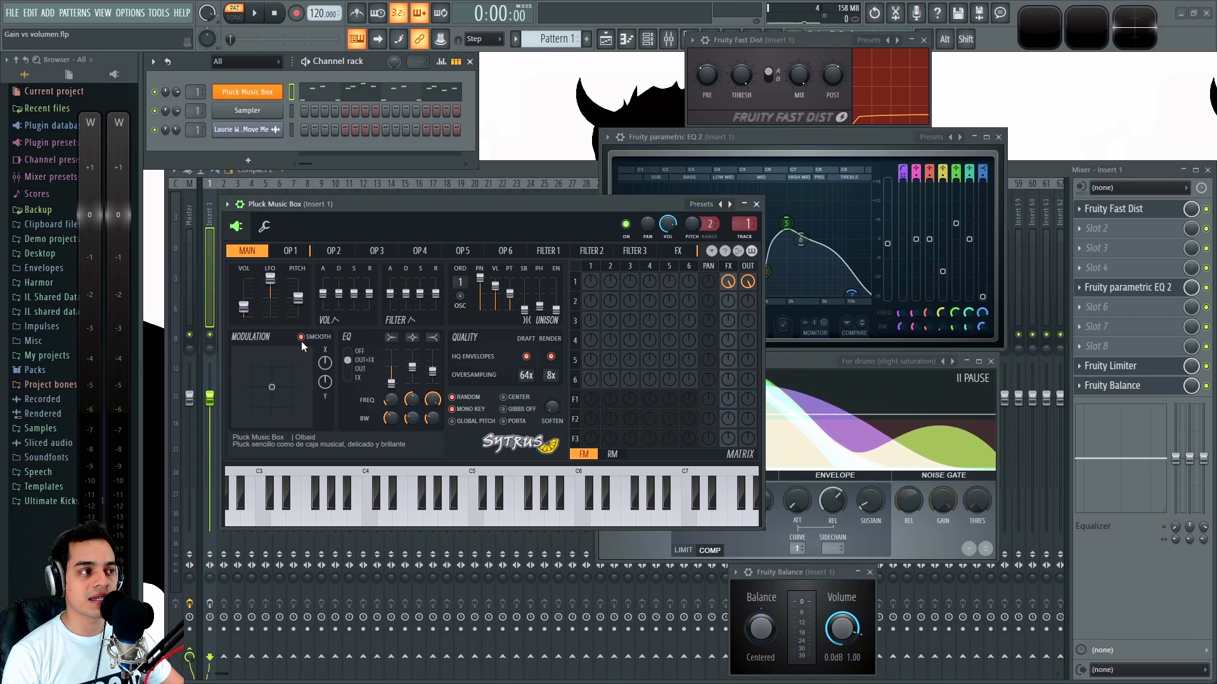
click(756, 205)
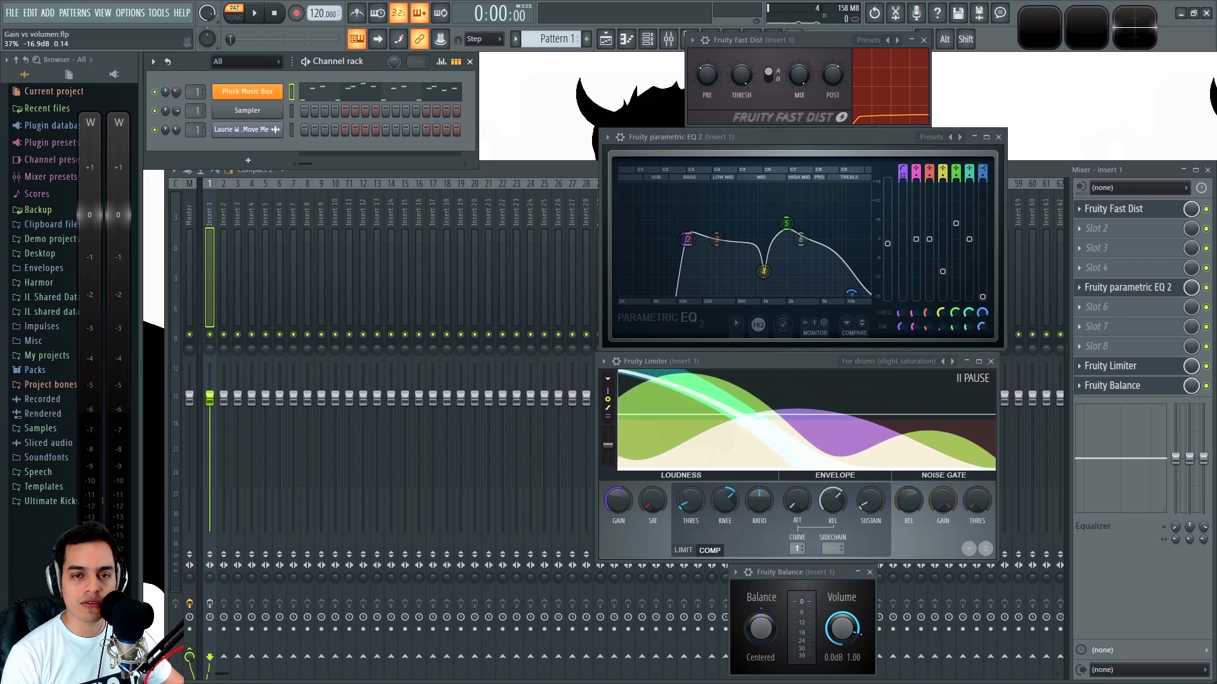
Select the Master mixer track and play the pattern to check the level reaching it
drag(176, 93, 175, 93)
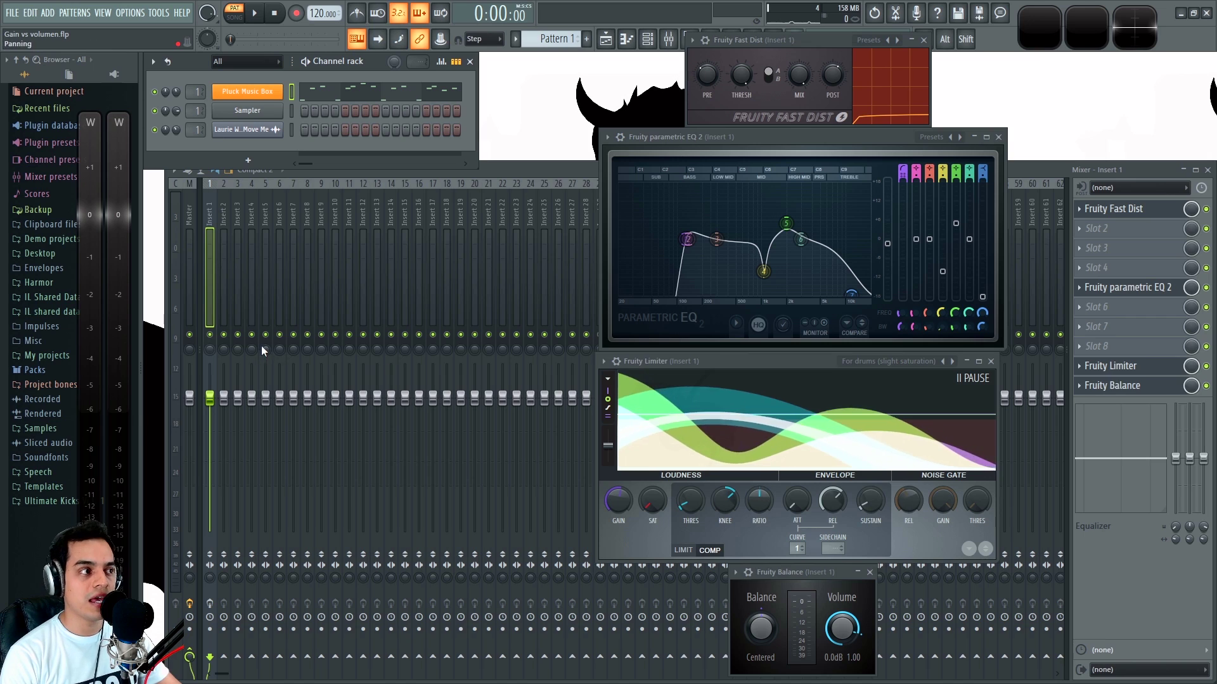
click(189, 201)
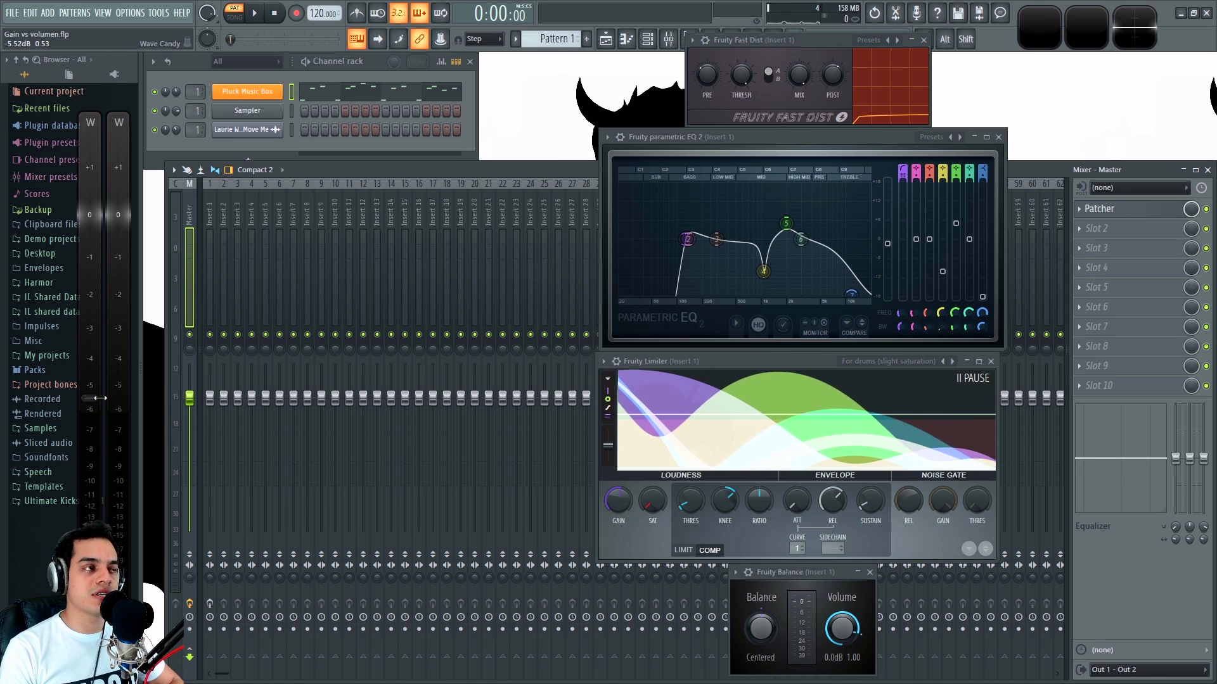
click(176, 90)
key(space)
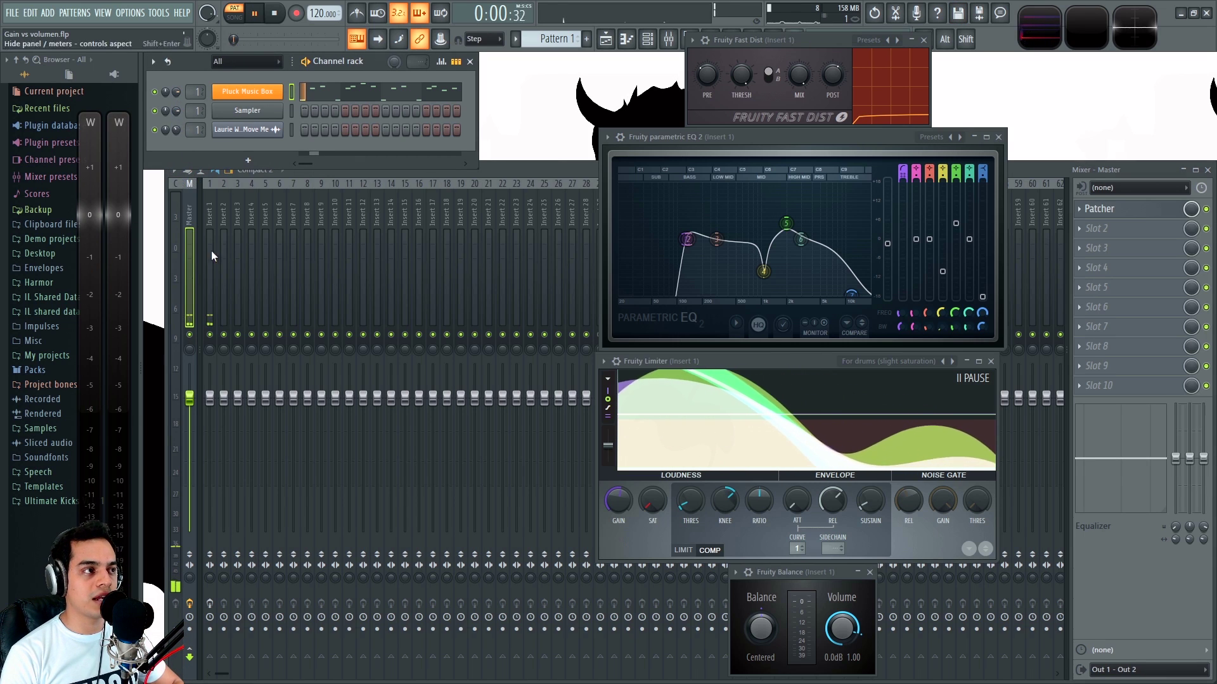
Stop playback, restore the Pluck Music Box synth's master level to 100%, and close its window
click(248, 91)
key(space)
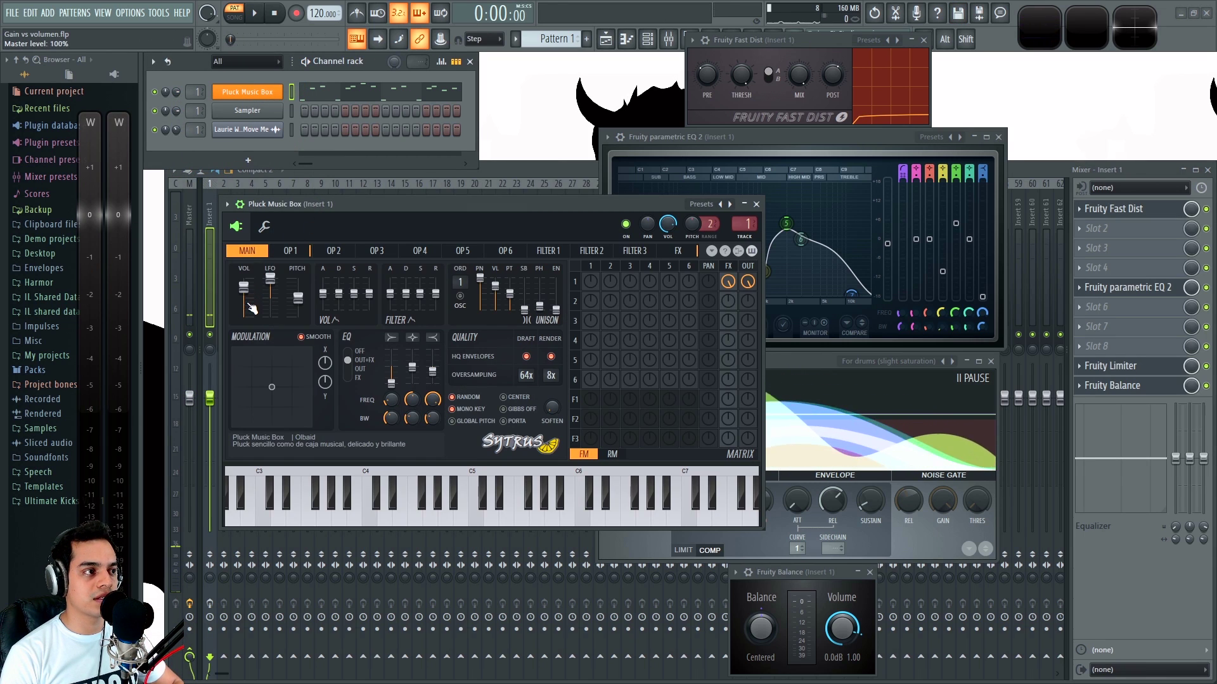
click(756, 204)
Play the pattern and lower the Pluck Music Box channel volume while watching the mixer meters, then stop playback
key(space)
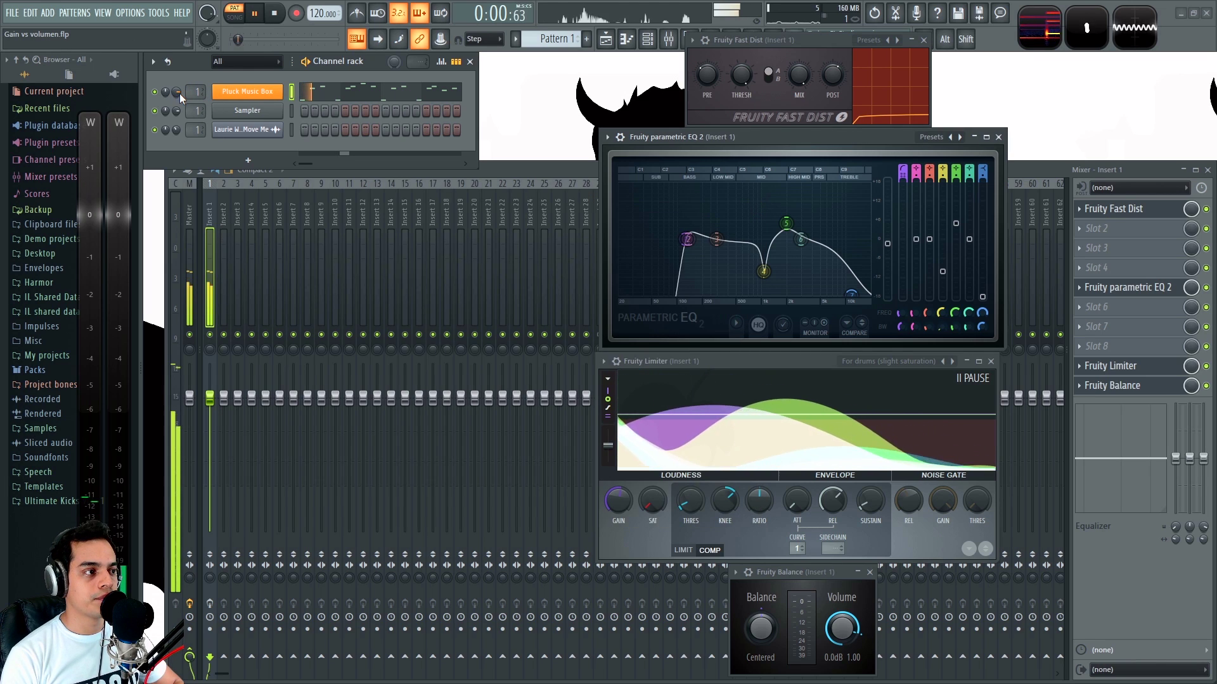
key(space)
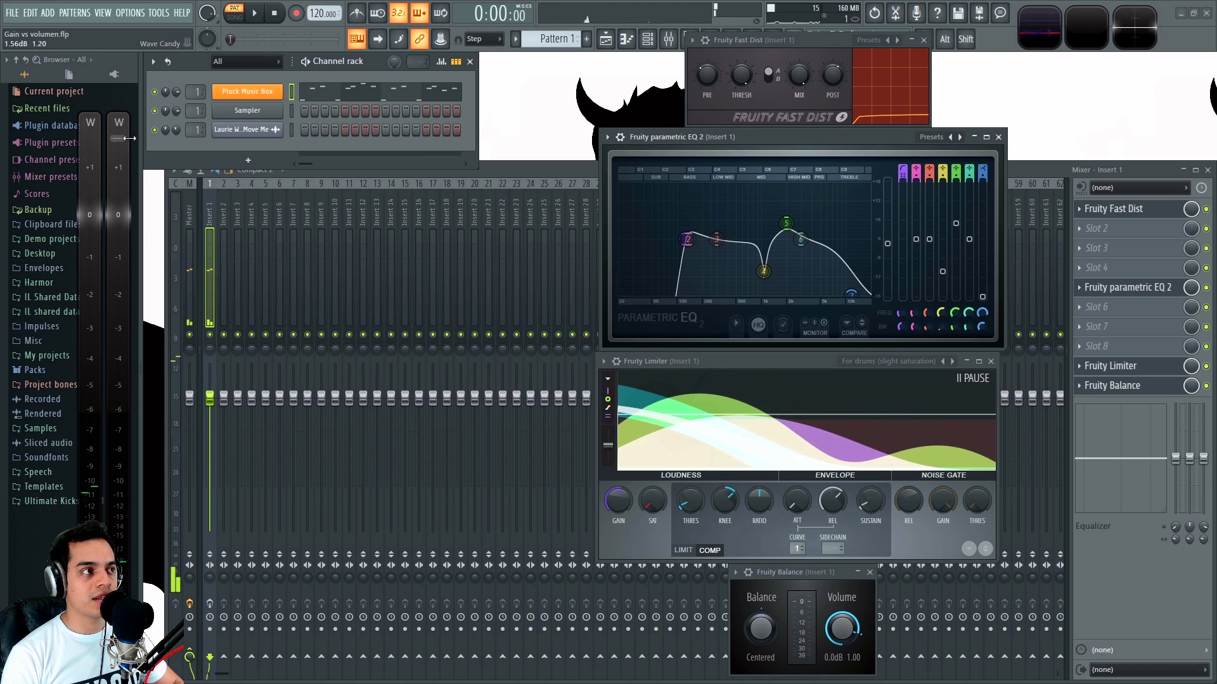
key(space)
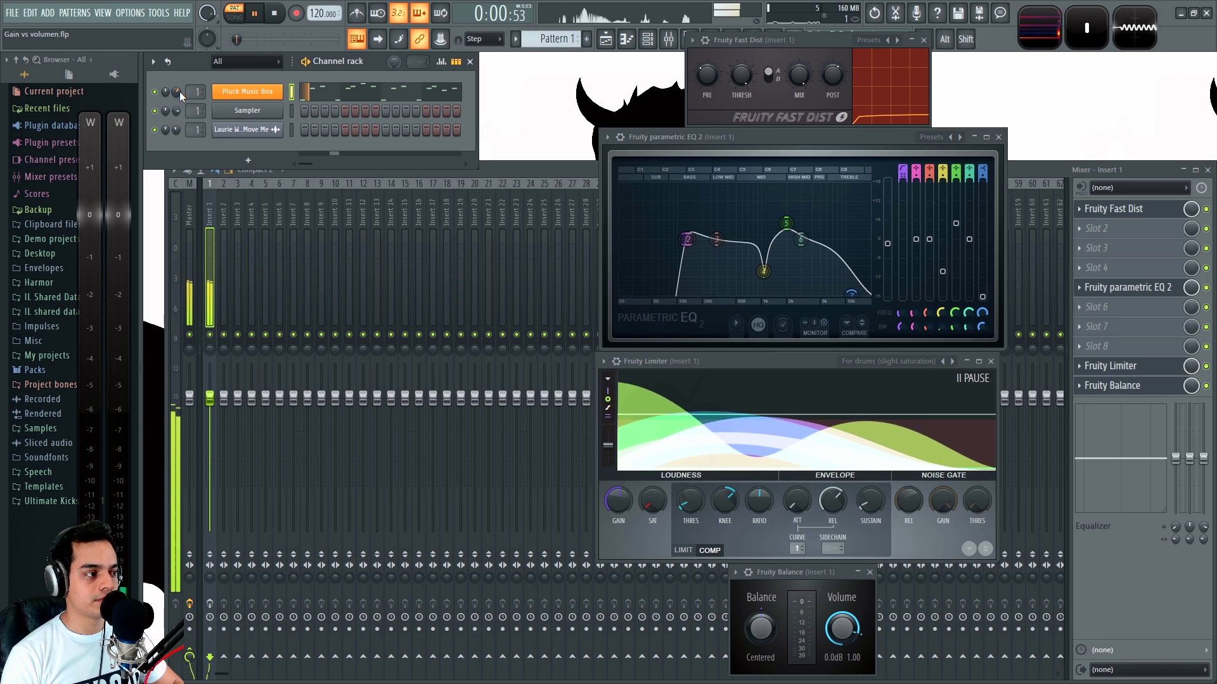
drag(180, 91, 180, 131)
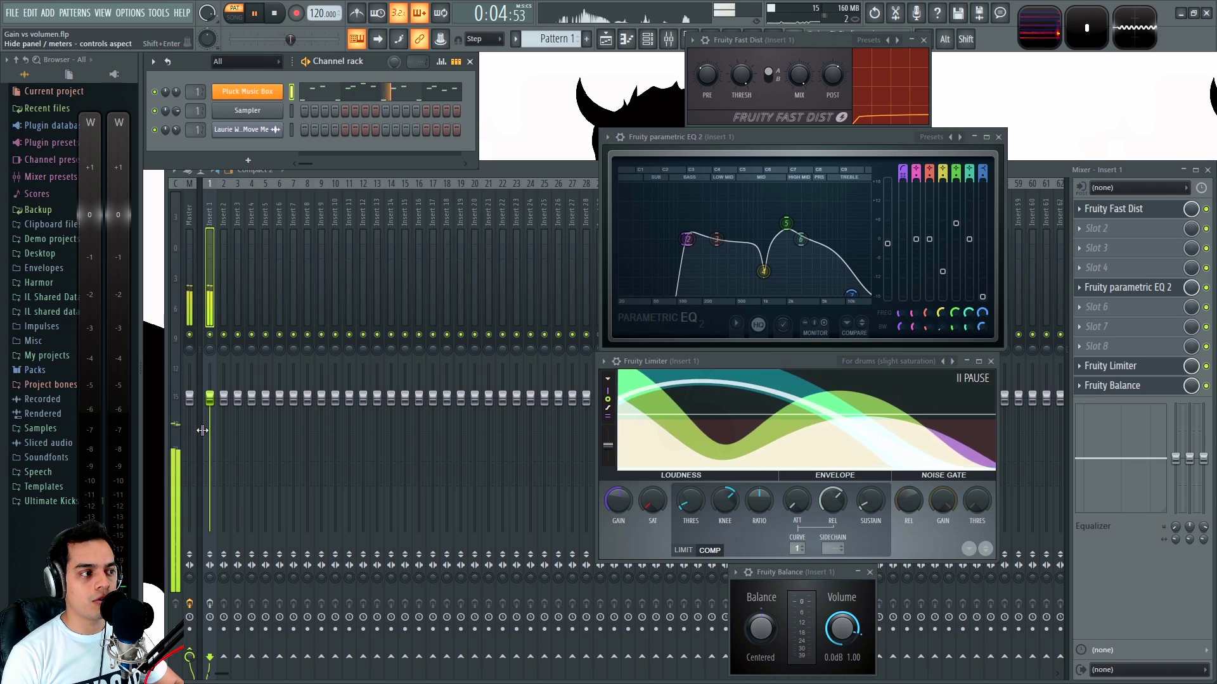
key(space)
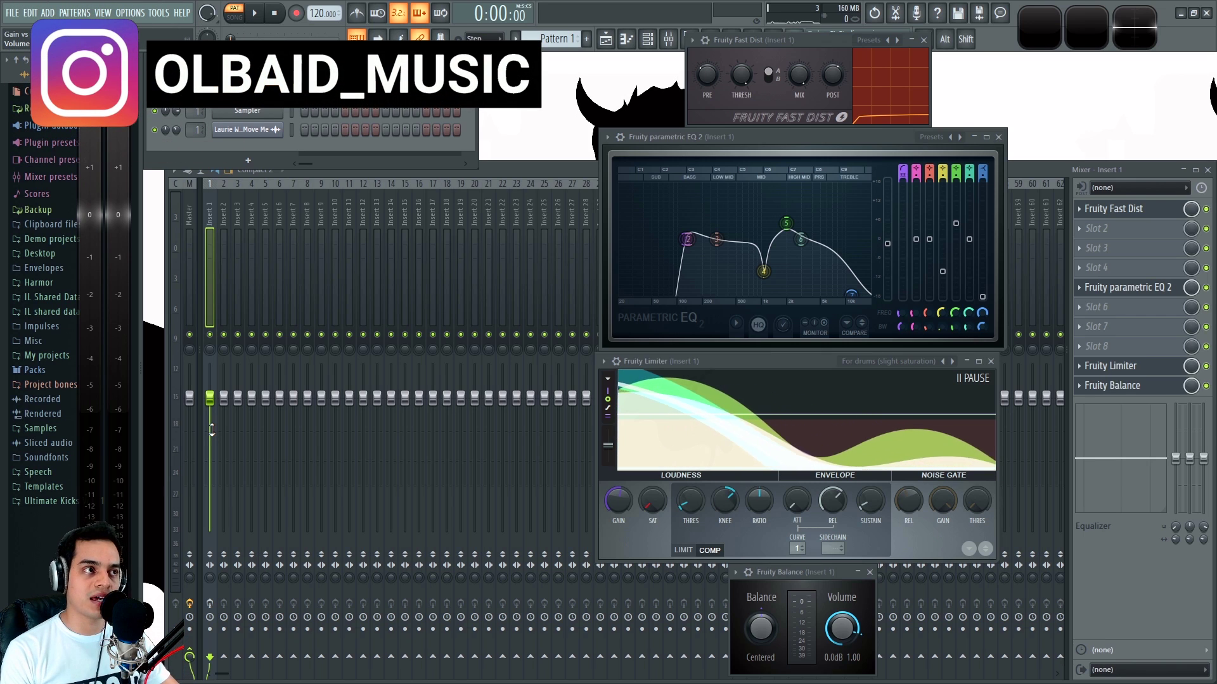
Select the Insert 1 track and close and reopen its Fruity parametric EQ 2, Fruity Limiter and Fruity Balance windows
click(210, 216)
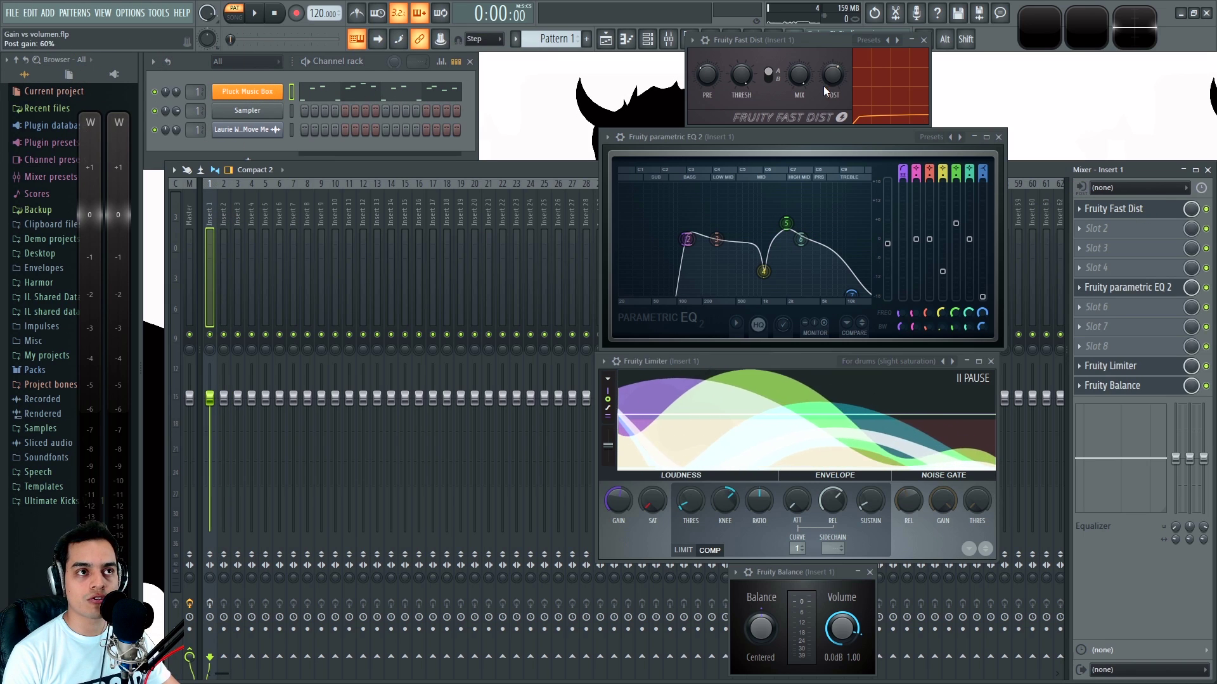
drag(786, 40, 781, 41)
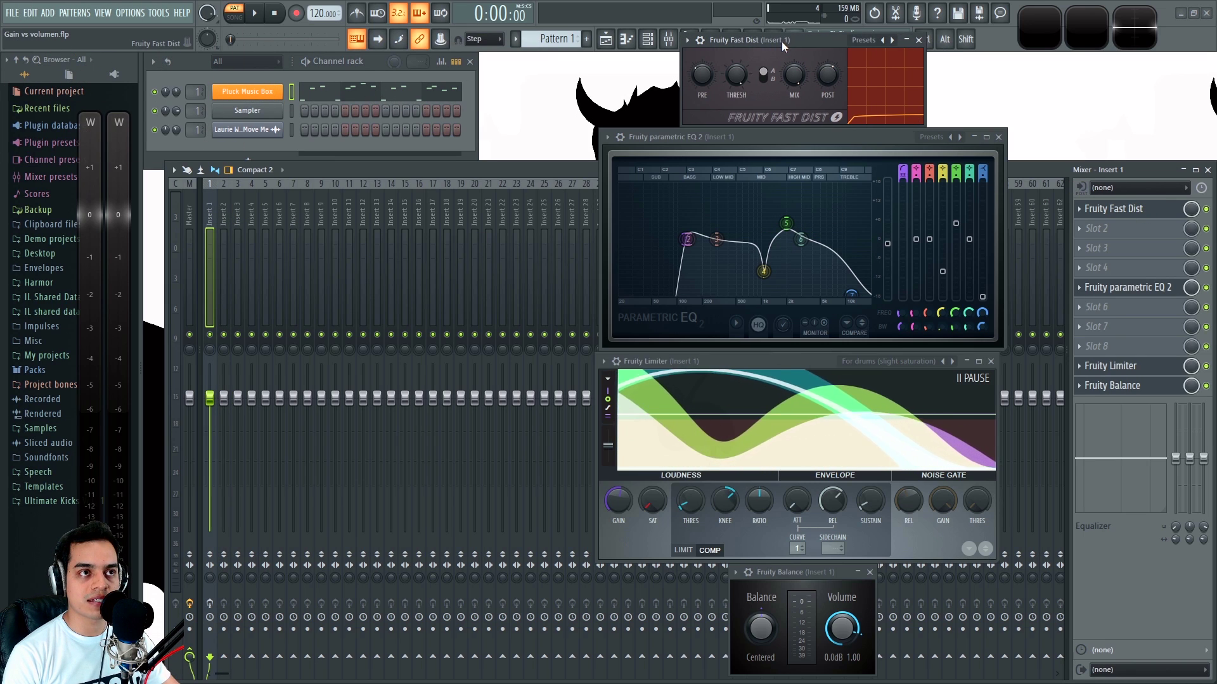
click(1138, 290)
click(1139, 290)
click(1132, 367)
click(1132, 367)
click(1134, 386)
click(1135, 385)
drag(800, 574, 812, 573)
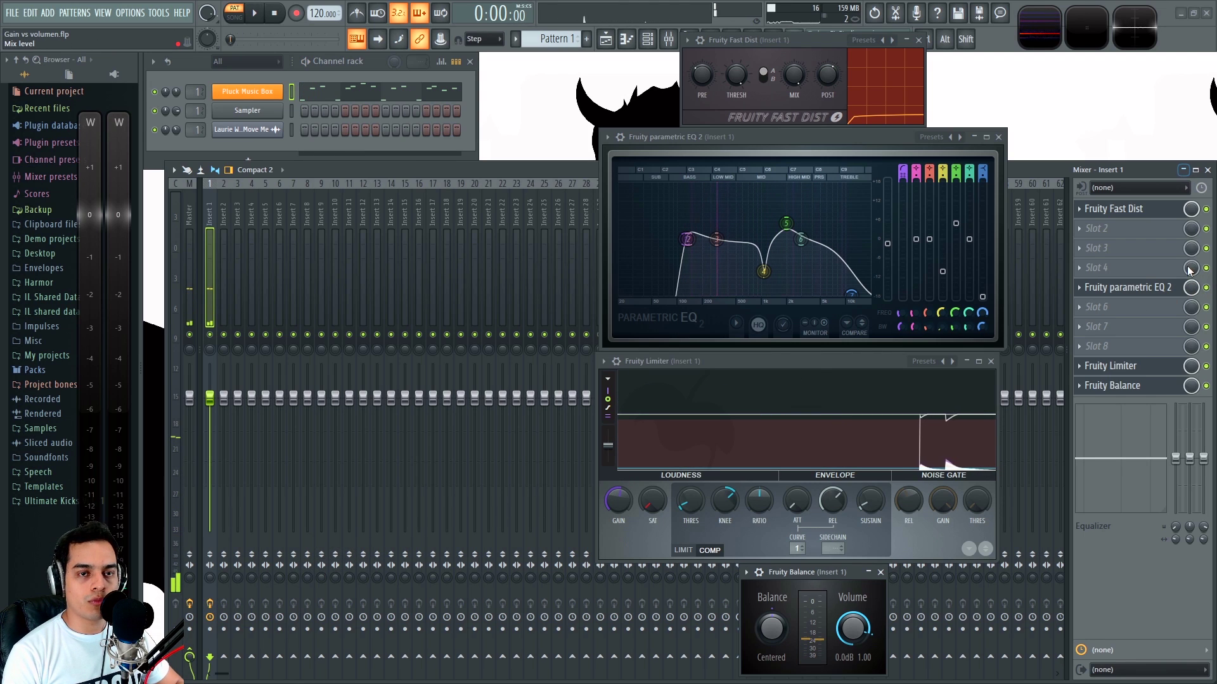
Bypass Fruity parametric EQ 2, Fruity Limiter and Fruity Balance on Insert 1, keeping only Fruity Fast Dist active
click(1206, 288)
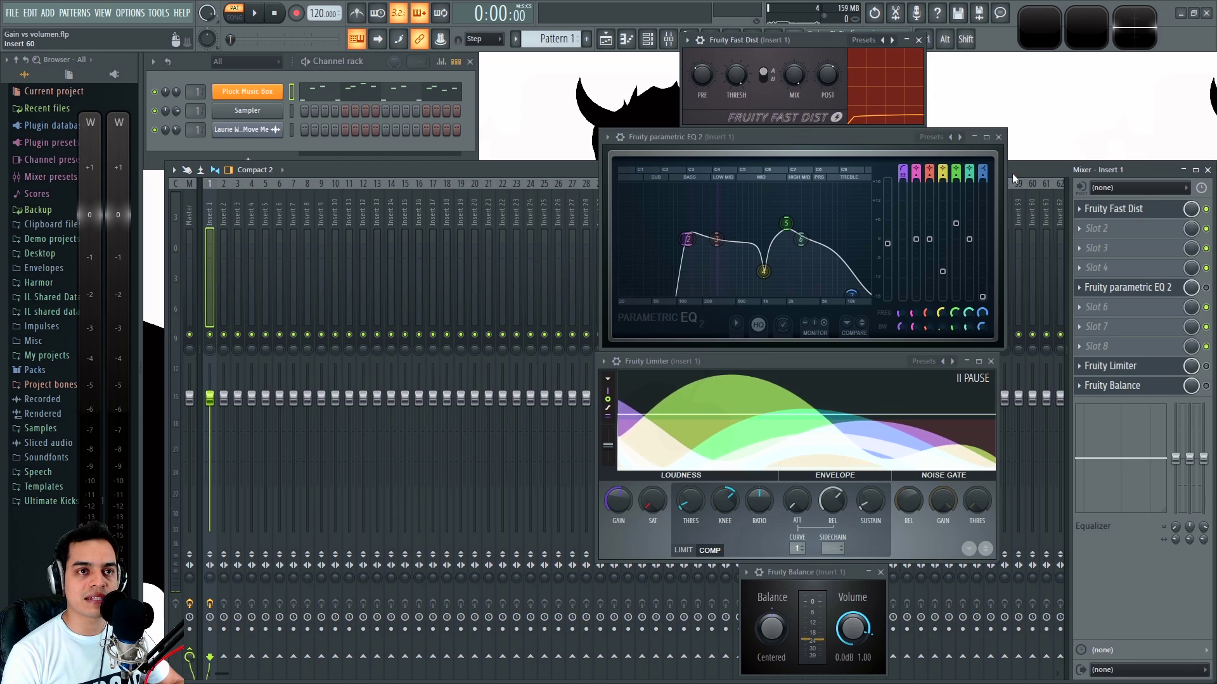
drag(794, 41, 786, 41)
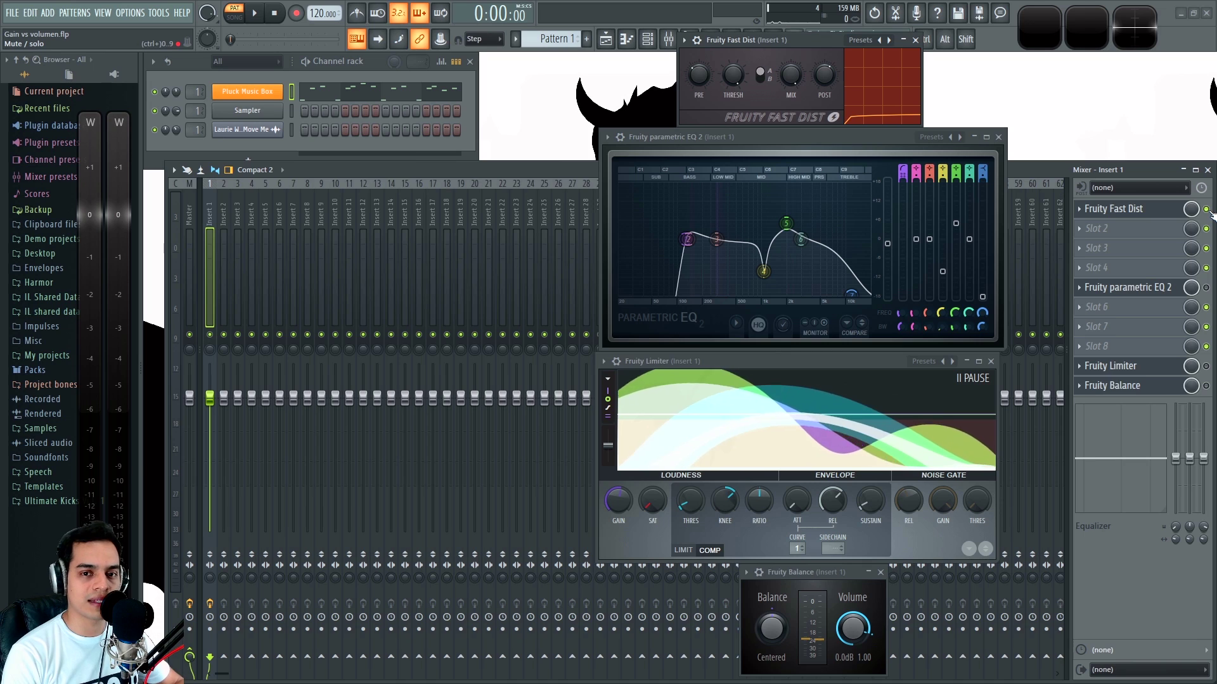
mouse_move(812, 44)
mouse_down()
mouse_move(844, 62)
mouse_move(827, 47)
mouse_up()
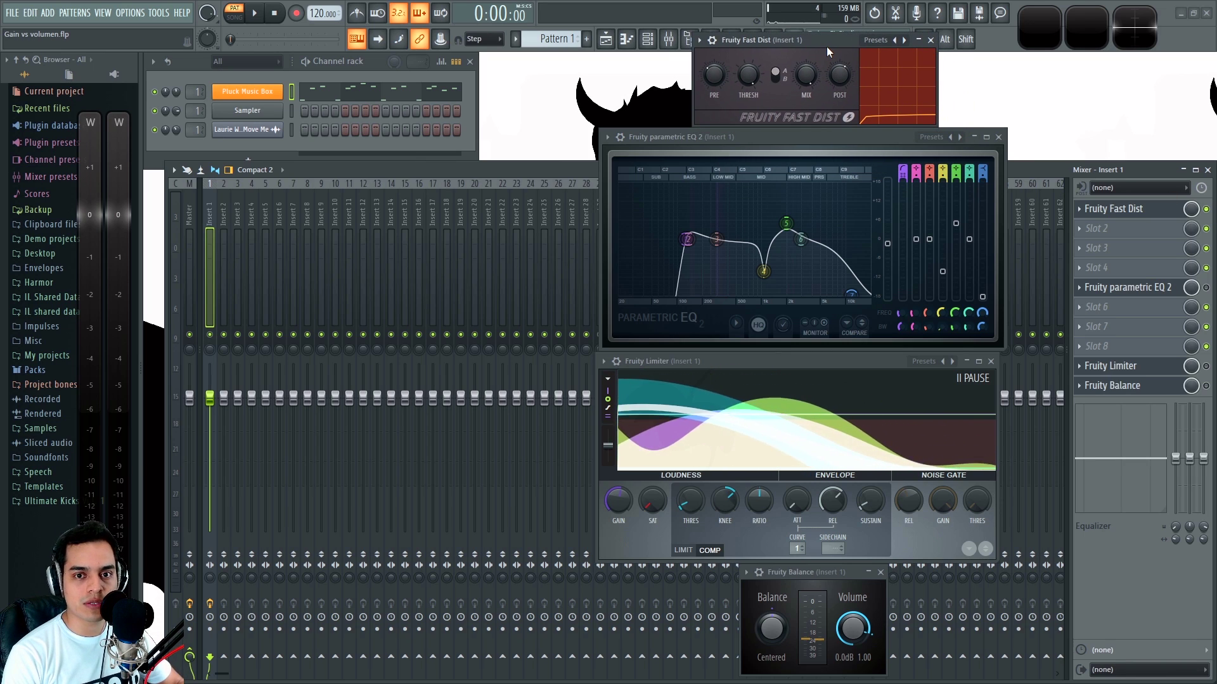
Play the pattern while adjusting Fruity Fast Dist's pre amp and post gain, setting the pre amp to 38%
drag(714, 77, 714, 79)
drag(839, 75, 842, 78)
key(space)
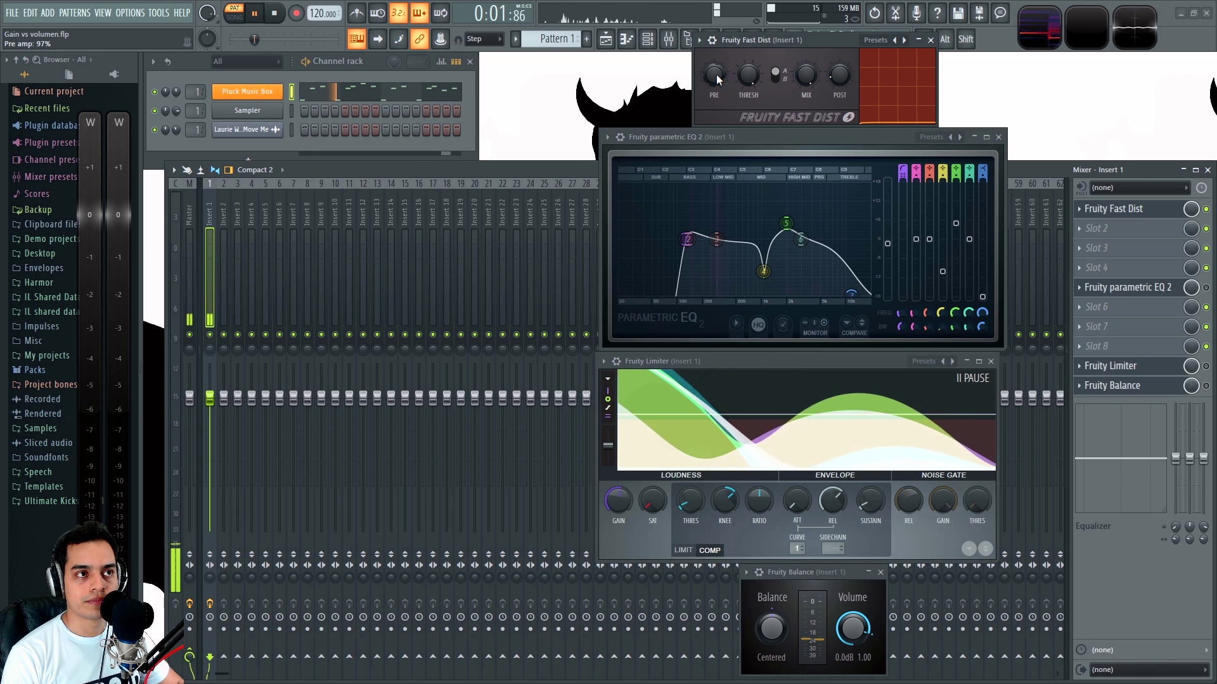
key(space)
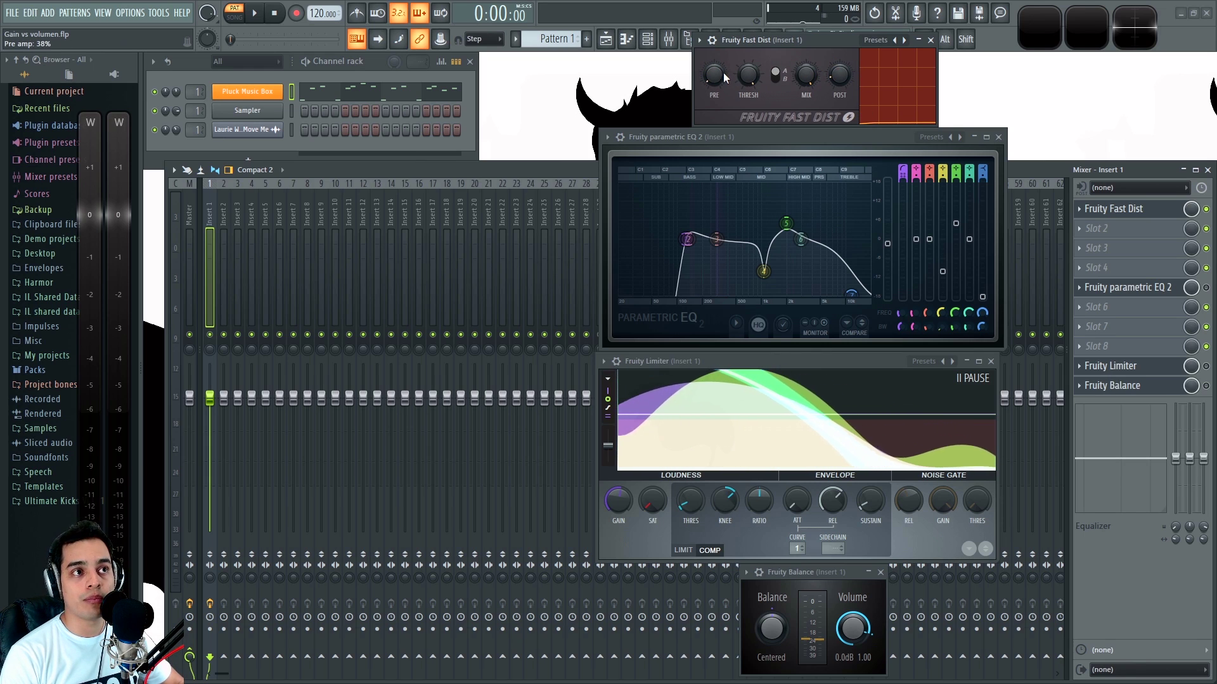
drag(714, 74, 734, 94)
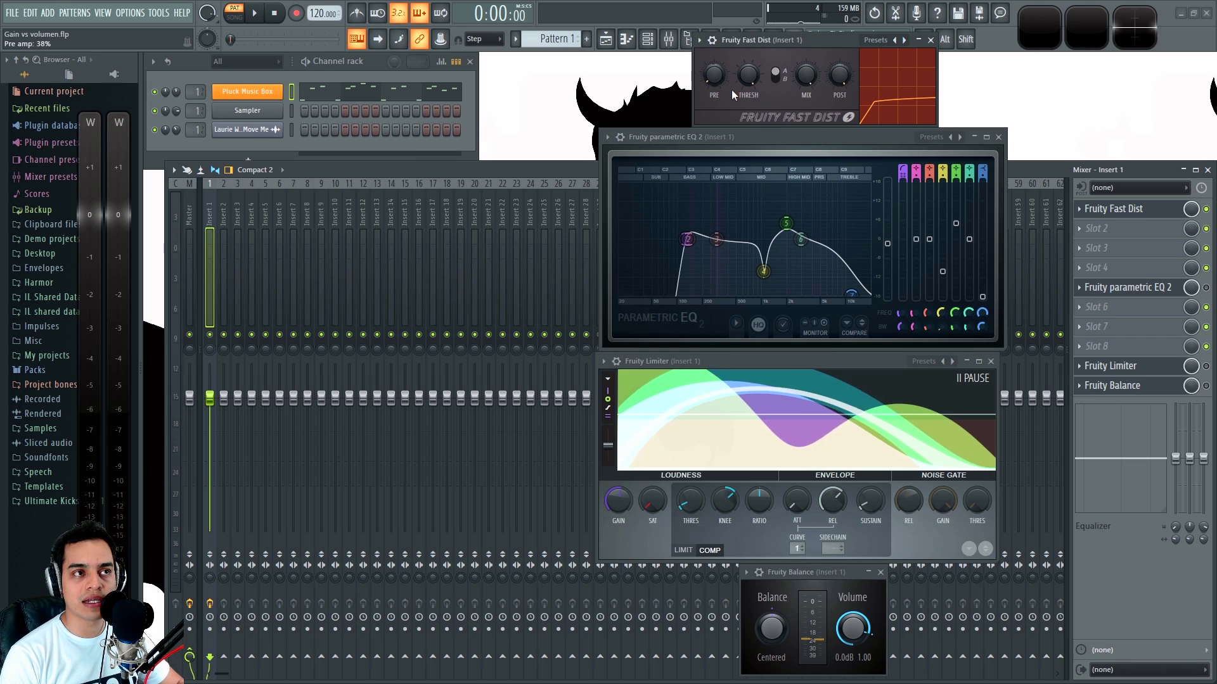
Raise Fruity Fast Dist's pre amp to 77%, playing the pattern before and after the change to compare
key(space)
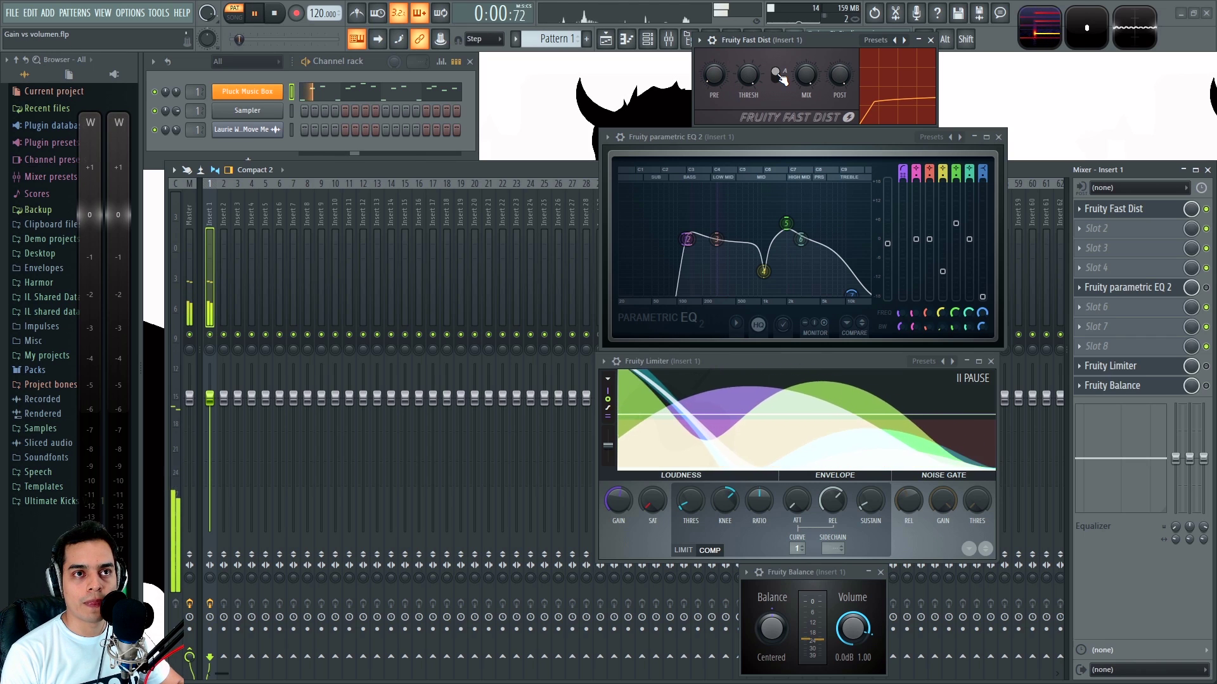
key(space)
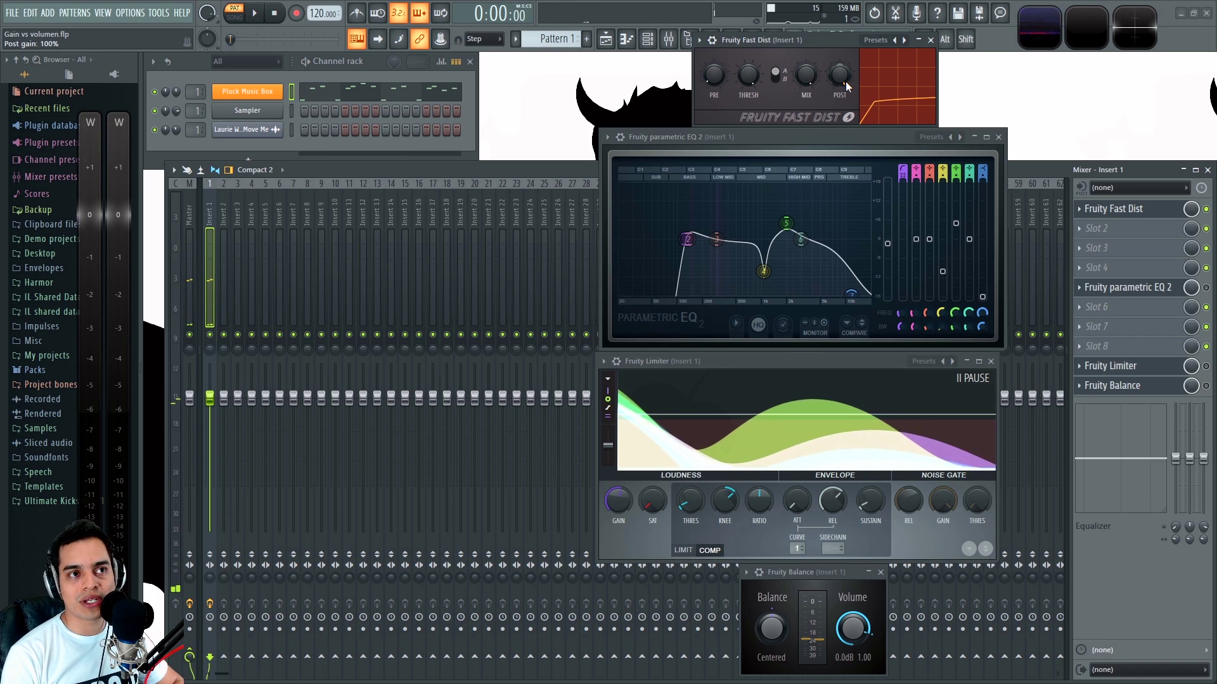
mouse_move(715, 75)
mouse_down()
mouse_move(715, 61)
mouse_move(721, 75)
mouse_up()
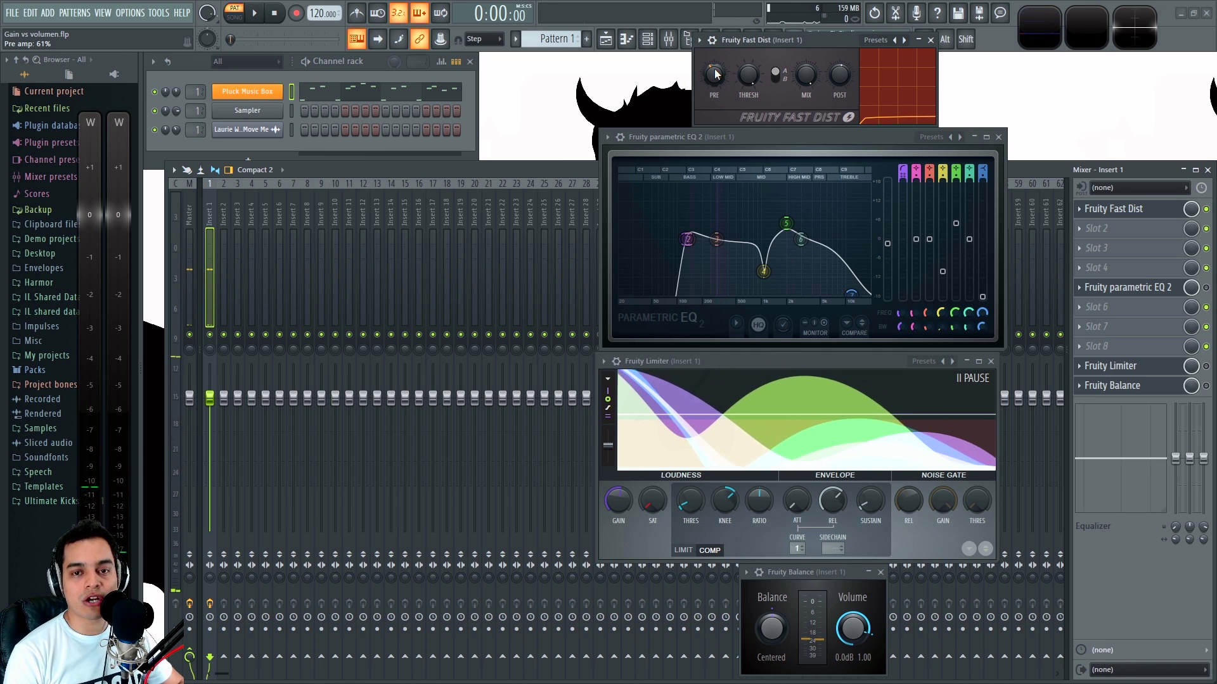
scroll(718, 74, up, 4)
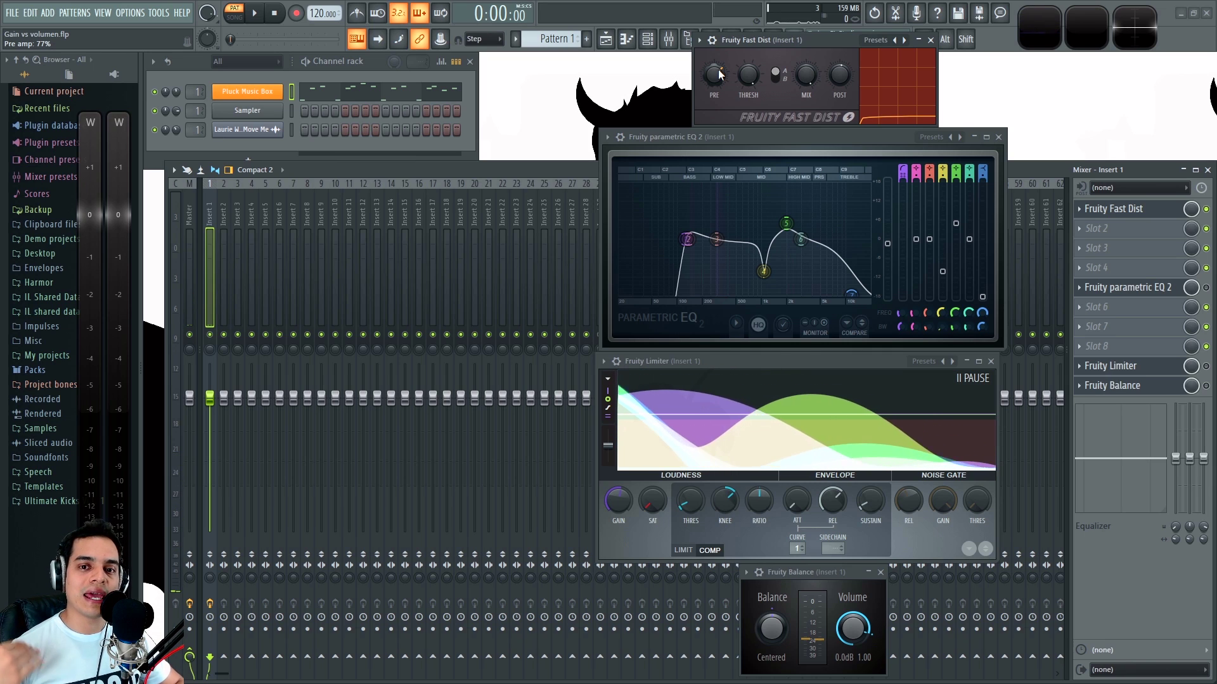
key(space)
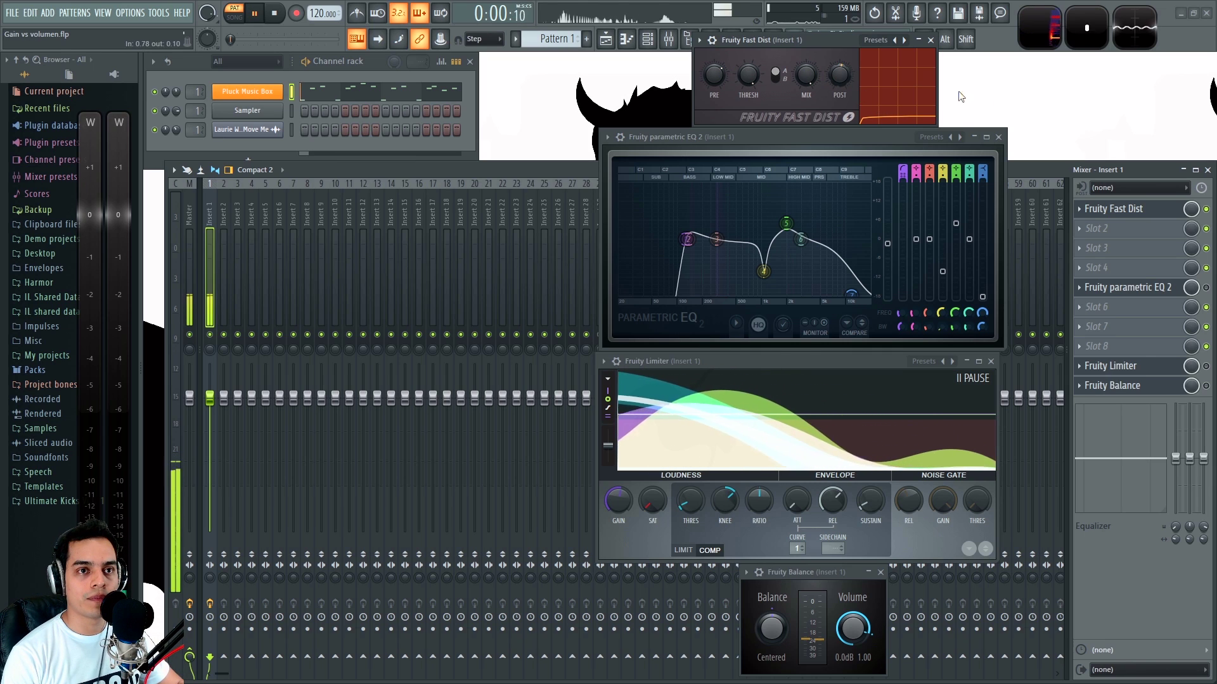
key(space)
Bypass and re-enable Fruity Fast Dist on Insert 1 while playing the pattern to compare the processed and dry sound
click(1207, 211)
key(space)
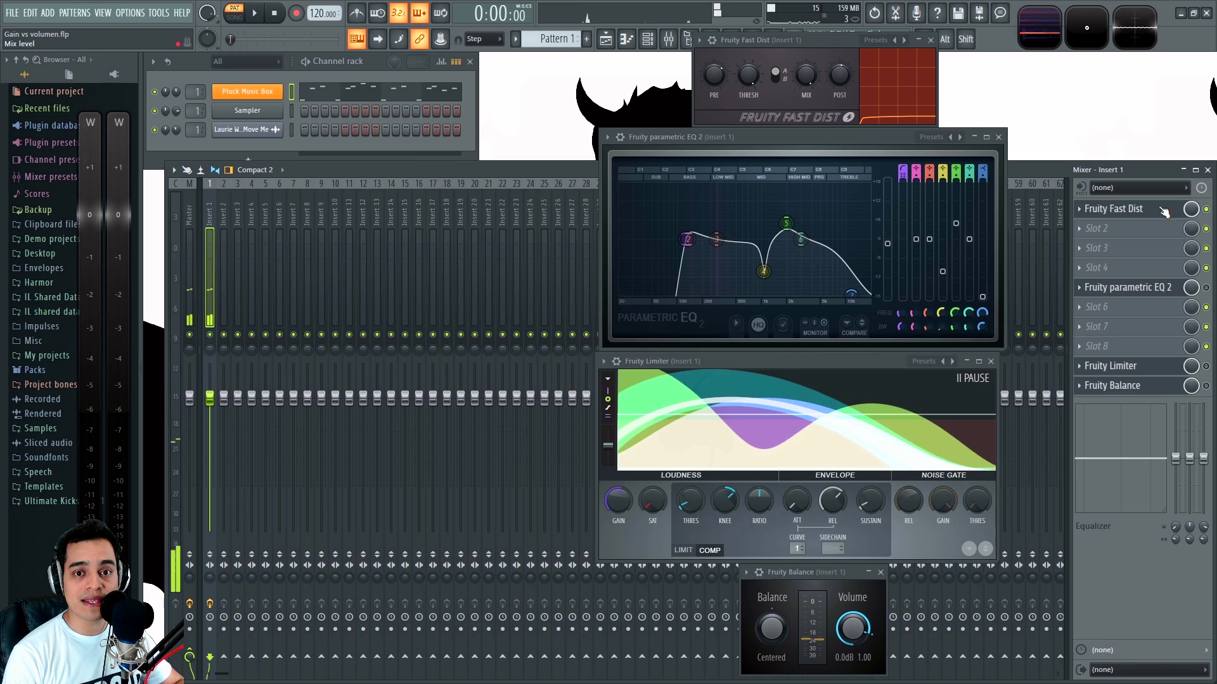
click(1208, 210)
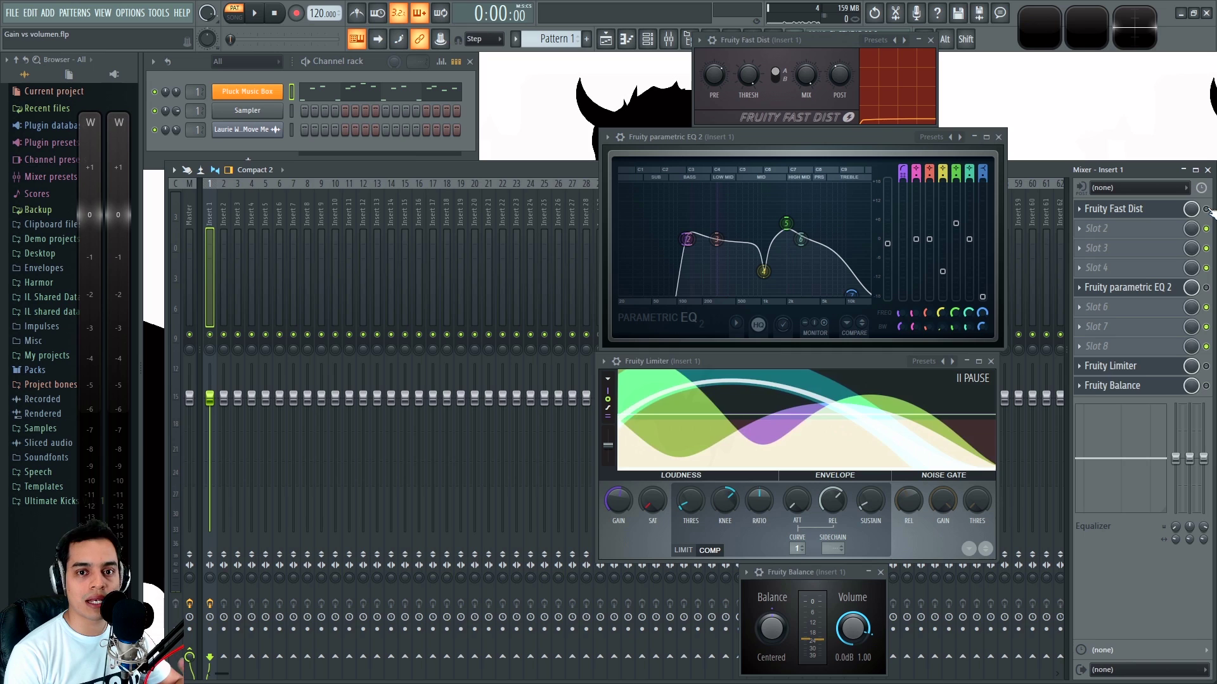
key(space)
click(1208, 209)
key(space)
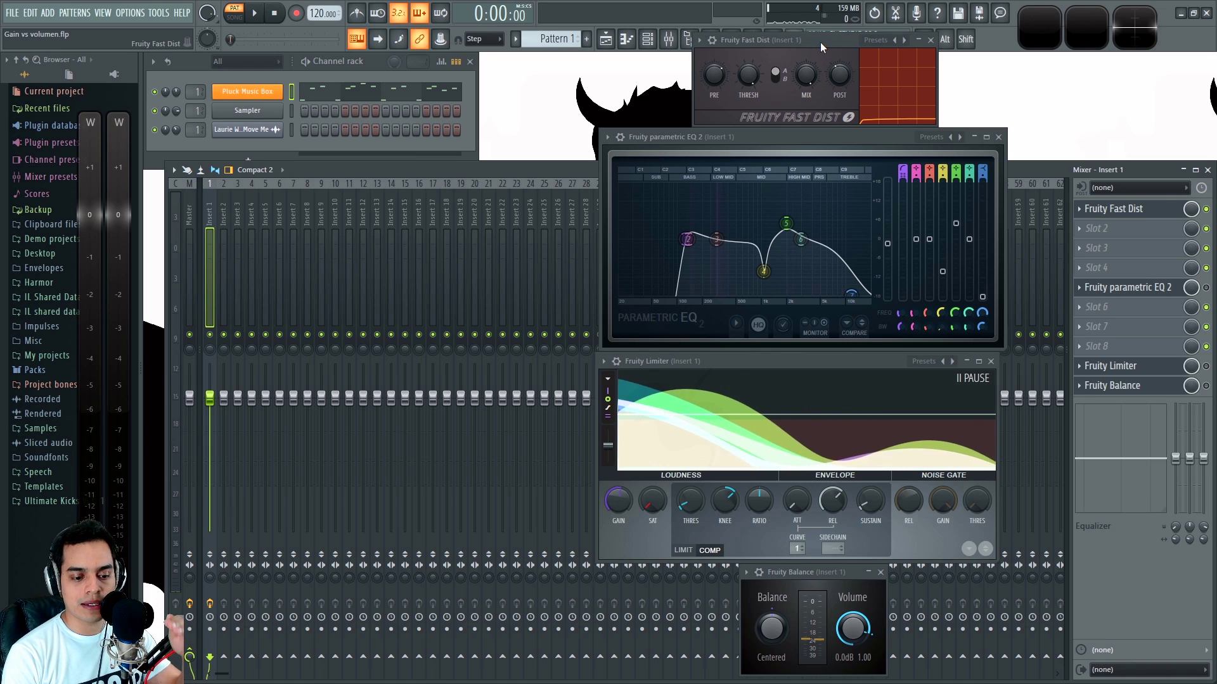
Play the pattern several times and examine the peak levels on the mixer's large level meter
key(space)
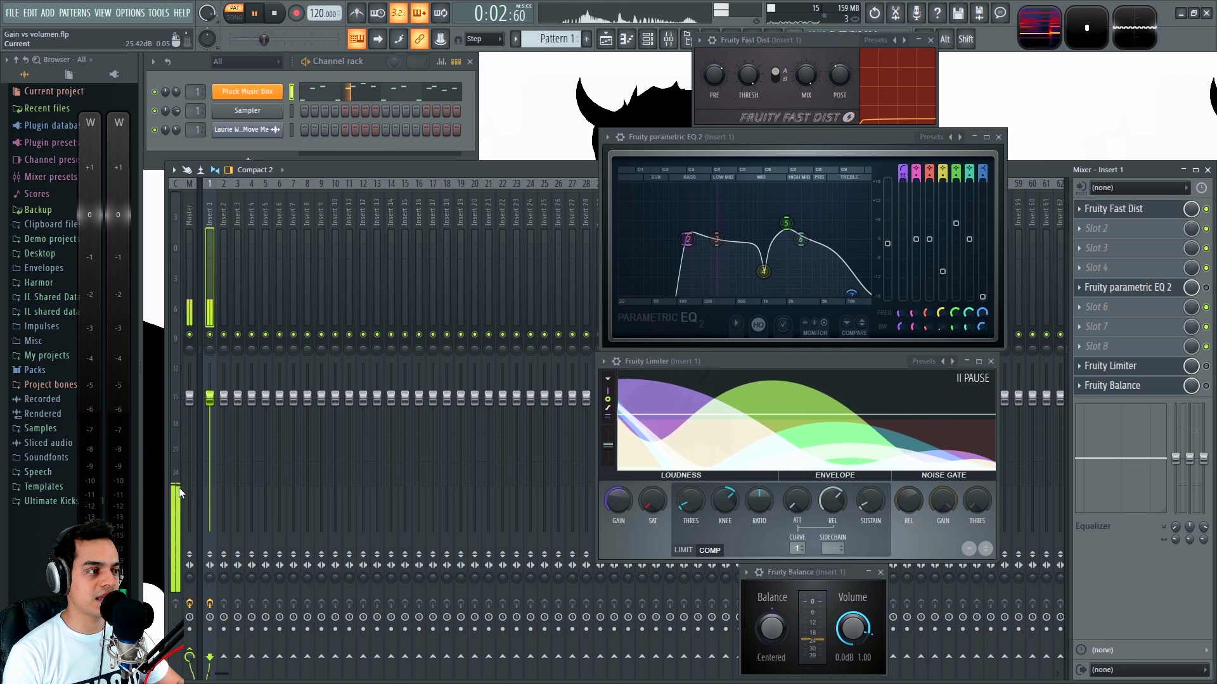
key(space)
key(space)
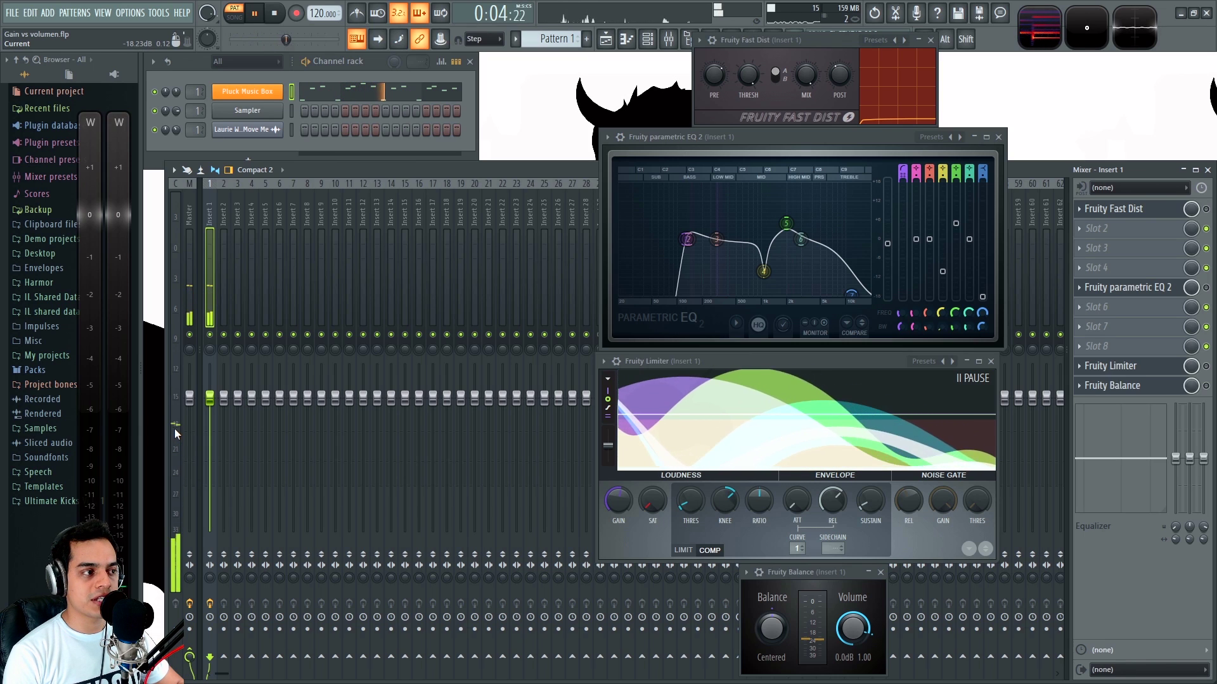
key(space)
key(space)
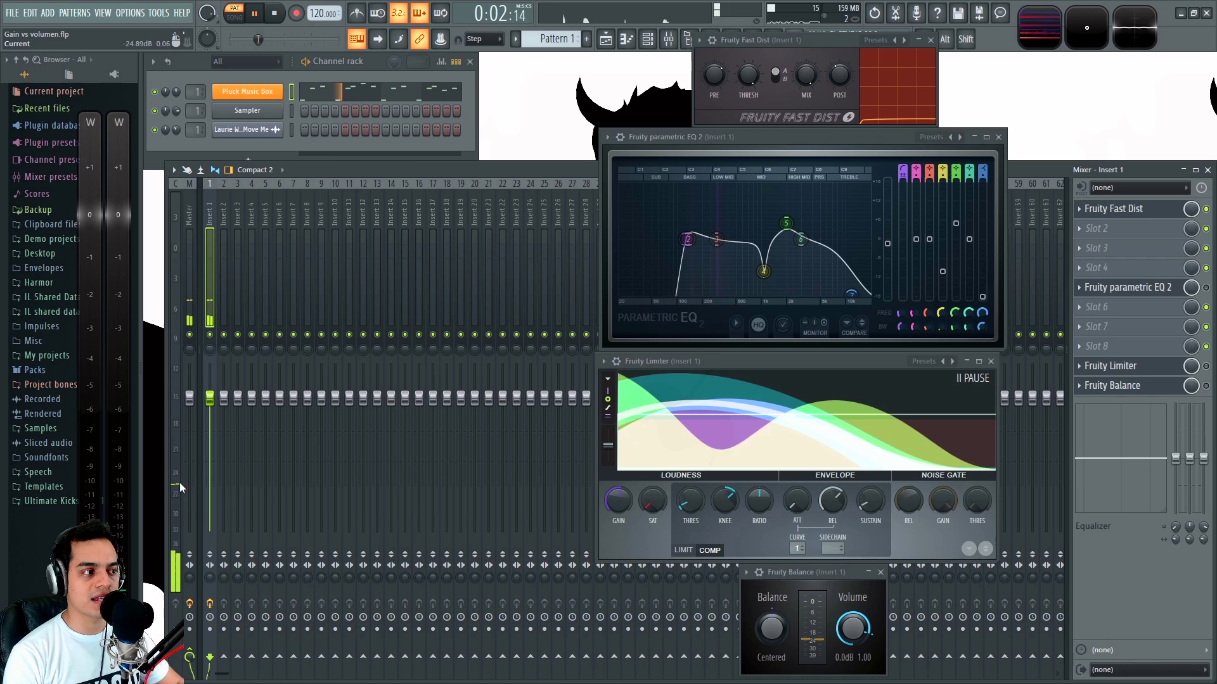
key(space)
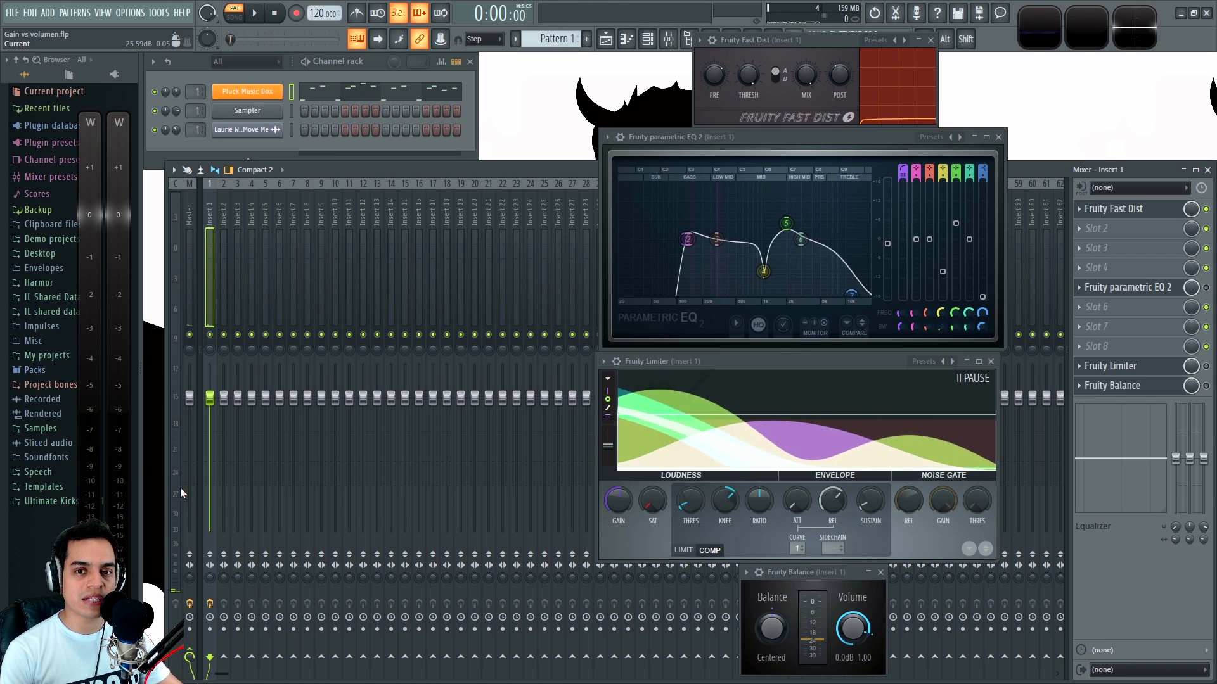
key(space)
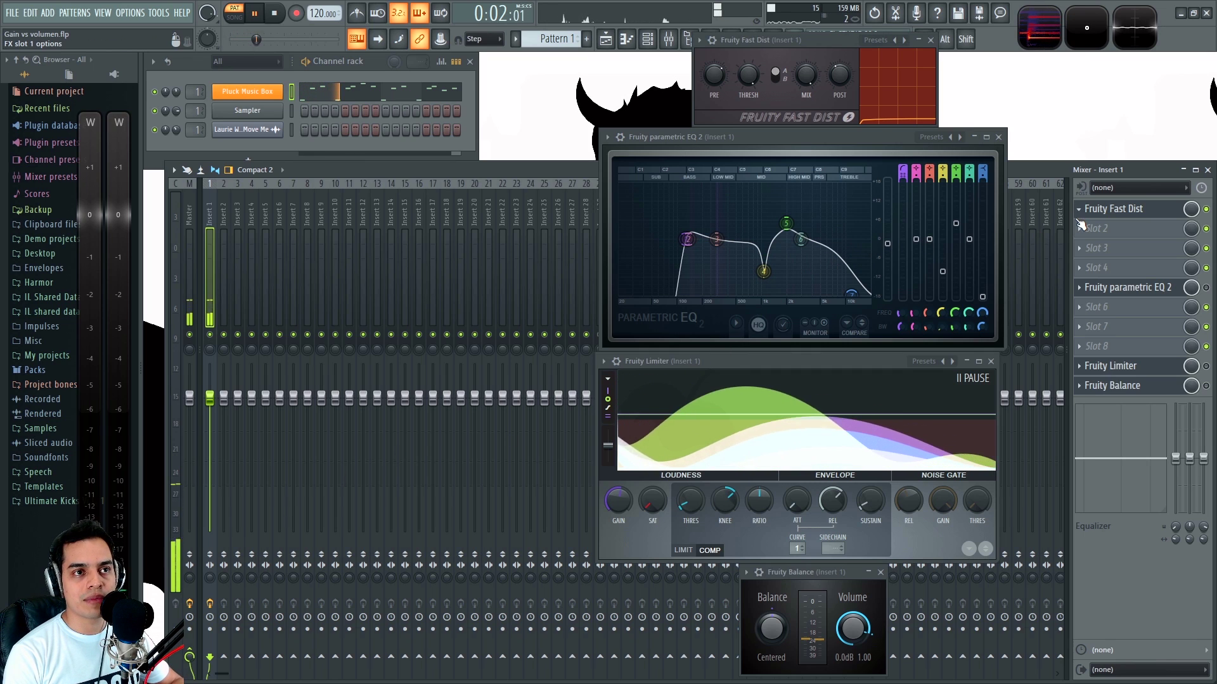
key(space)
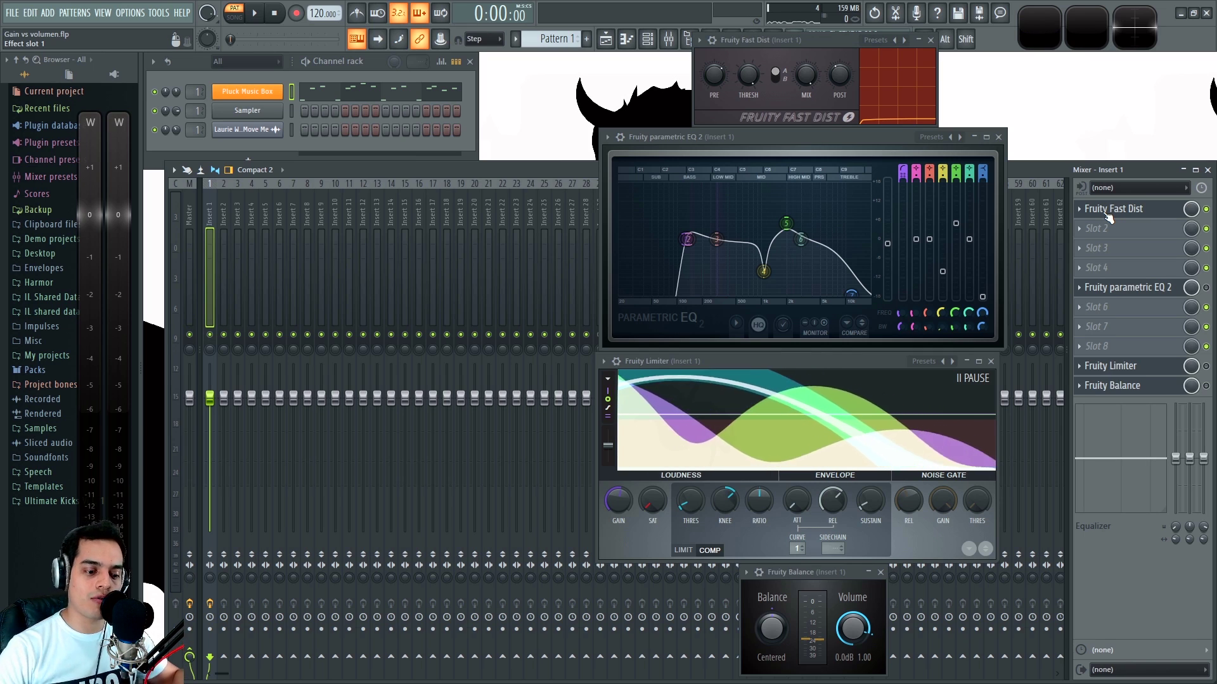
Switch Fruity Fast Dist off and back on during playback to recheck the level difference, then stop
click(1206, 210)
key(space)
click(1206, 210)
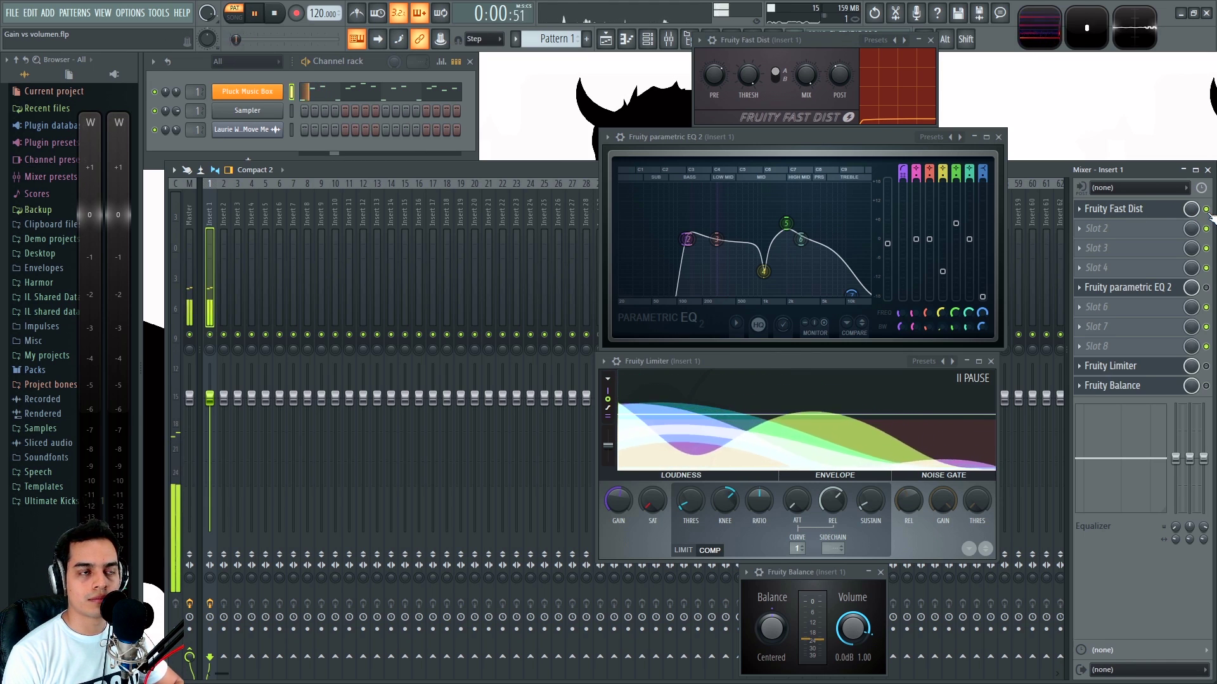
key(space)
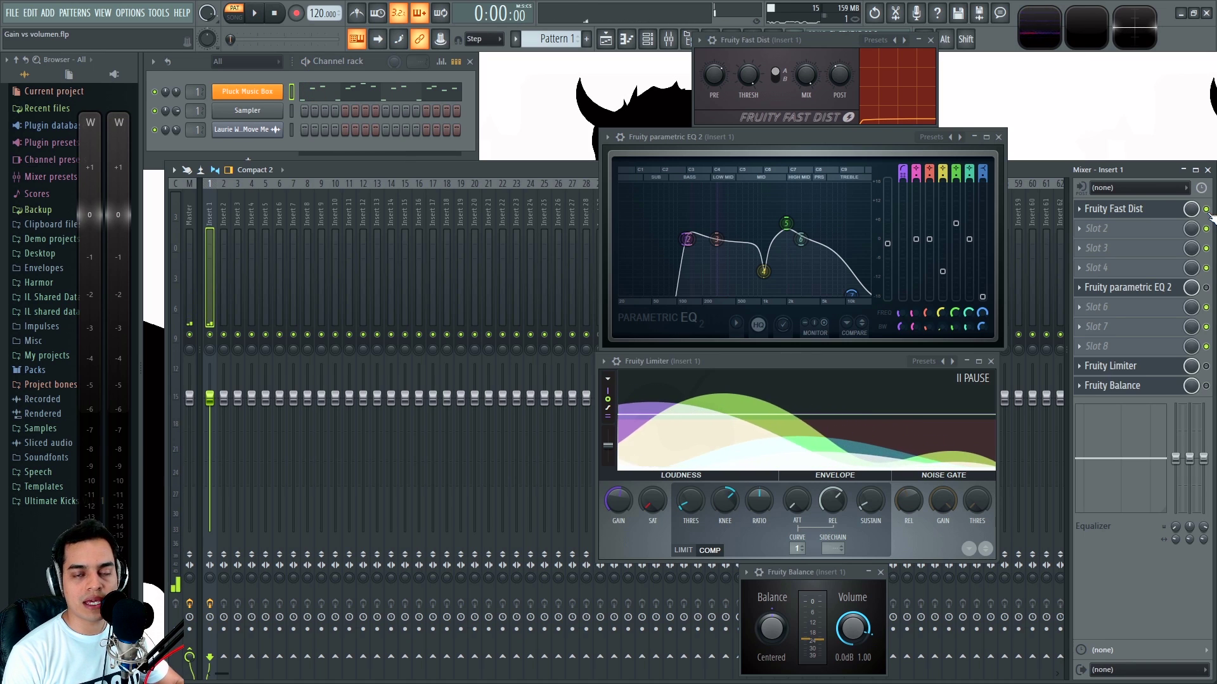
Enable Fruity parametric EQ 2 on Insert 1 and compare its bypassed and active levels during playback, leaving it enabled
click(1206, 288)
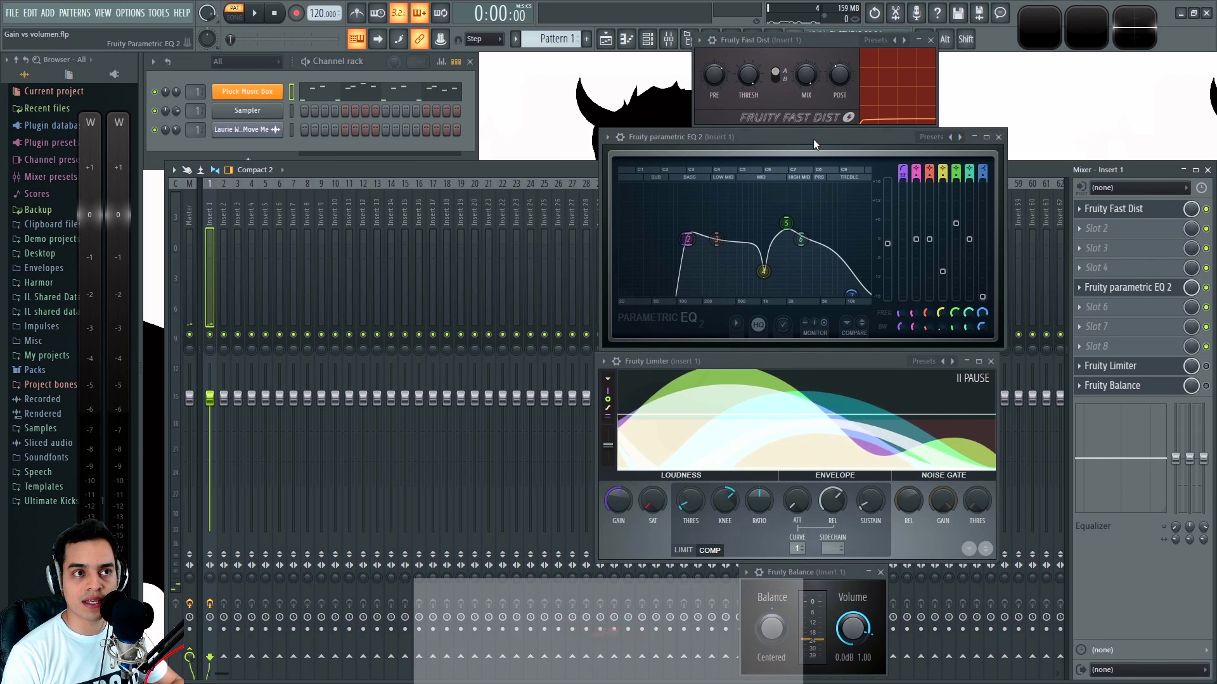
key(space)
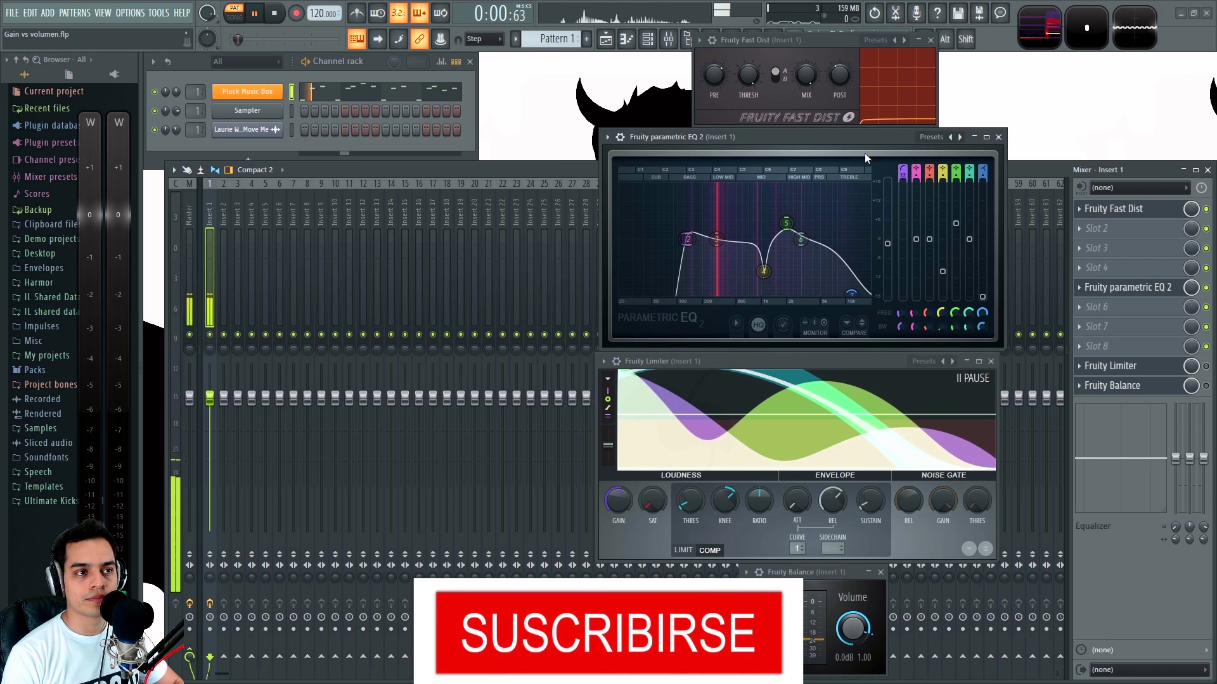
click(1206, 288)
click(1206, 288)
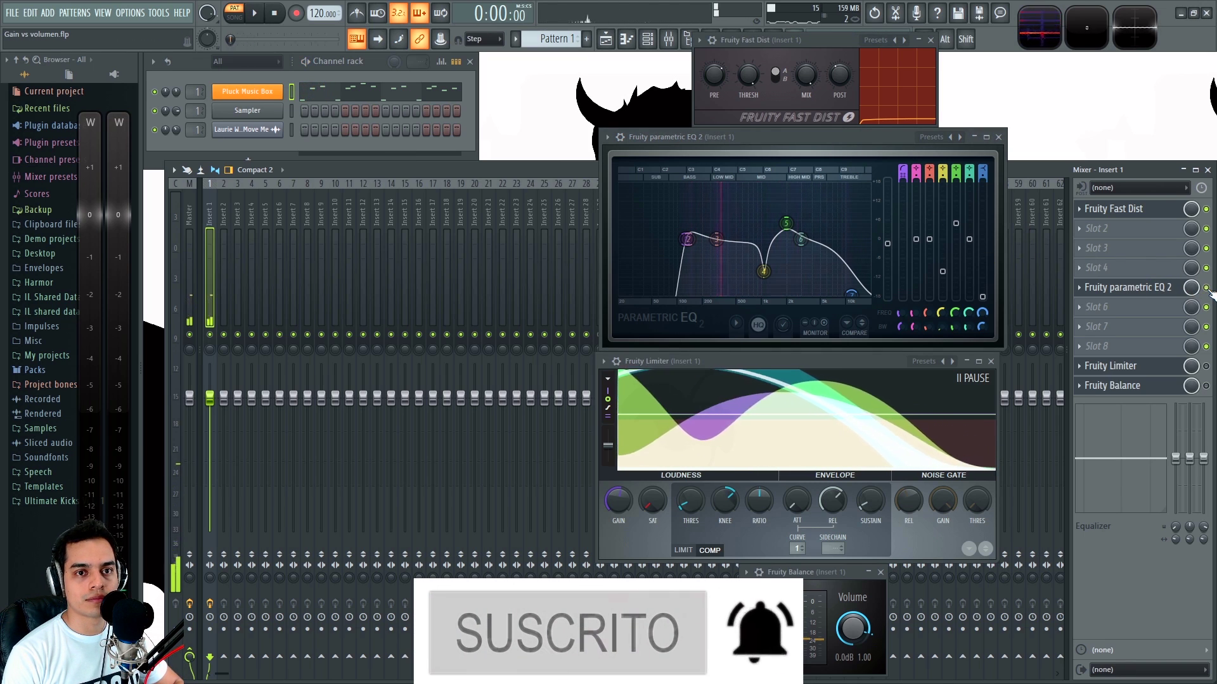
key(space)
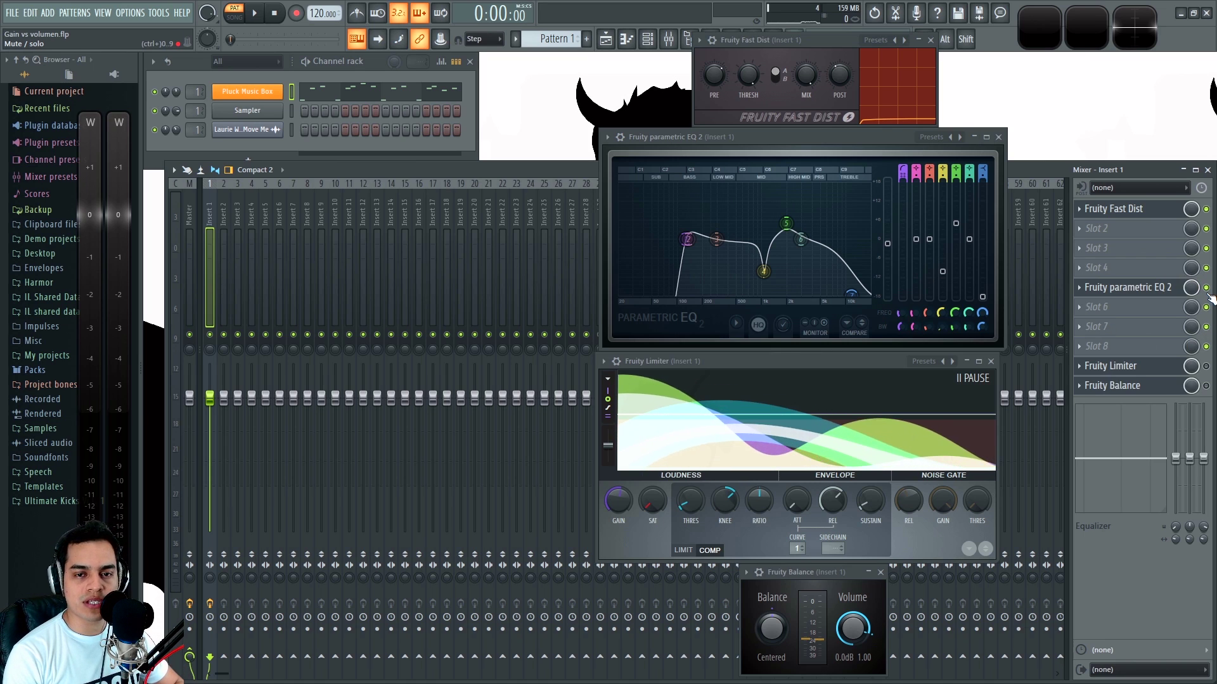
key(space)
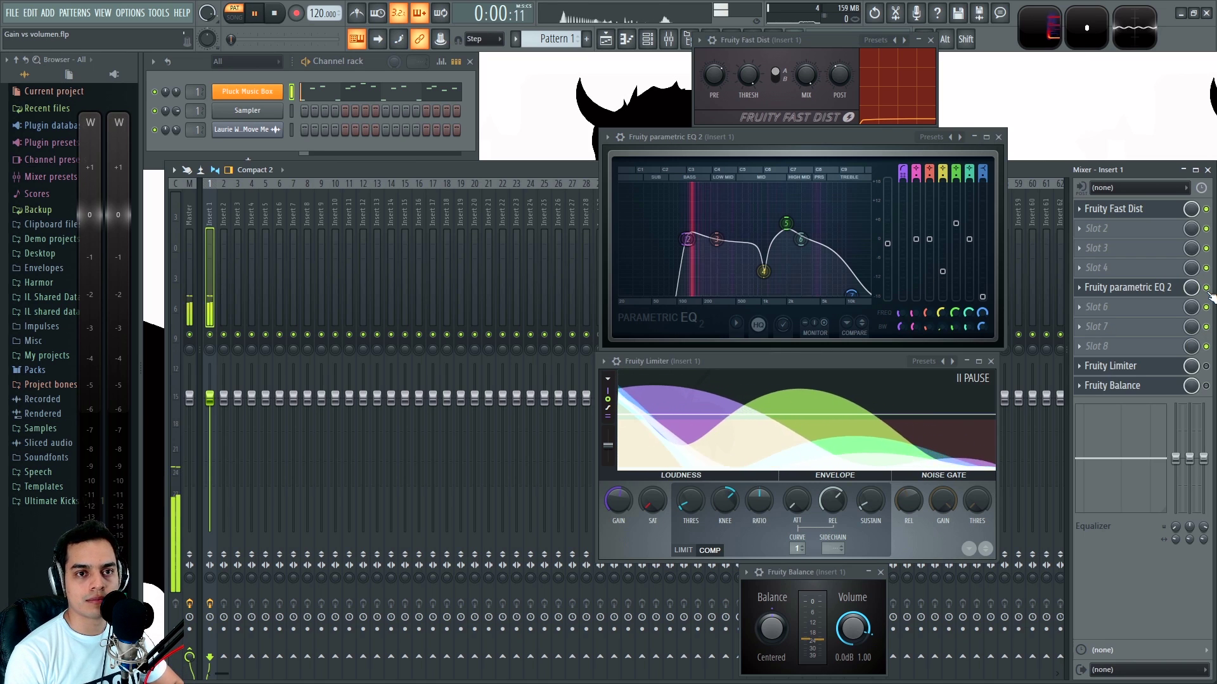
click(1206, 289)
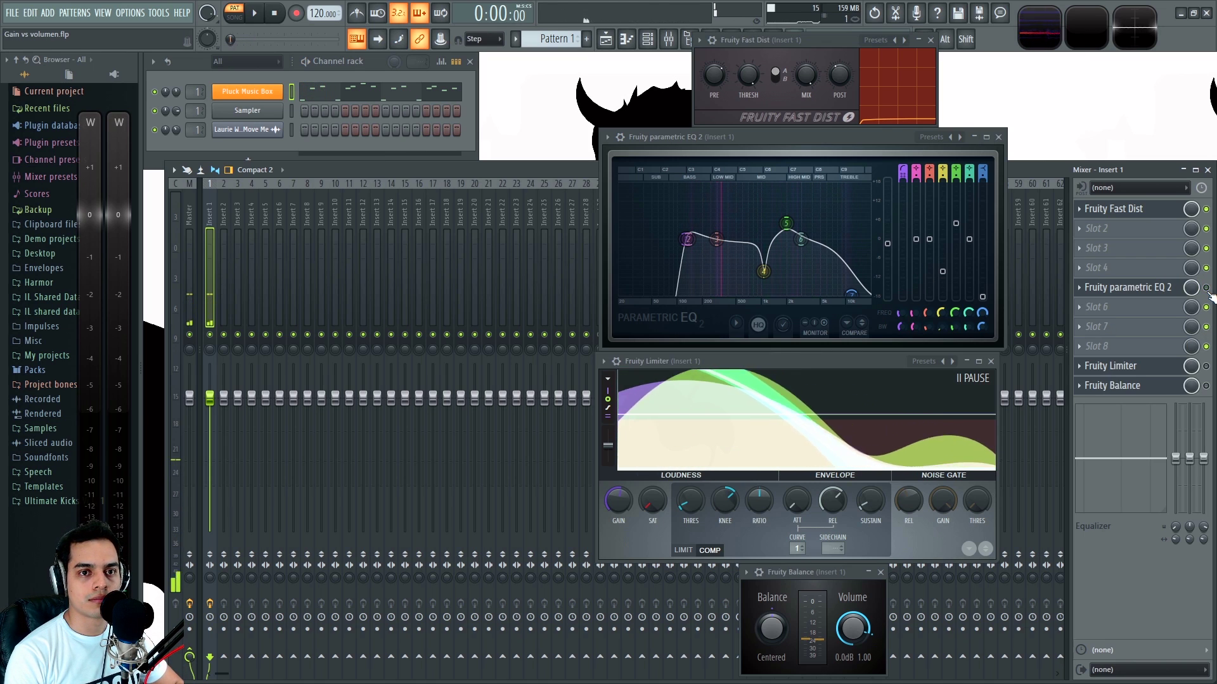
click(1206, 289)
click(1207, 288)
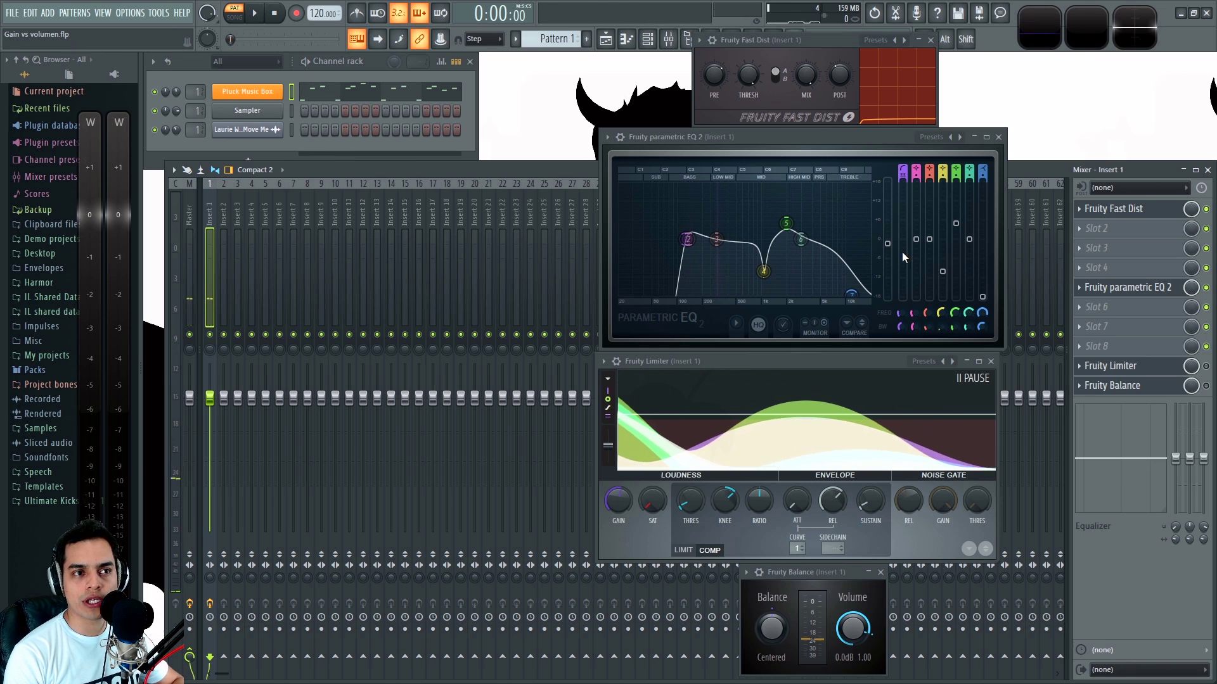
Raise Fruity parametric EQ 2's main level to about -0.5 dB and compare the output level during playback
drag(889, 245, 889, 245)
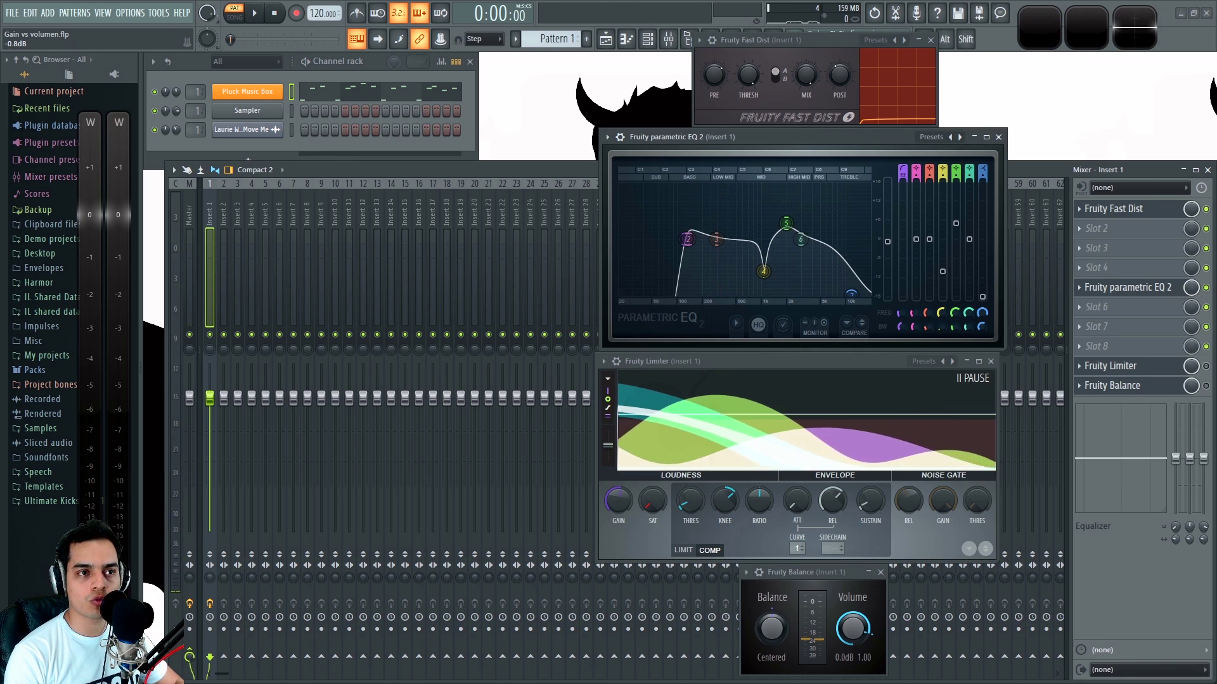
key(space)
click(1206, 288)
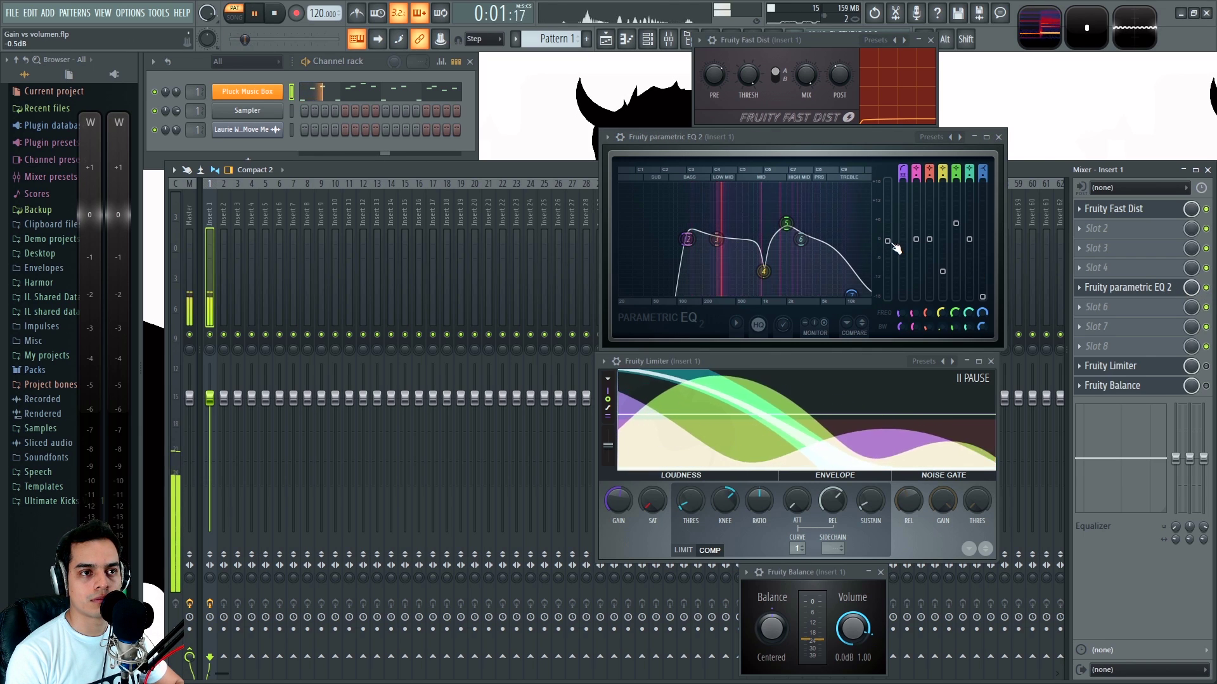
key(space)
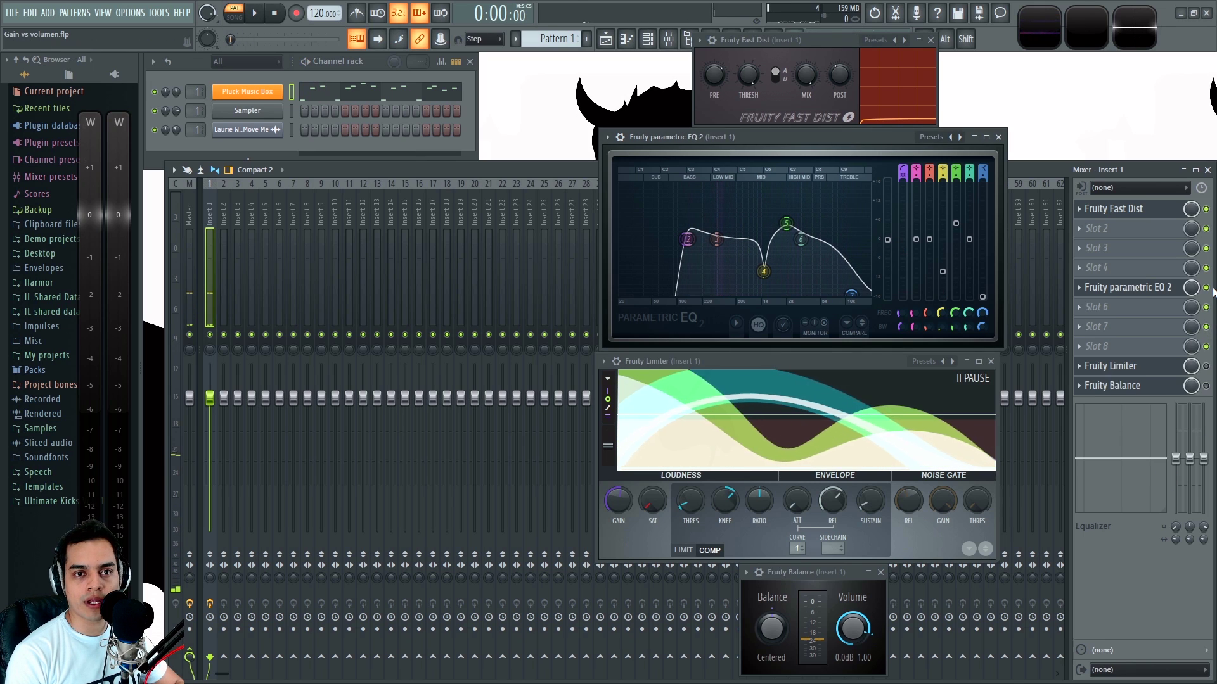
key(space)
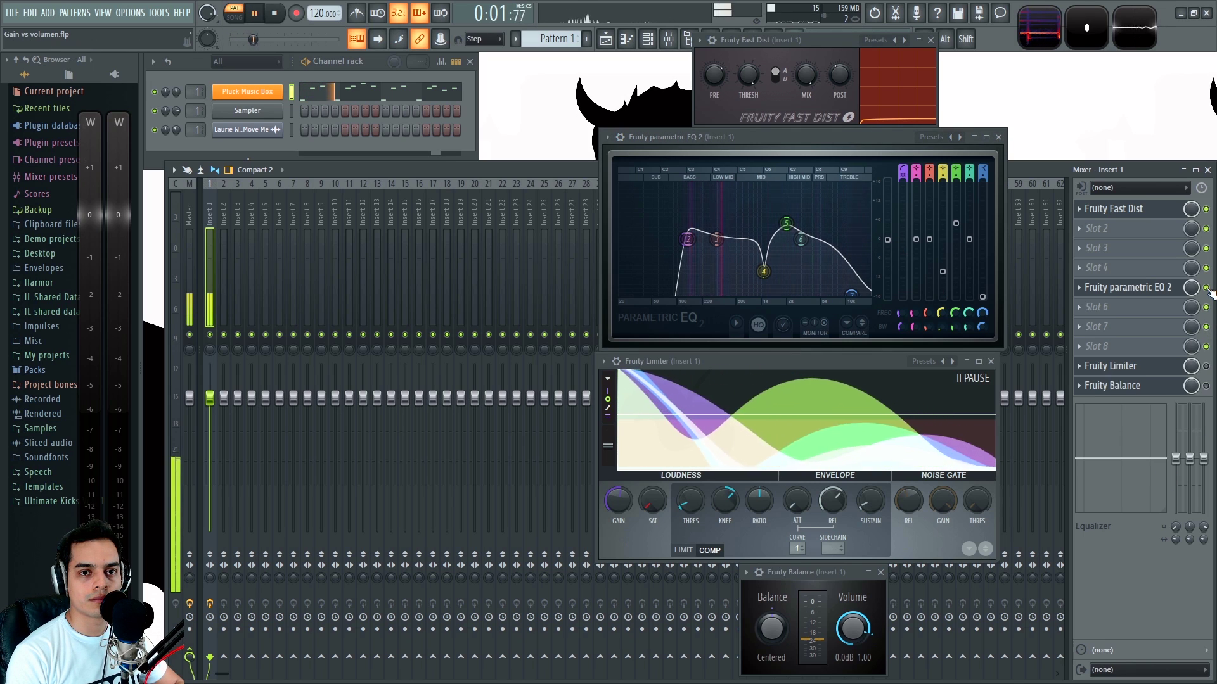
key(space)
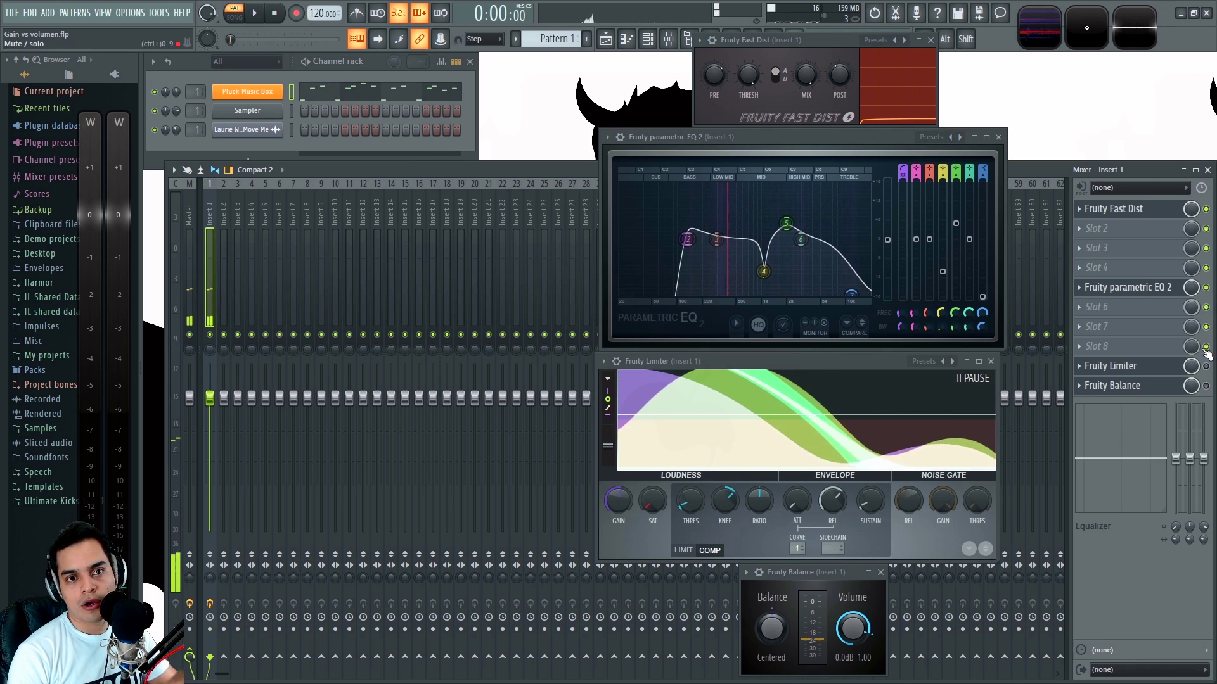
Enable Fruity Limiter on Insert 1 and play the pattern through it
click(1111, 366)
click(1111, 367)
key(space)
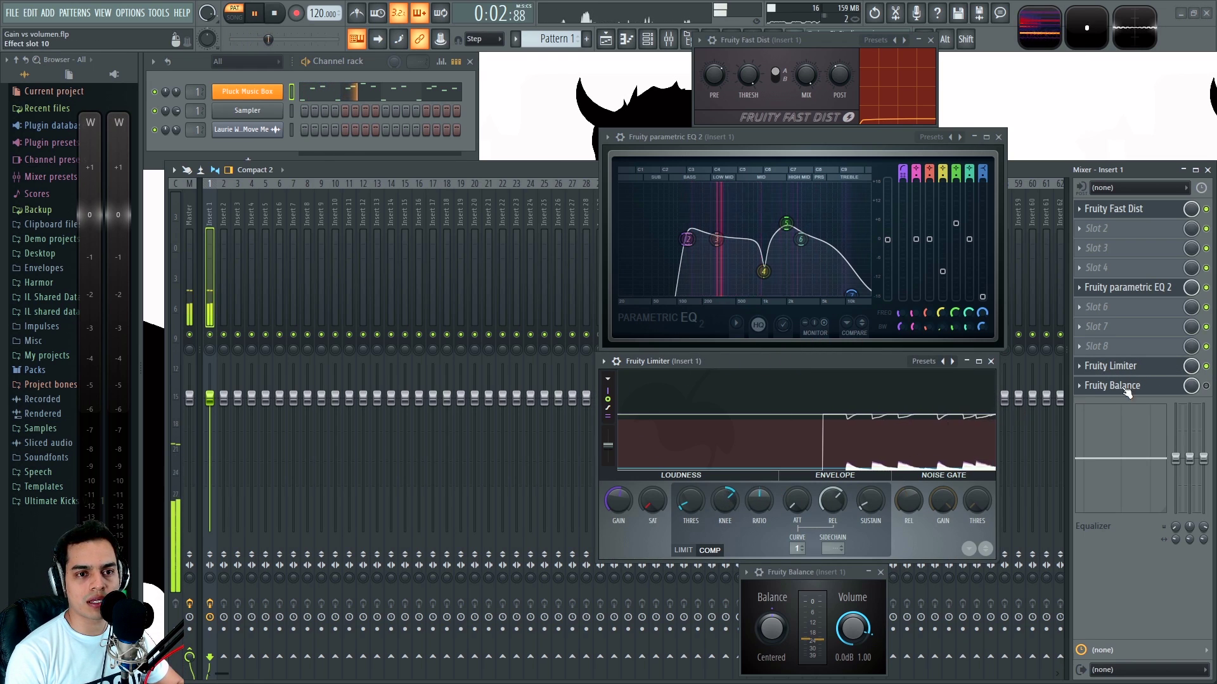
key(space)
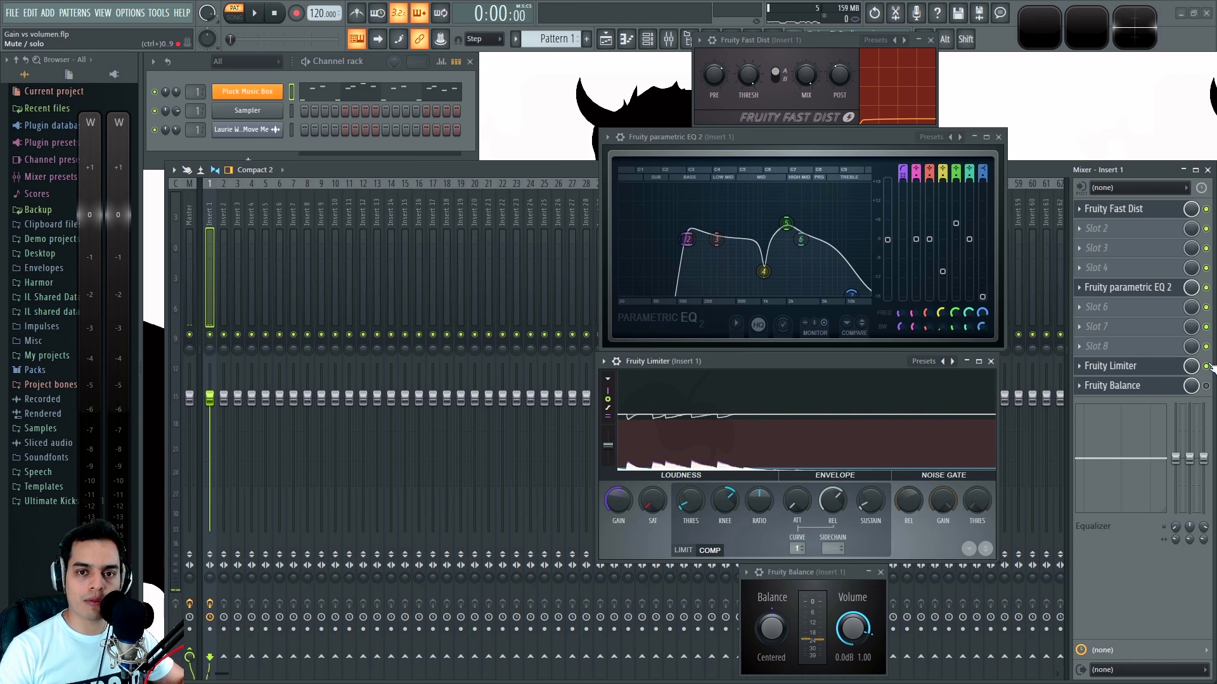
Toggle Fruity Limiter's bypass during playback to compare levels with and without it, leaving it enabled
key(space)
click(1206, 367)
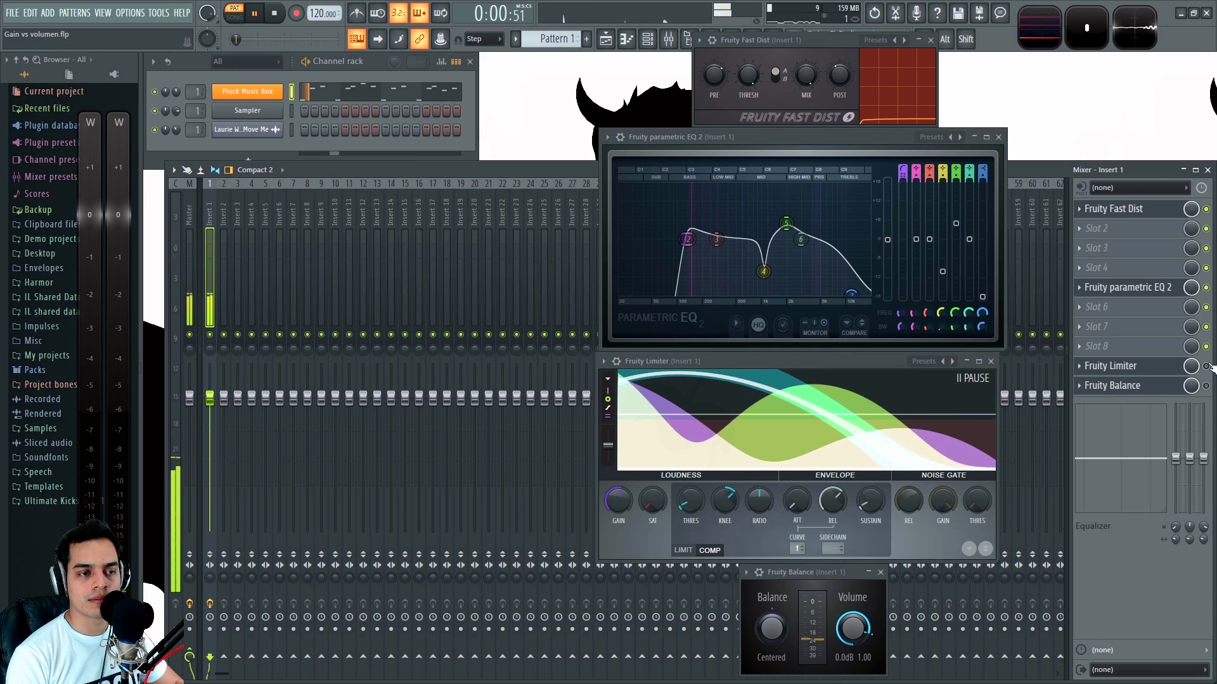
click(1206, 368)
key(space)
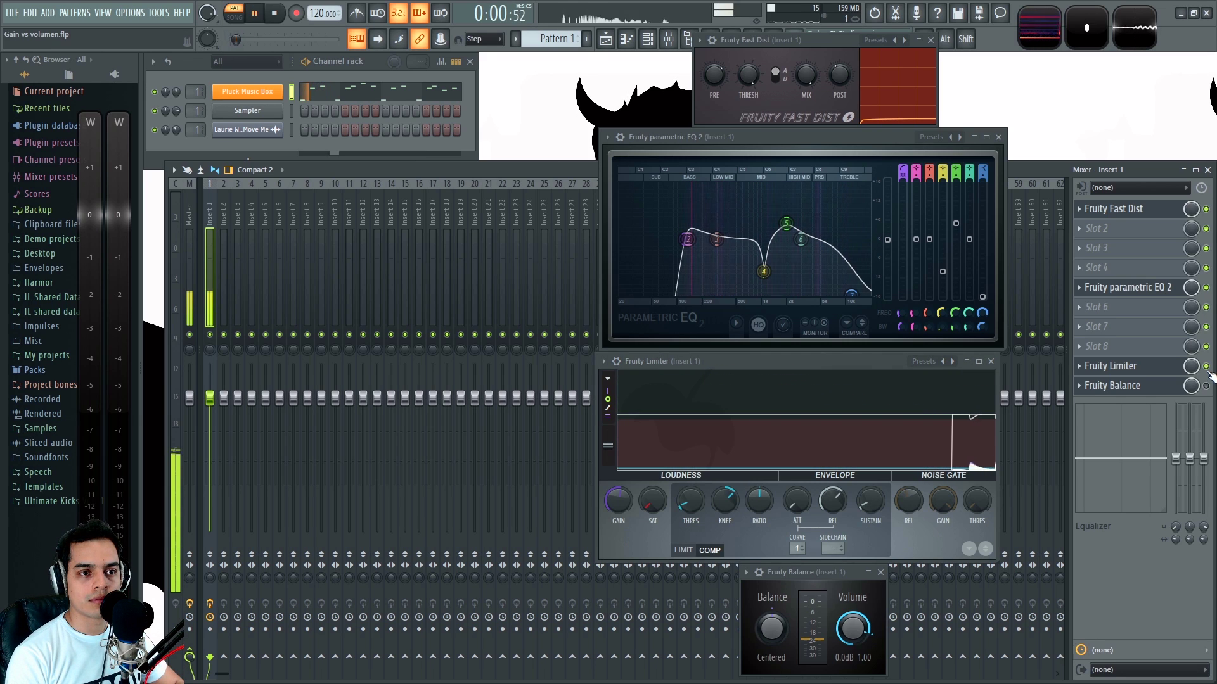
click(1207, 368)
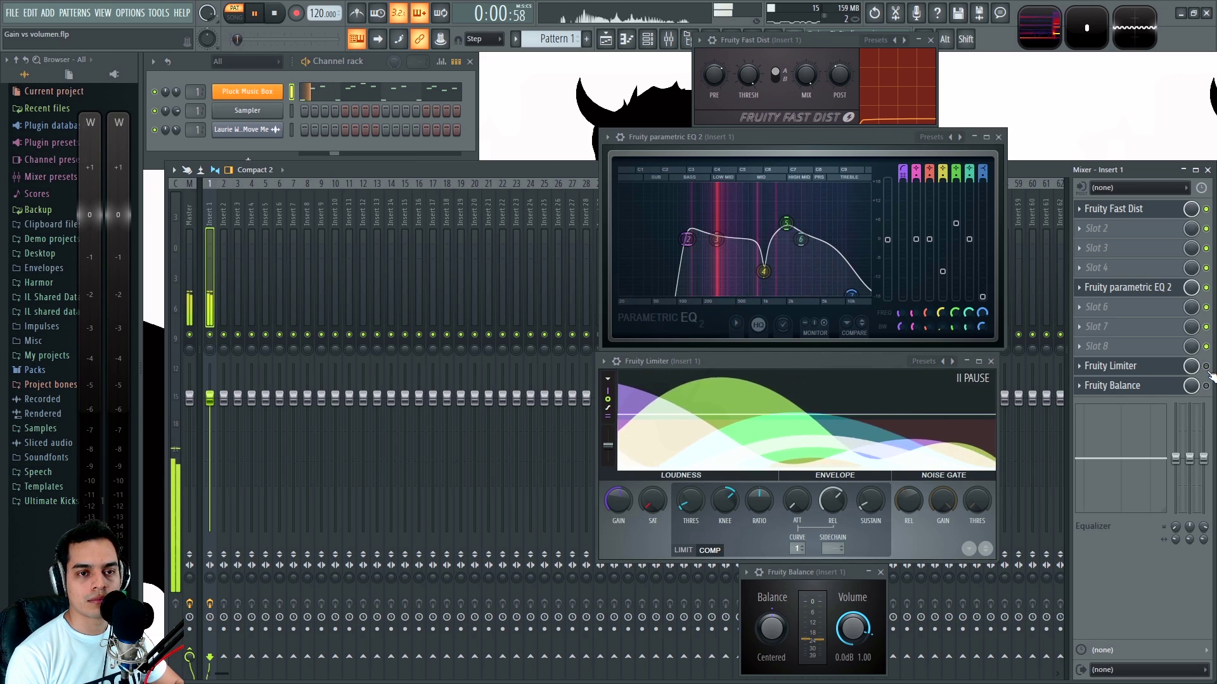
click(1207, 367)
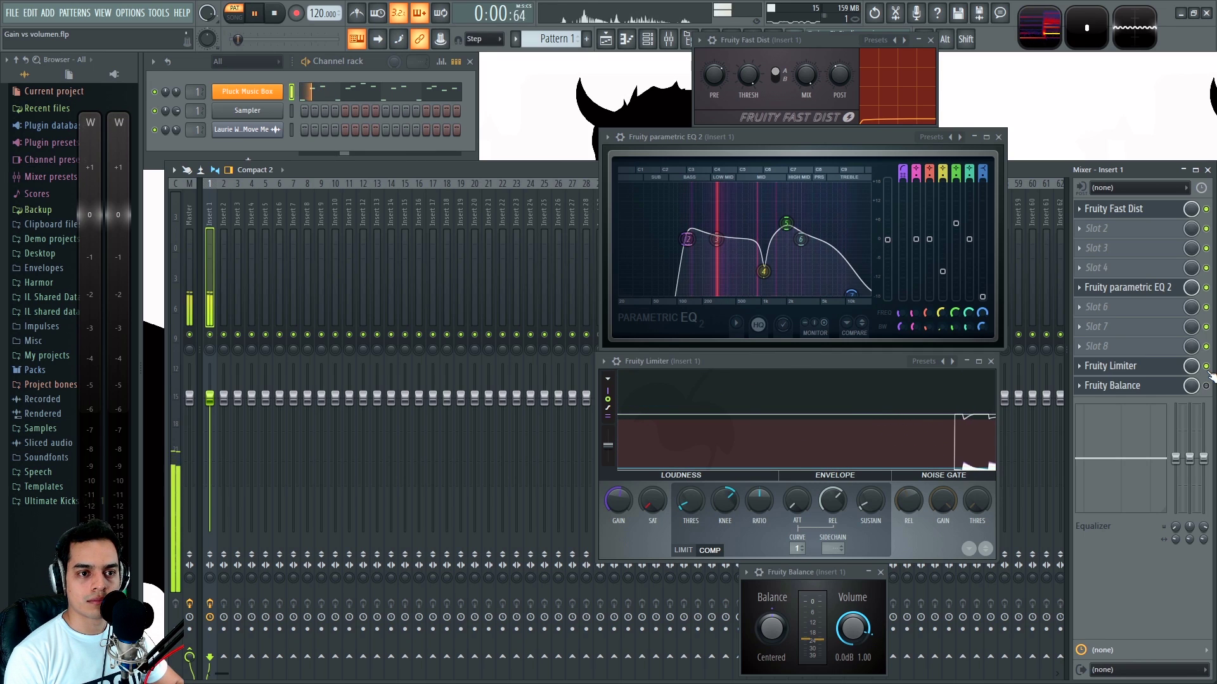
Raise Fruity Limiter's gain slightly, then compare its bypassed and active levels during playback, leaving it enabled
key(space)
drag(618, 500, 618, 491)
key(space)
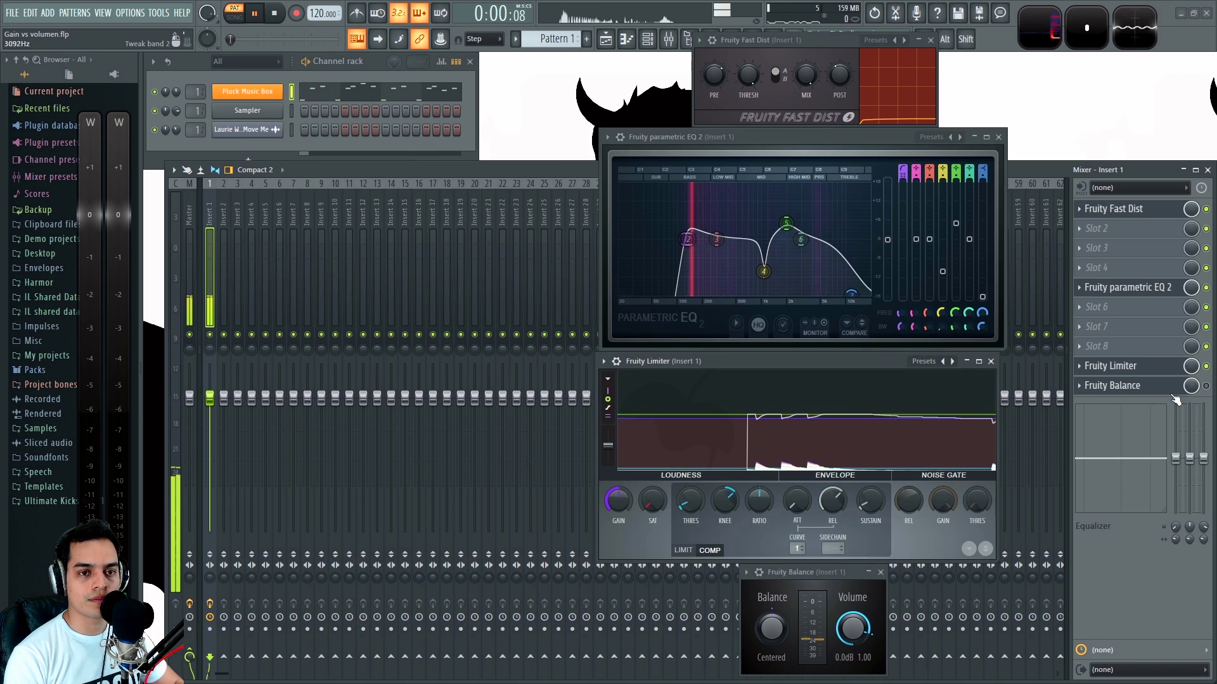
click(1206, 367)
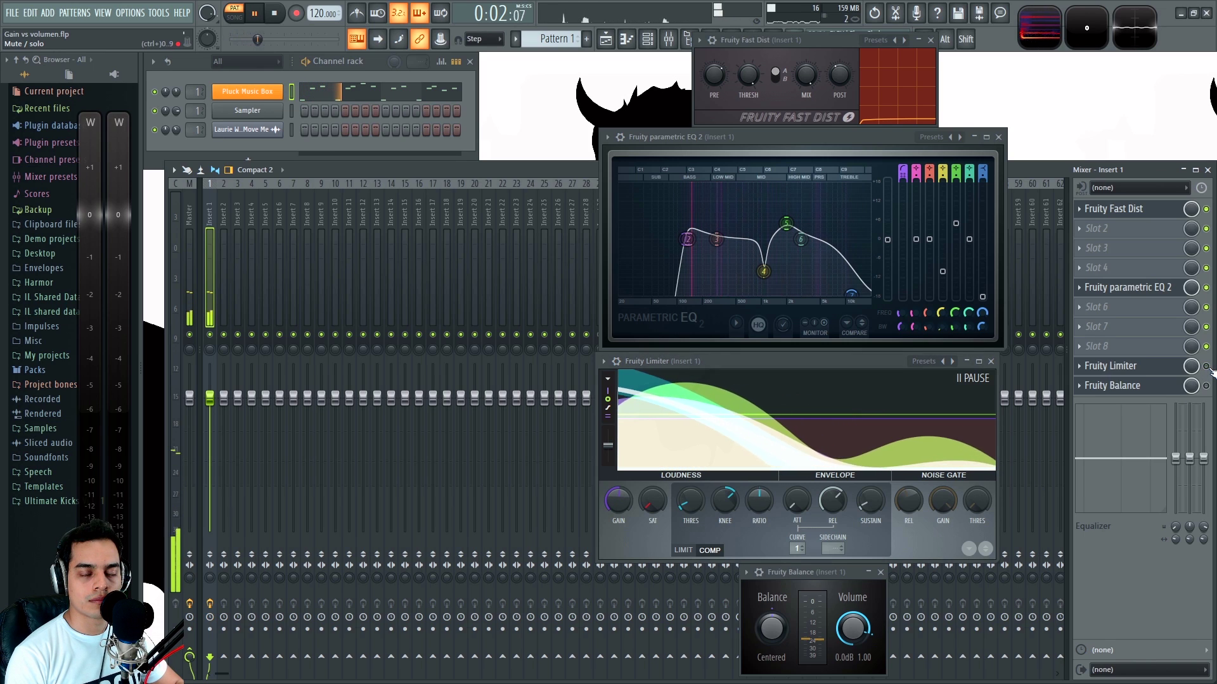
key(space)
click(1207, 367)
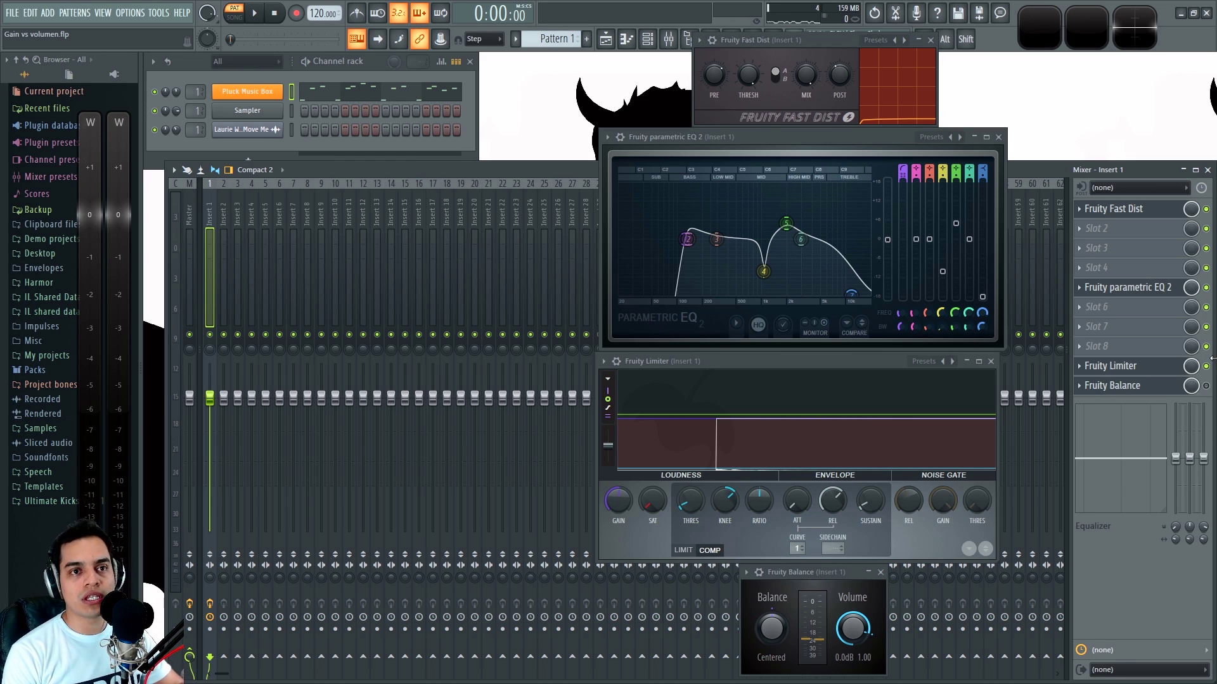
Toggle Insert 1's entire effects chain off and on during playback to compare levels, leaving the effects enabled
key(space)
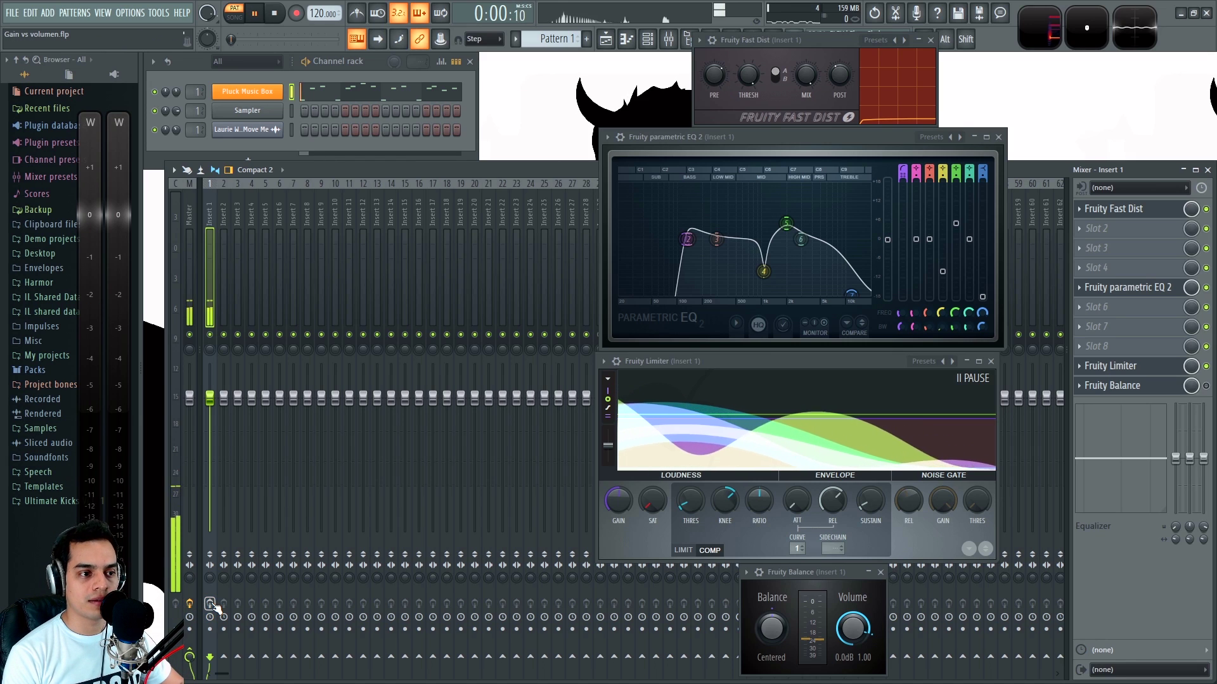
click(211, 604)
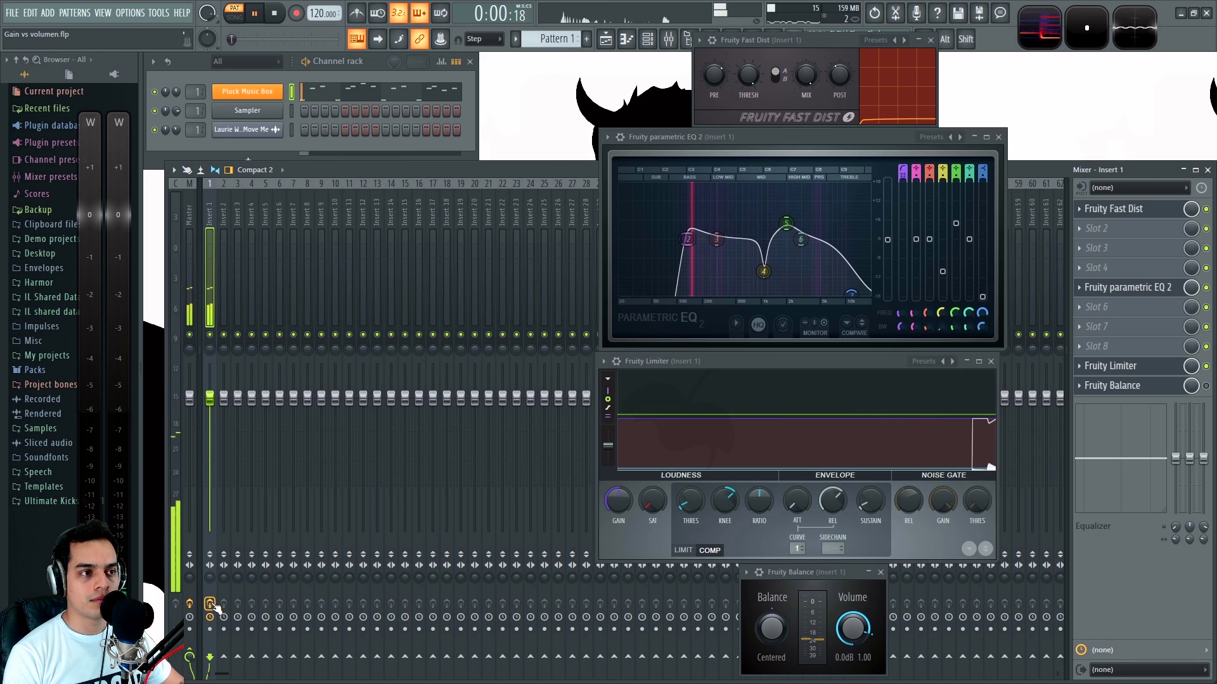
click(210, 604)
key(space)
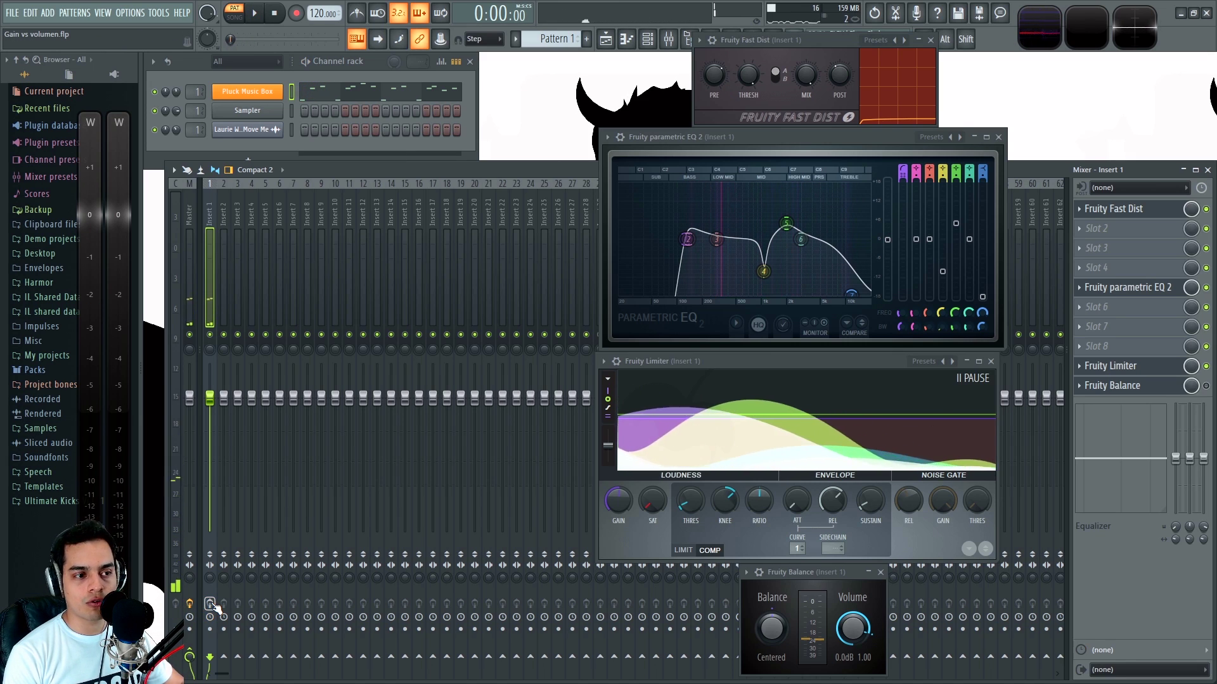
click(210, 604)
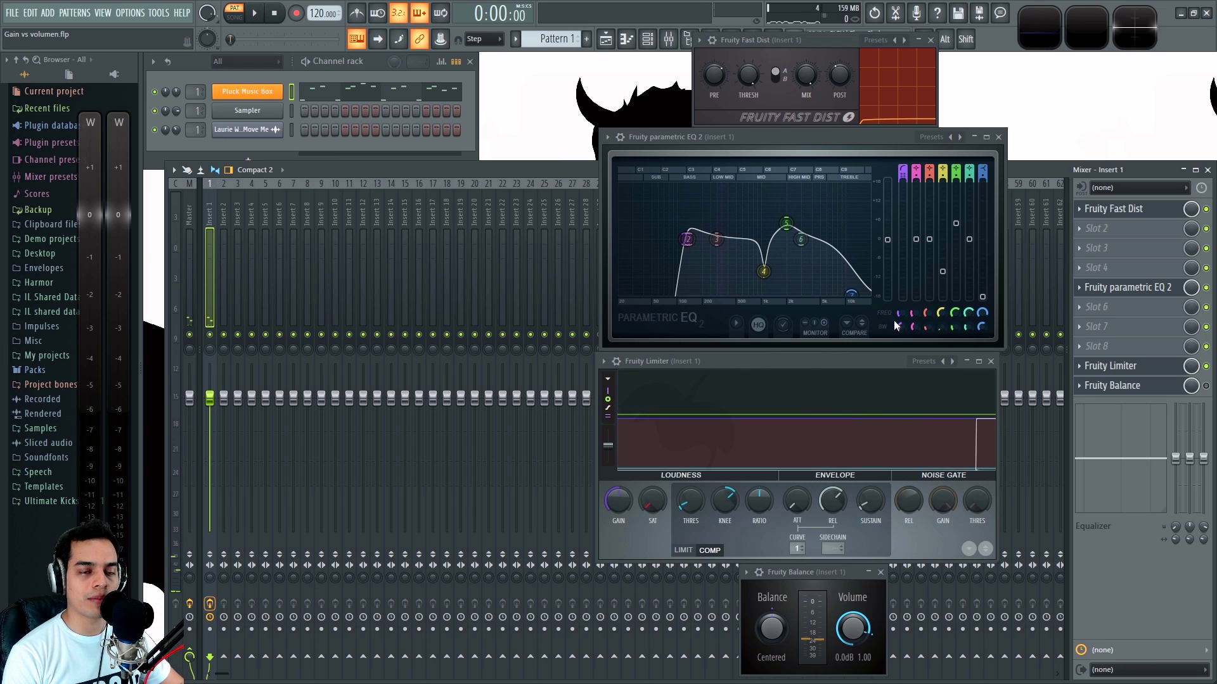
Bypass Fruity Limiter, parametric EQ 2 and Fast Dist during playback to compare levels, then re-enable all three
key(space)
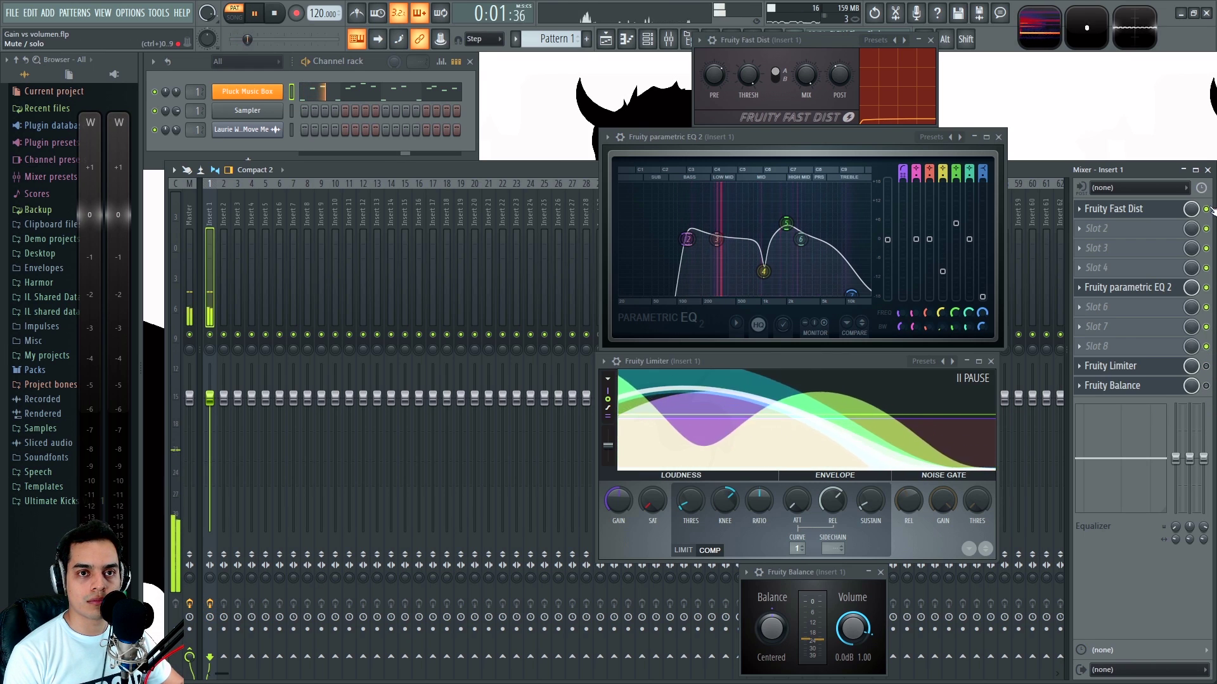
ctrl+click(1206, 287)
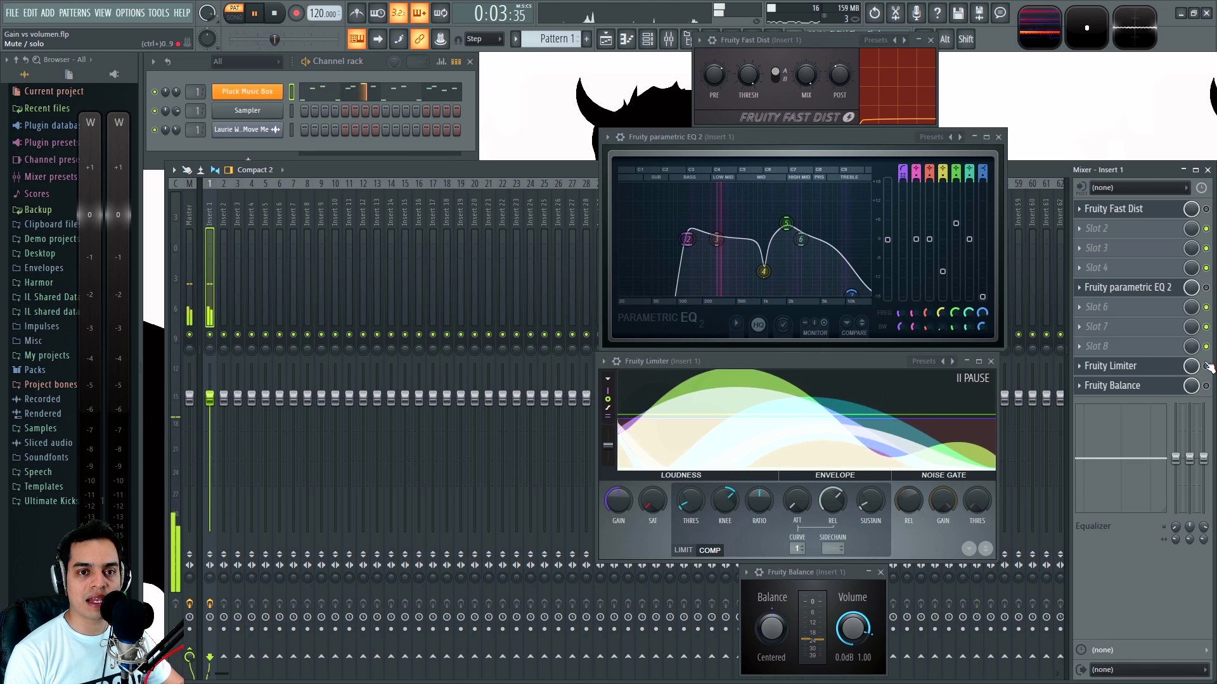
ctrl+click(1206, 287)
key(space)
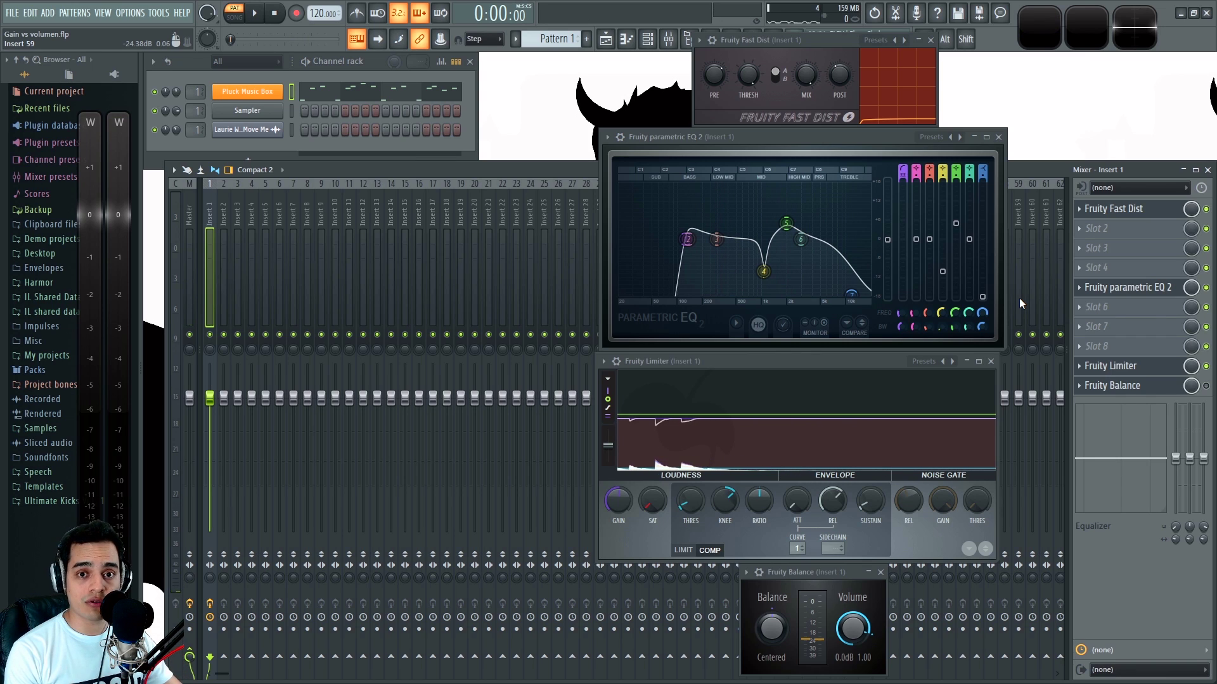
Try Fruity Limiter in slot 4 ahead of parametric EQ 2 during playback, then move it below the EQ to slot 7
drag(1149, 368, 1149, 271)
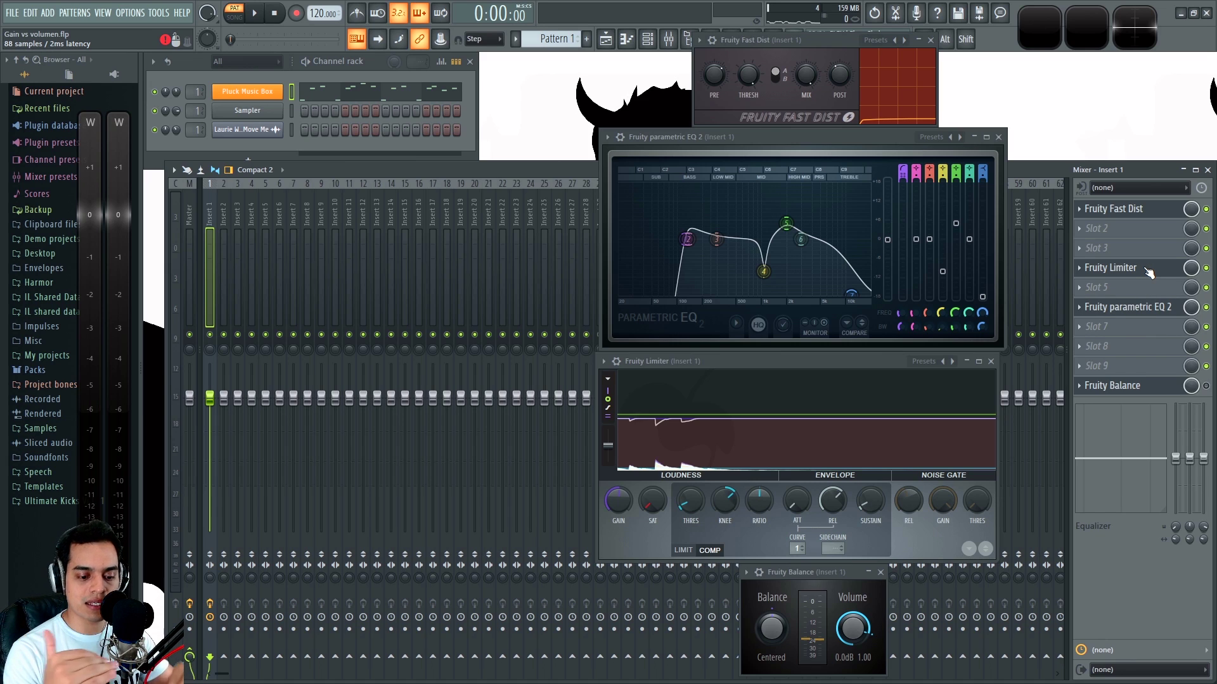
key(space)
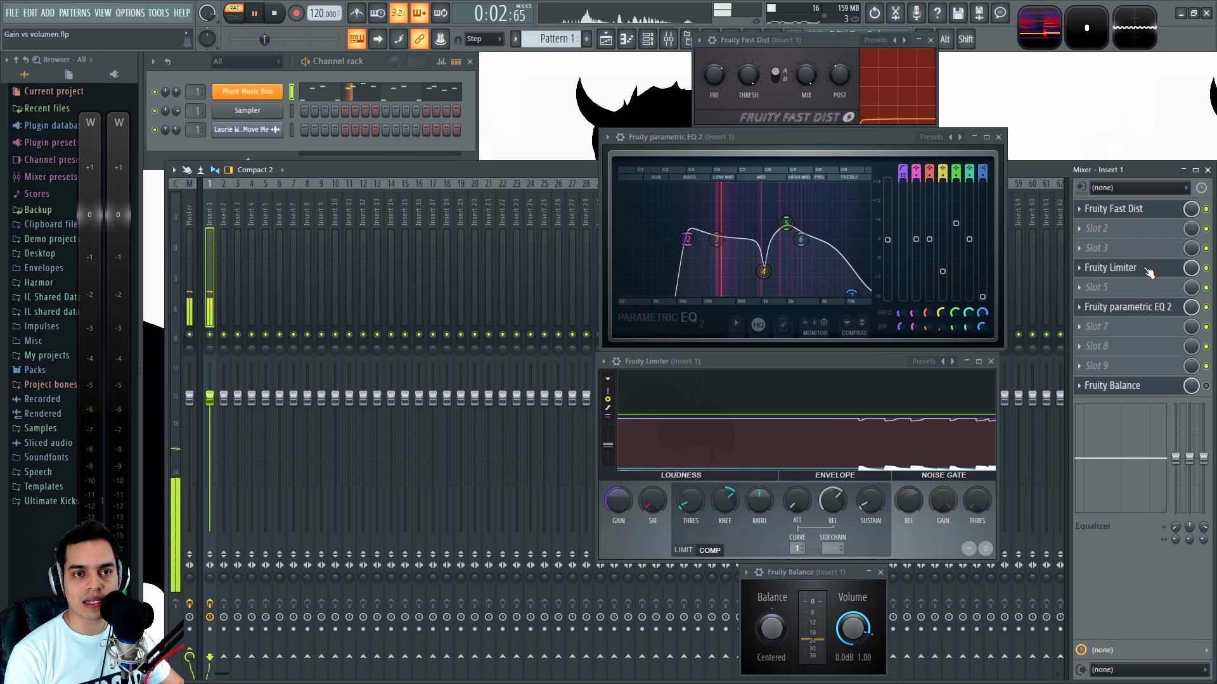
drag(1149, 272, 1149, 330)
key(space)
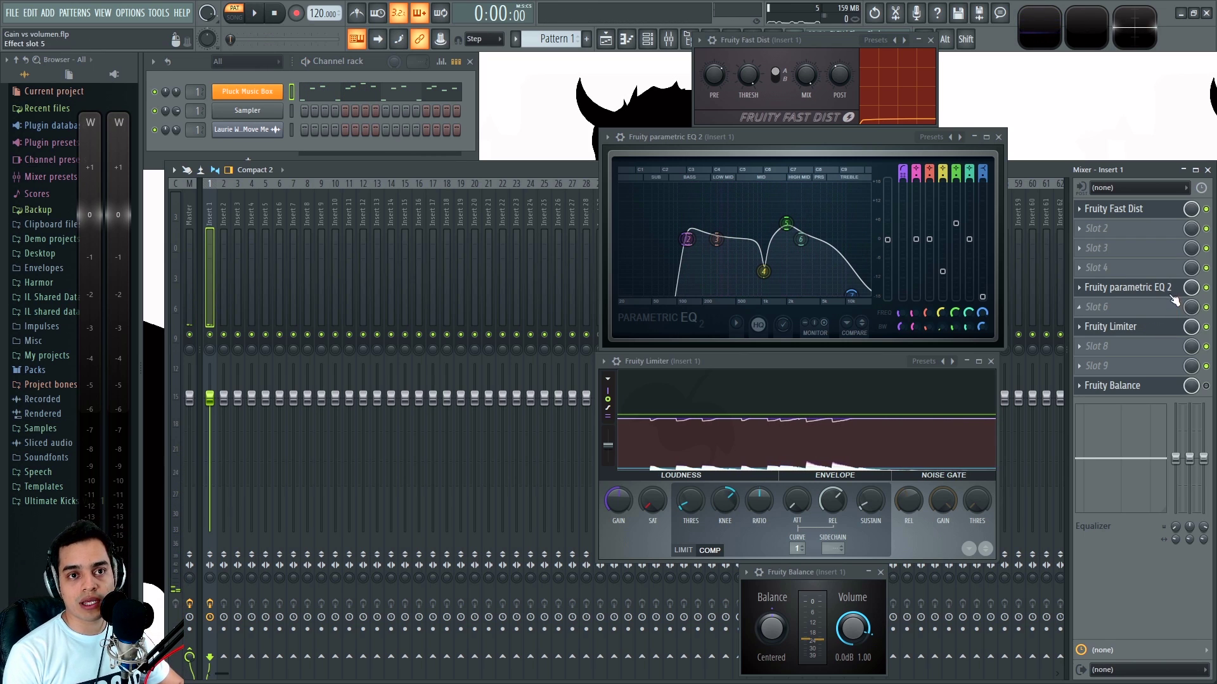
Try Fruity parametric EQ 2 in slot 1 ahead of Fast Dist during playback, then move it back below to slot 4
drag(1152, 286, 1150, 211)
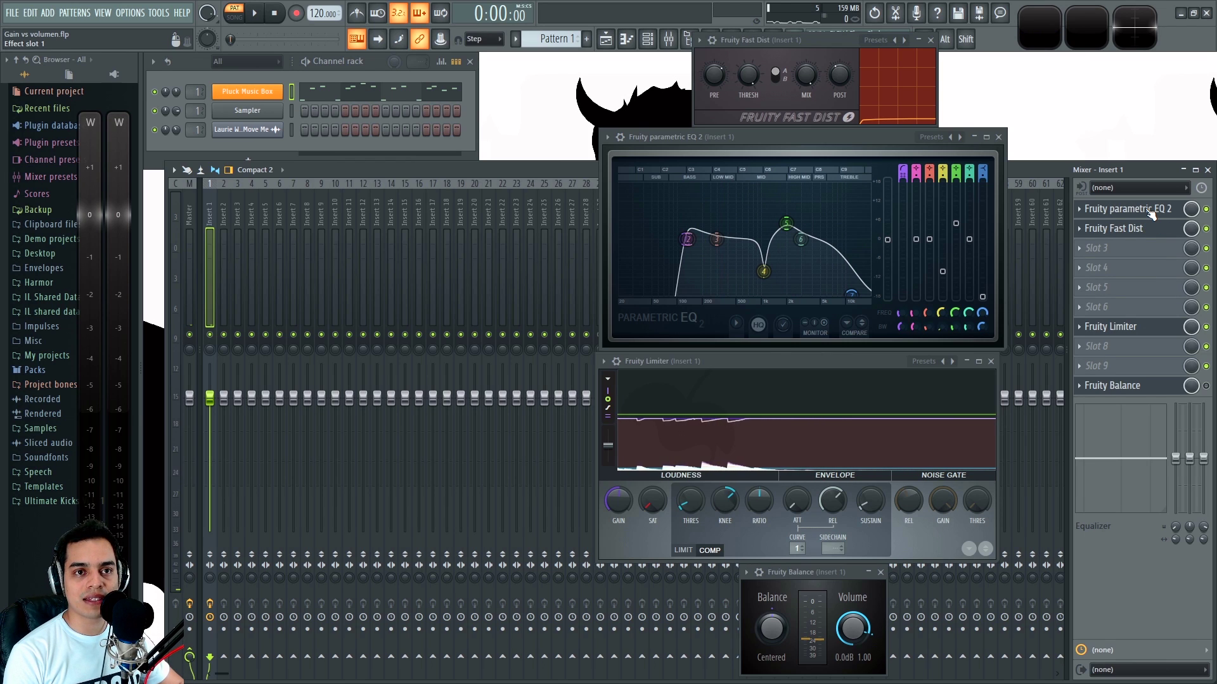
key(space)
mouse_move(1141, 228)
mouse_down()
mouse_move(1149, 214)
mouse_move(1119, 230)
mouse_up()
key(space)
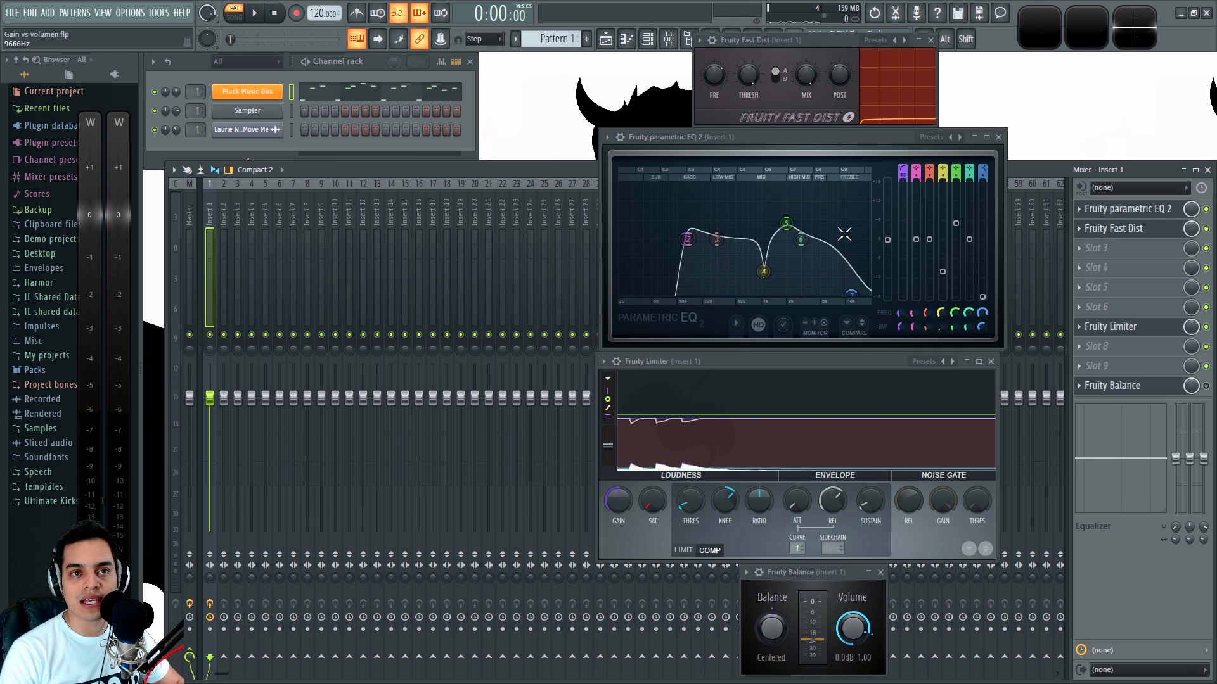
drag(1155, 219, 1153, 272)
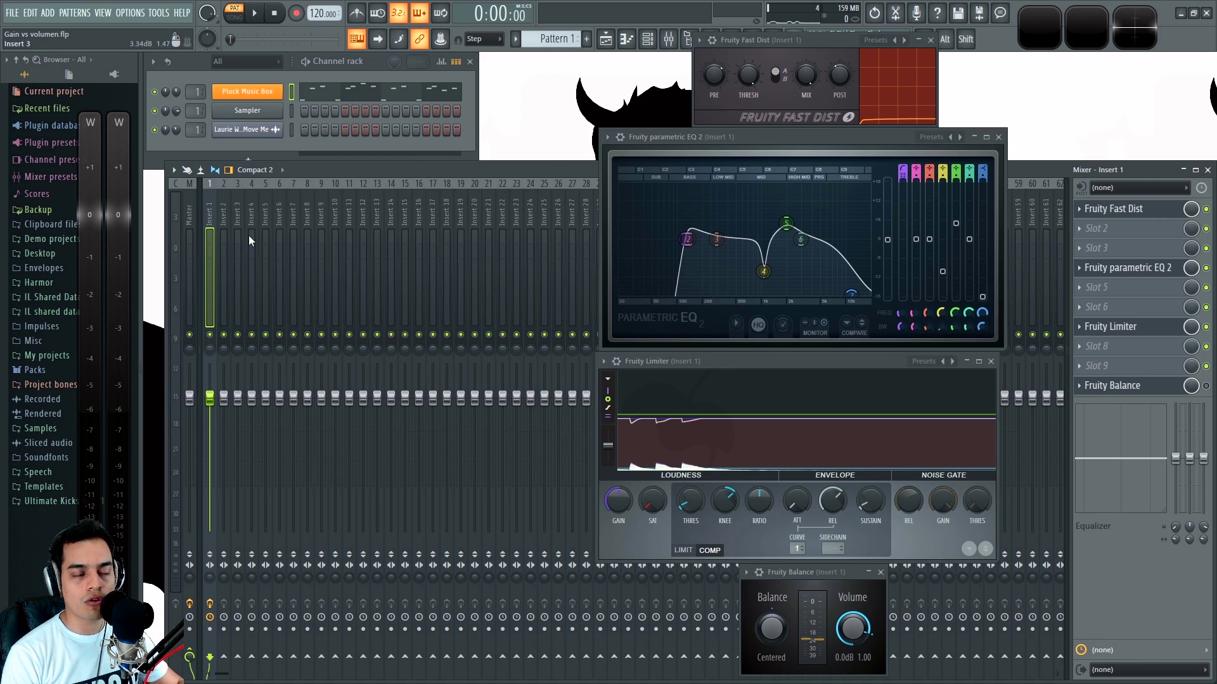
Close and reopen the Fruity Limiter and Fruity Balance windows
click(1138, 327)
click(1138, 328)
click(1138, 327)
click(1138, 328)
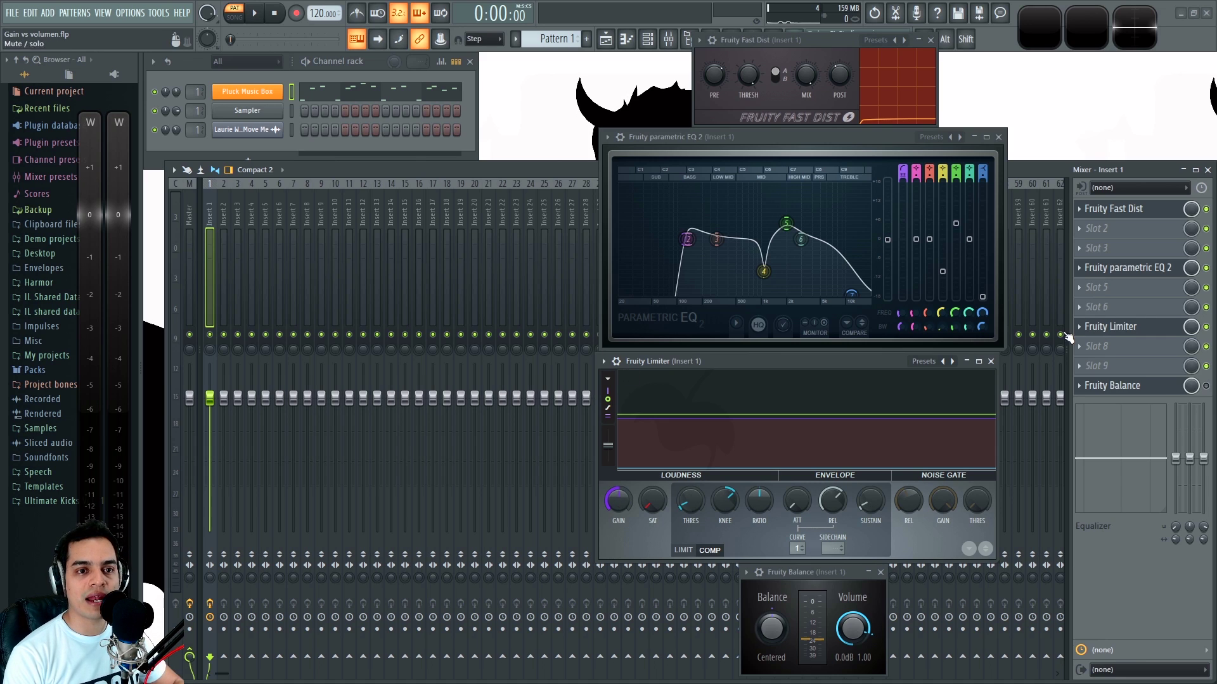
click(1128, 385)
click(1128, 386)
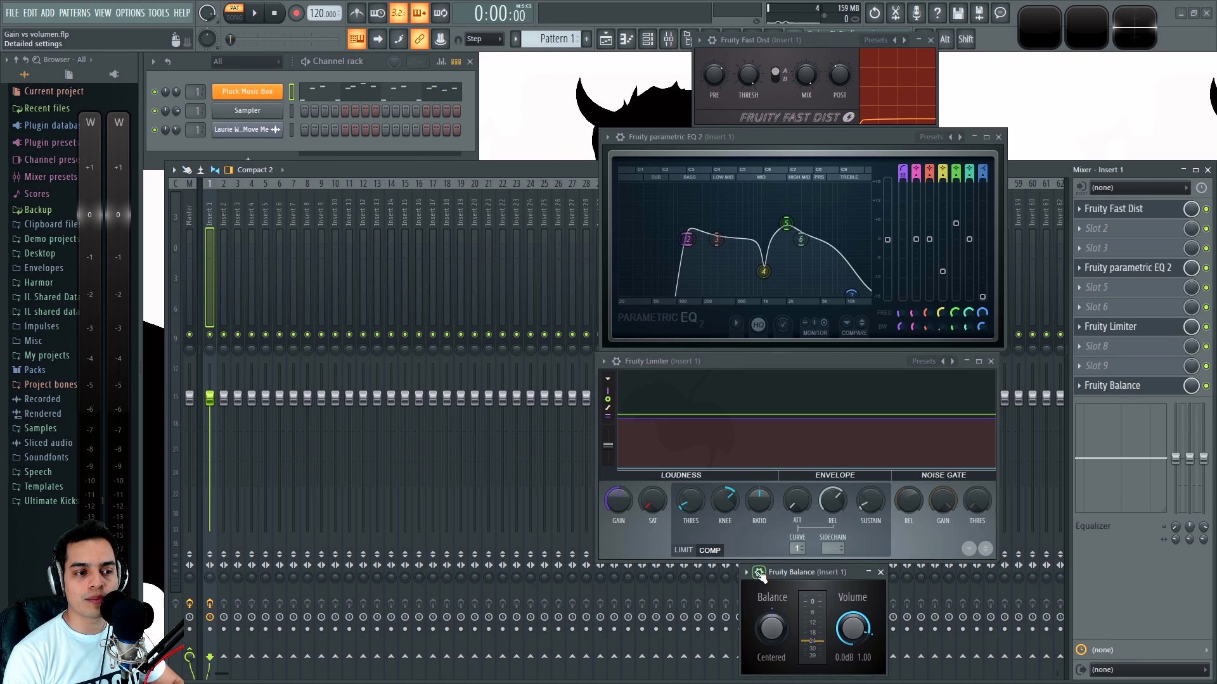
Try placing Fruity Balance in slot 6 between parametric EQ 2 and Limiter, then return it to slot 10
mouse_move(815, 573)
mouse_down()
mouse_move(825, 516)
mouse_move(812, 545)
mouse_move(818, 581)
mouse_move(814, 571)
mouse_up()
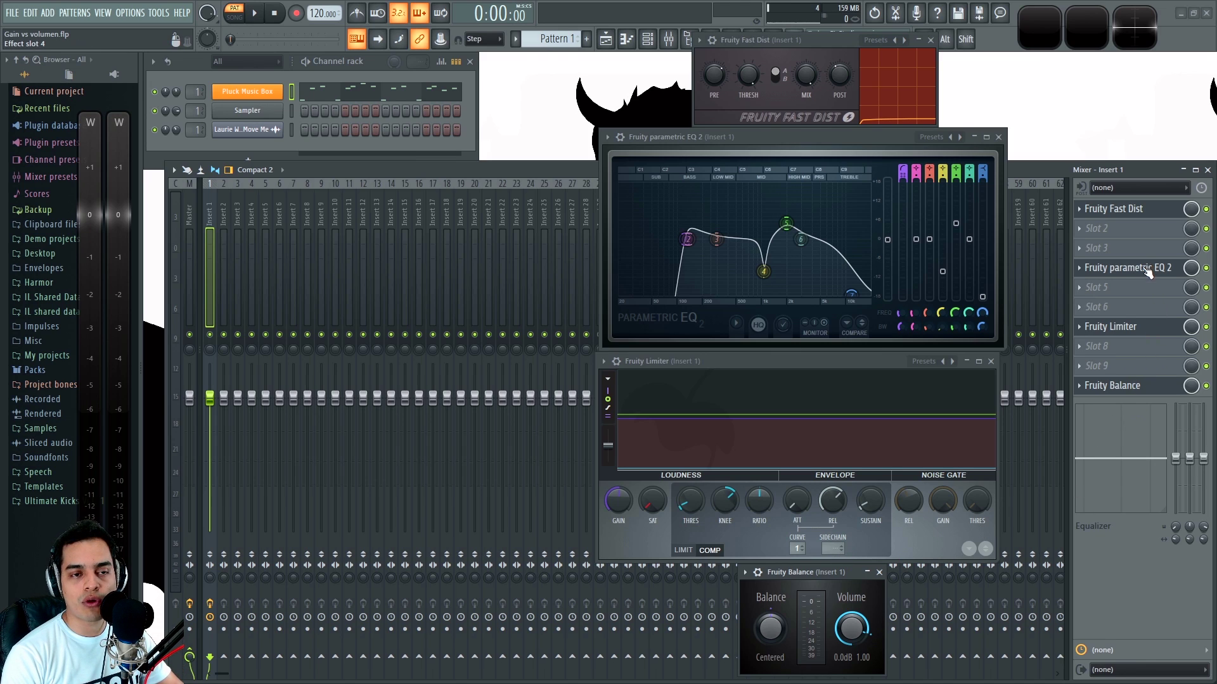
drag(1131, 393, 1150, 297)
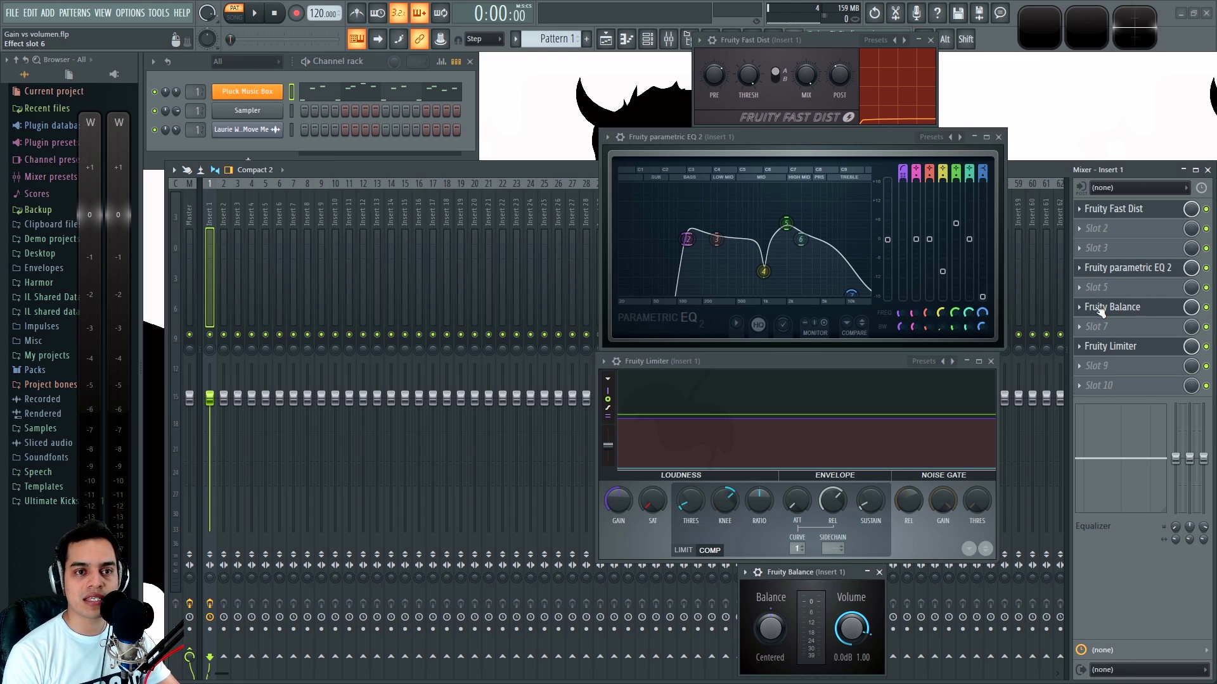
drag(1157, 308, 1151, 391)
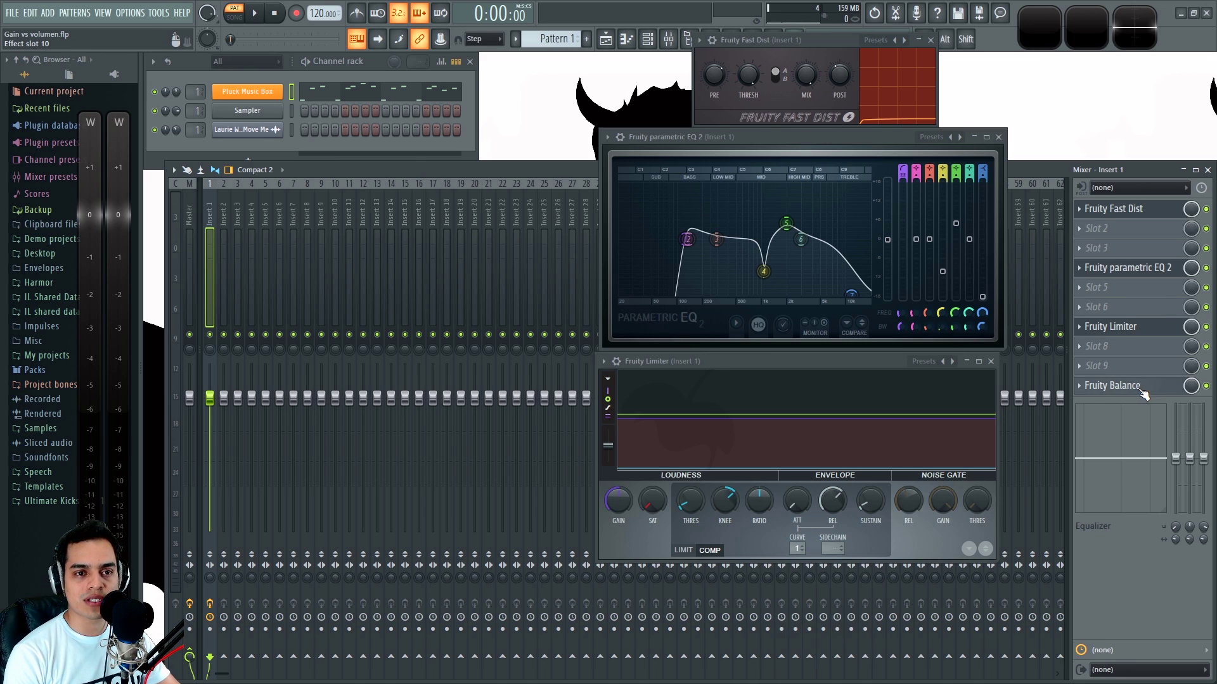
Play the pattern twice with Fruity Balance at the end of the chain and check the output level
key(space)
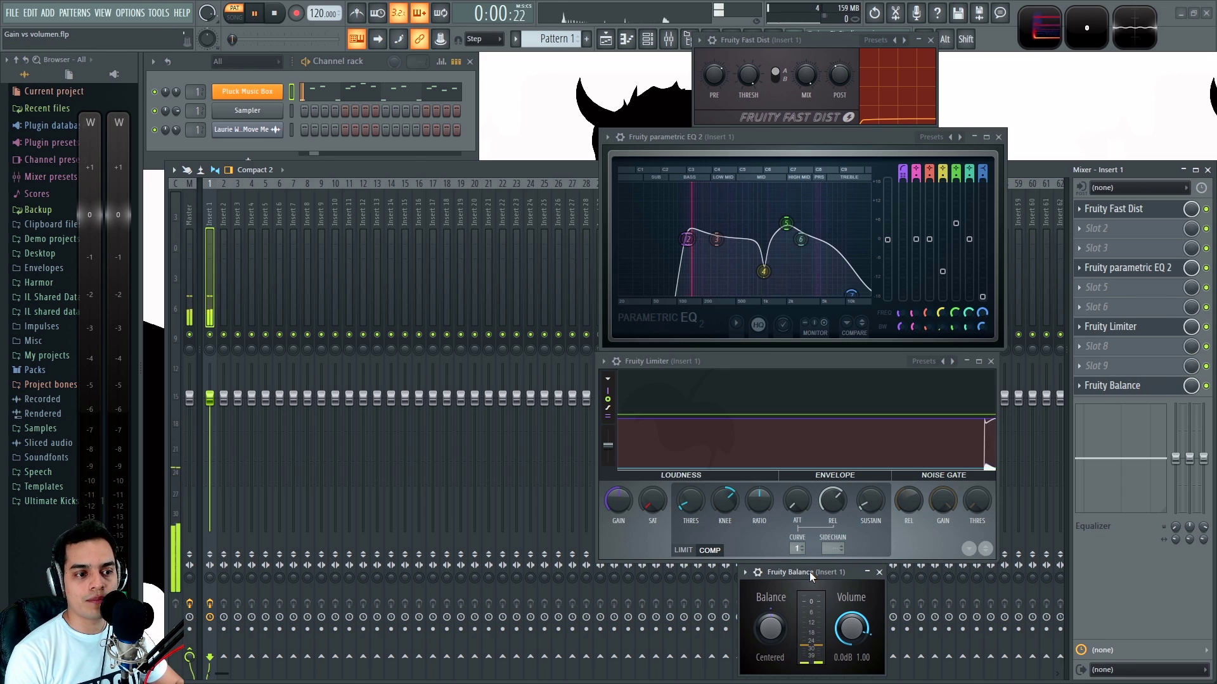
key(space)
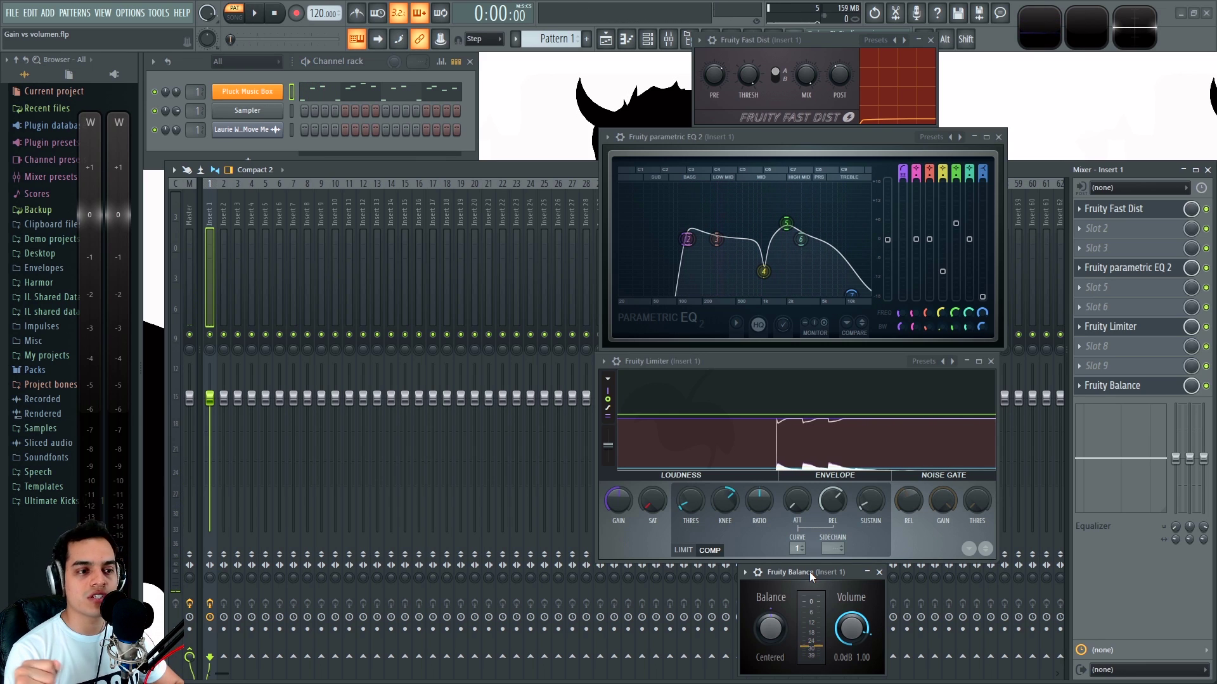
key(space)
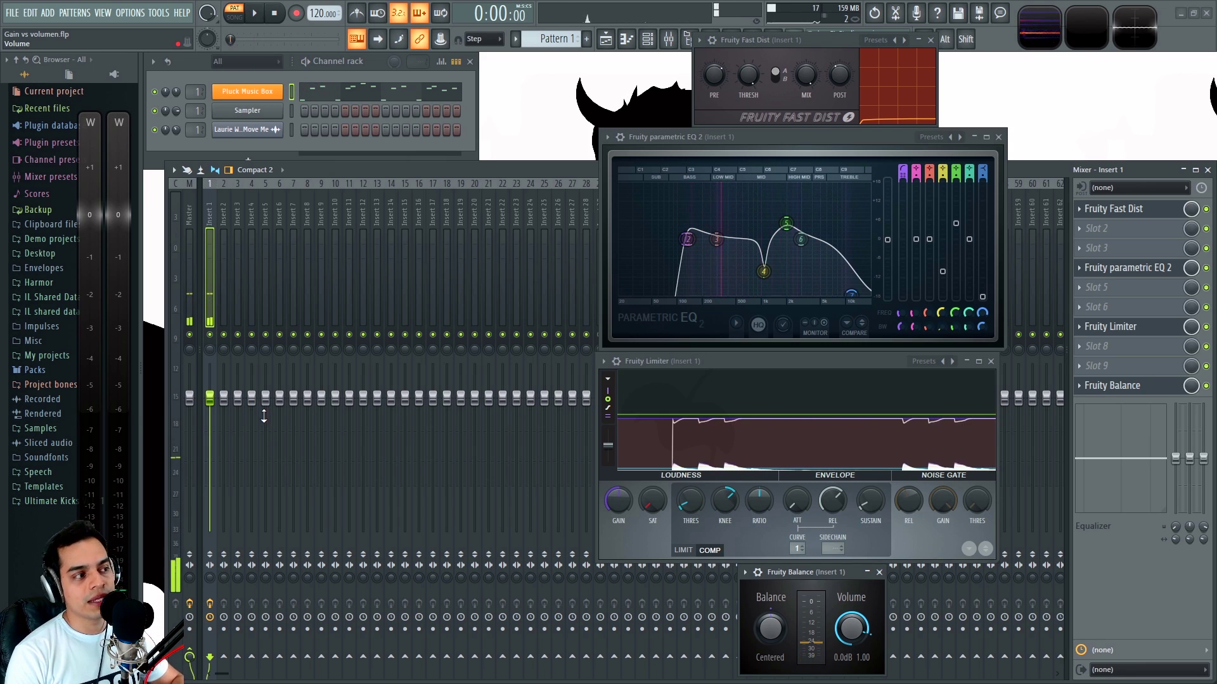
key(space)
Lower Insert 1's fader in stages to about -18.3 dB, then reset it to its default level
mouse_move(210, 397)
mouse_down()
mouse_move(209, 446)
mouse_move(210, 399)
mouse_move(210, 435)
mouse_move(207, 415)
mouse_up()
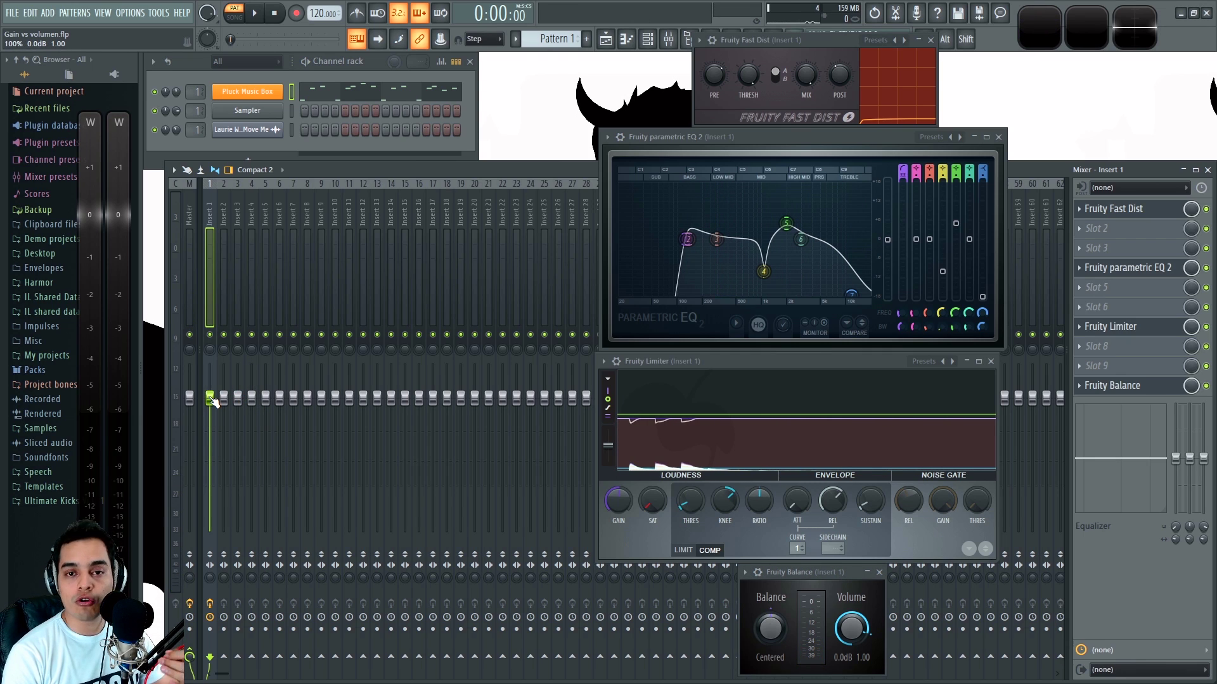
mouse_move(210, 397)
mouse_down()
mouse_move(210, 426)
mouse_move(209, 399)
mouse_move(209, 410)
mouse_up()
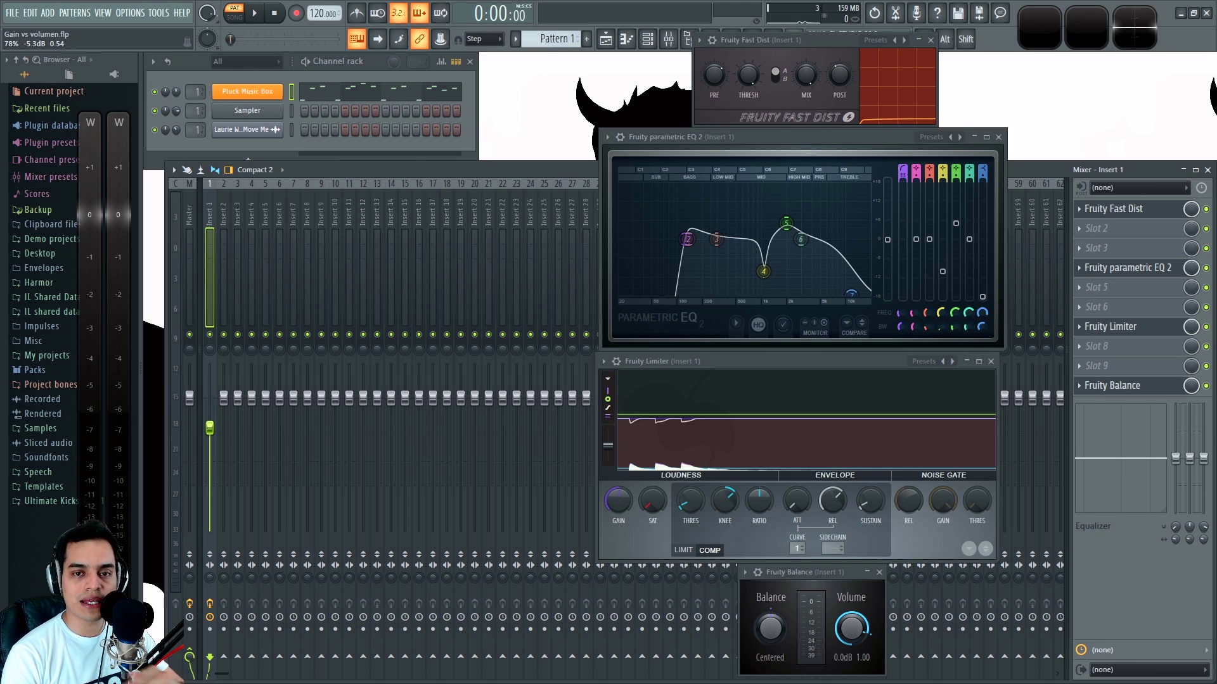
drag(217, 396, 217, 404)
mouse_move(214, 453)
mouse_down()
mouse_move(215, 404)
mouse_move(214, 466)
mouse_up()
drag(210, 423, 210, 455)
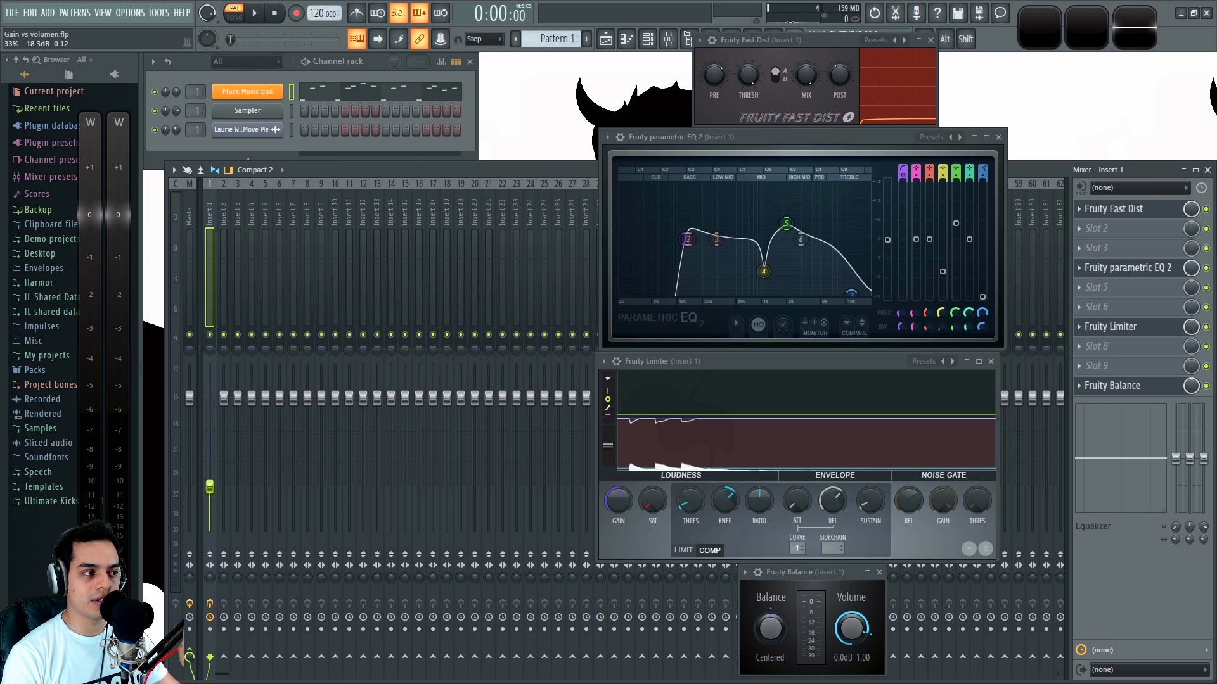
alt+click(209, 434)
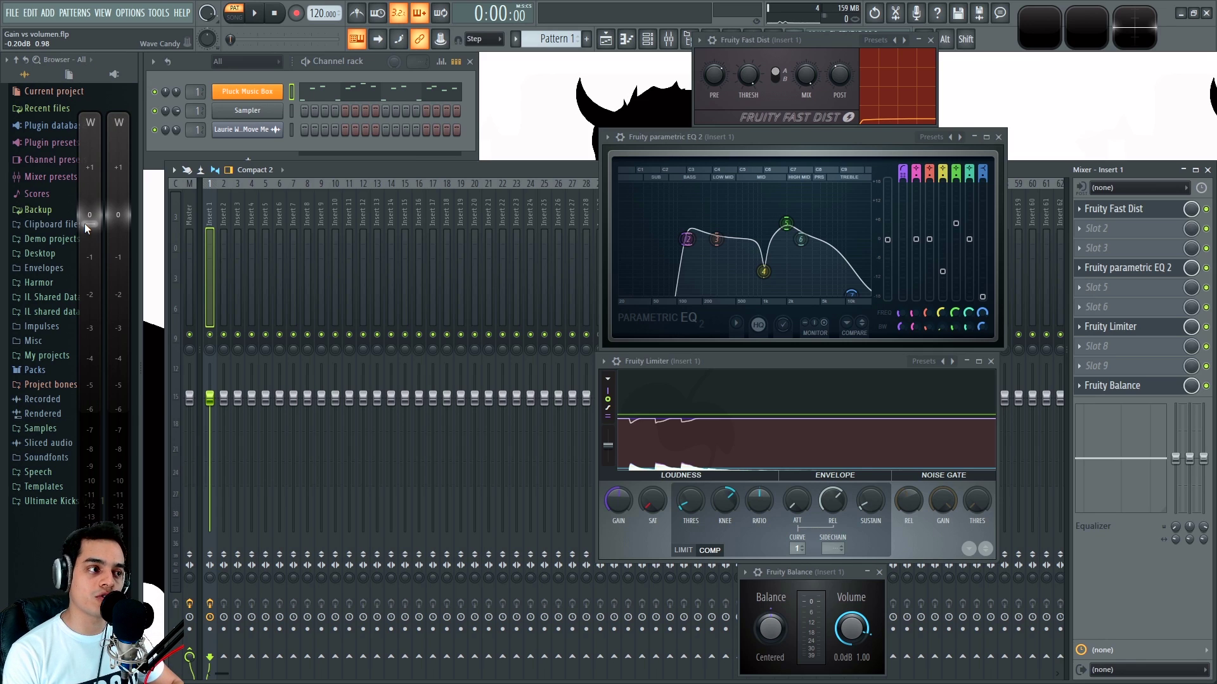
Nudge Insert 1's fader down to about -1.0 dB and back up, then repeatedly undo and redo the fader change
drag(213, 403, 214, 404)
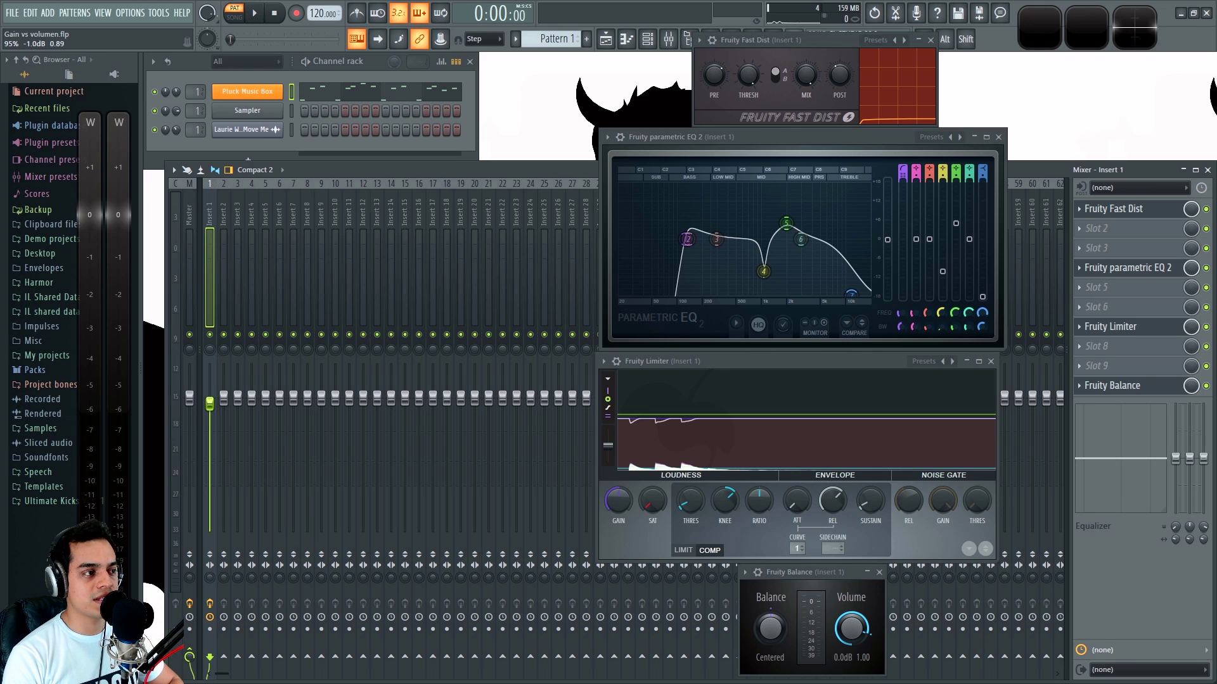
drag(220, 415, 216, 409)
key(ctrl+z)
key(ctrl+z)
key(ctrl+z)
key(ctrl+z)
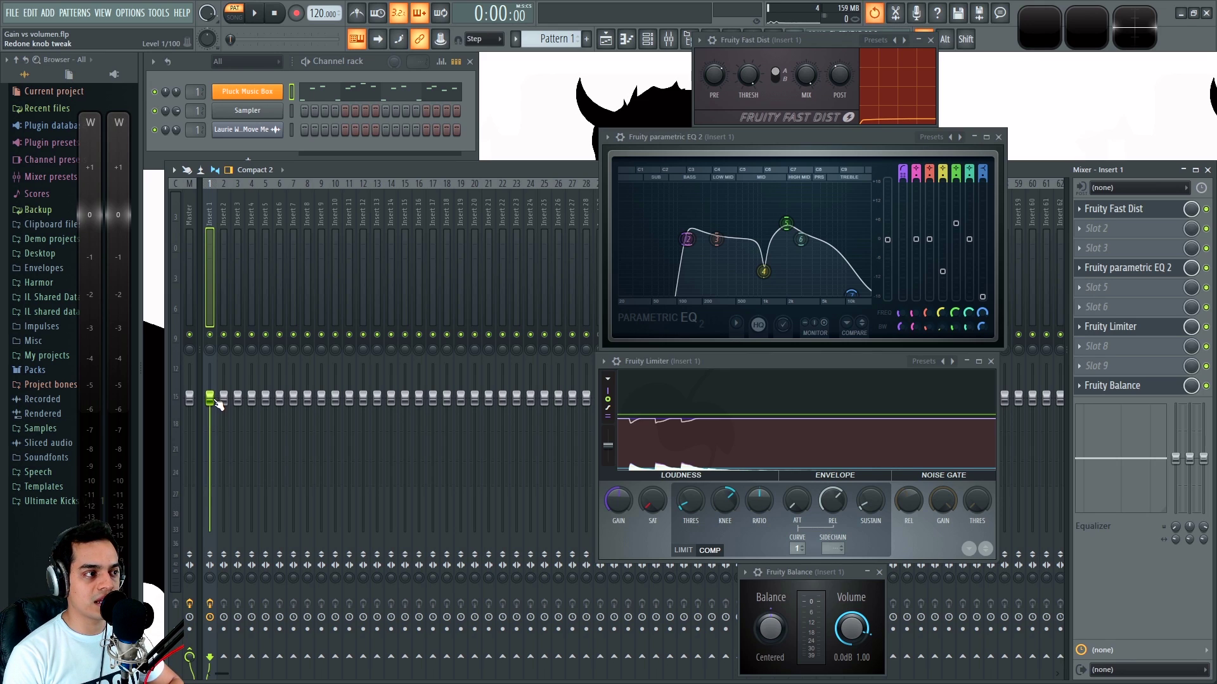
key(ctrl+z)
key(ctrl+z)
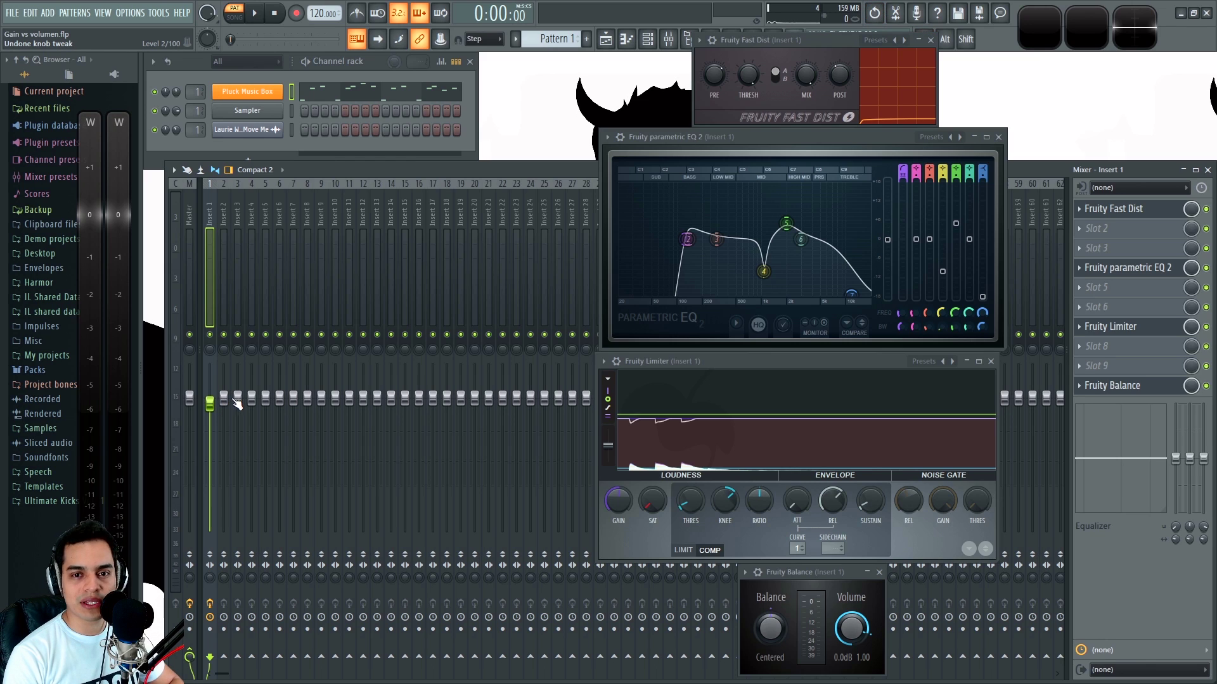
key(ctrl+z)
key(ctrl+z)
key(ctrl+z)
key(ctrl+z)
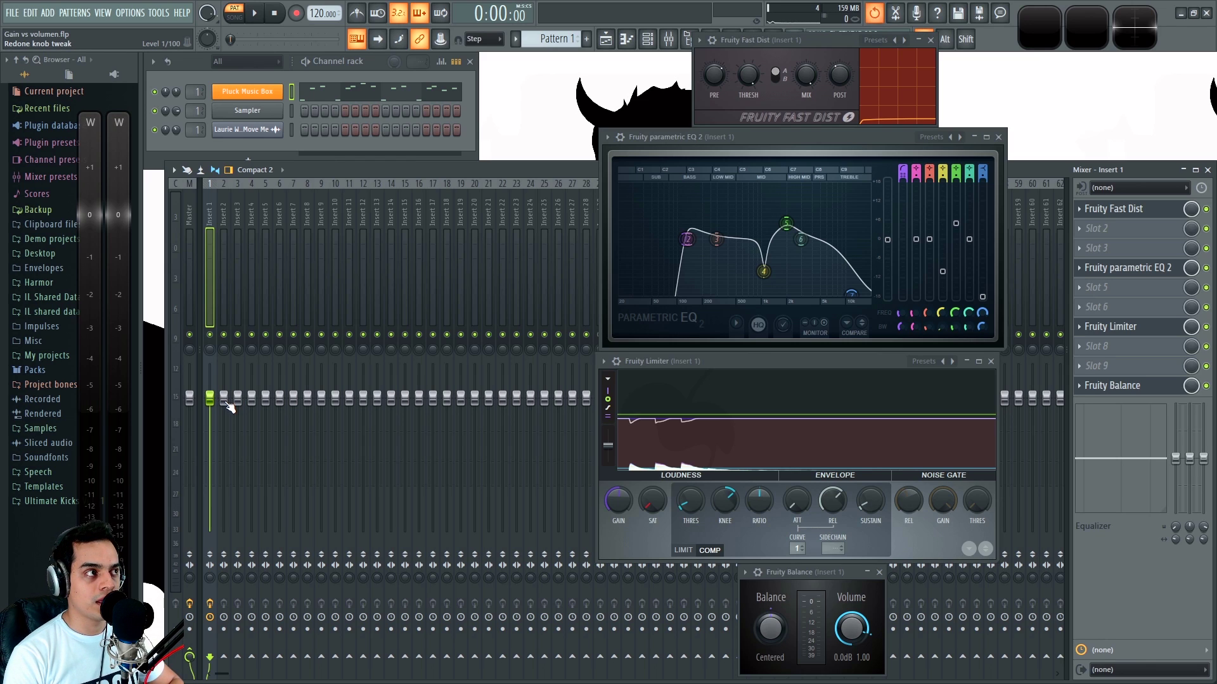
key(ctrl+z)
key(ctrl+z)
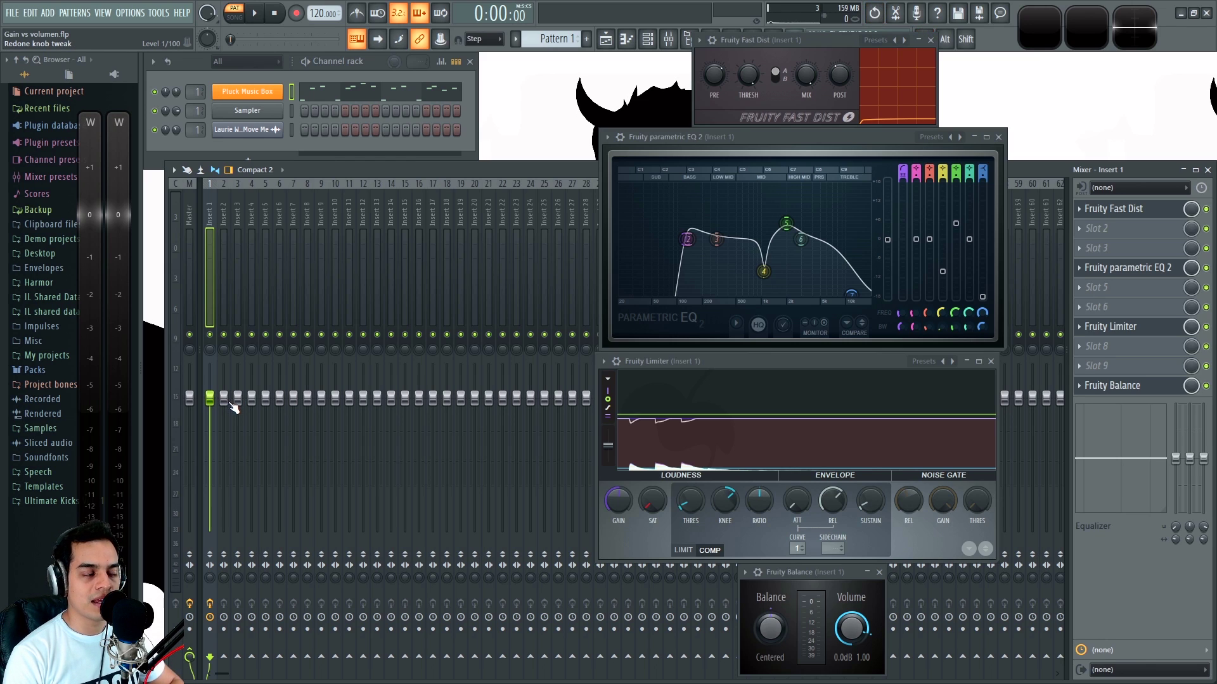
Lower the Insert 2 and Insert 3 faders to about -30.3 dB
drag(228, 402, 224, 516)
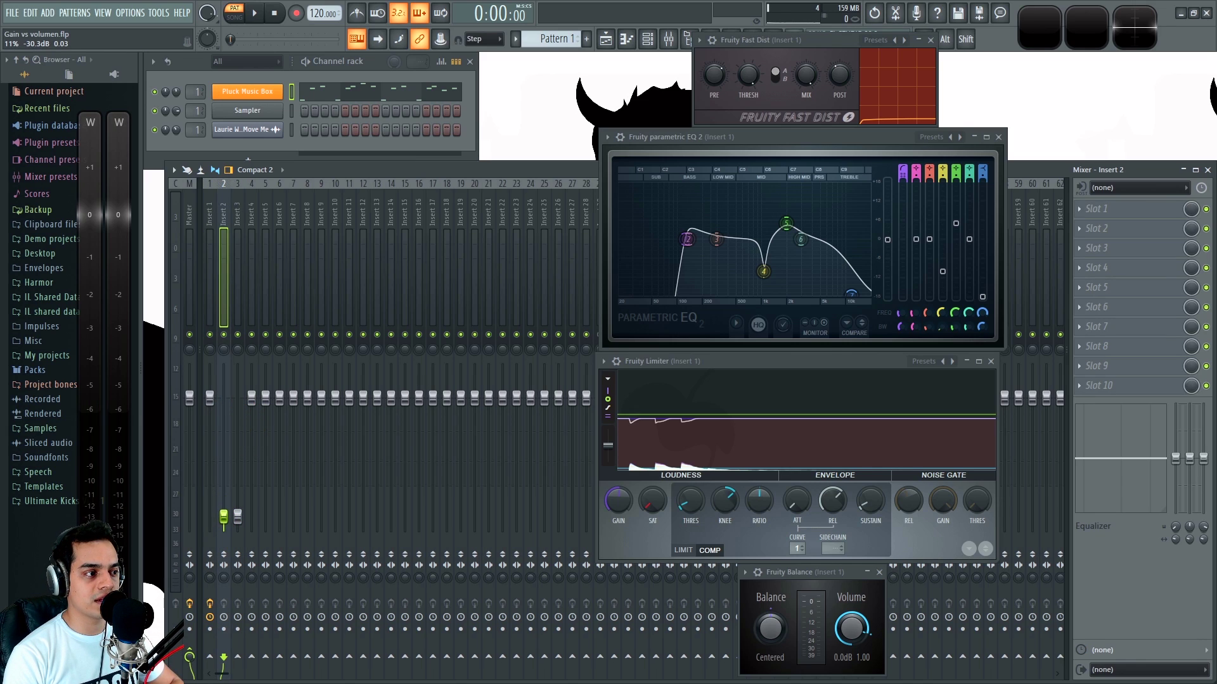
key(shift)
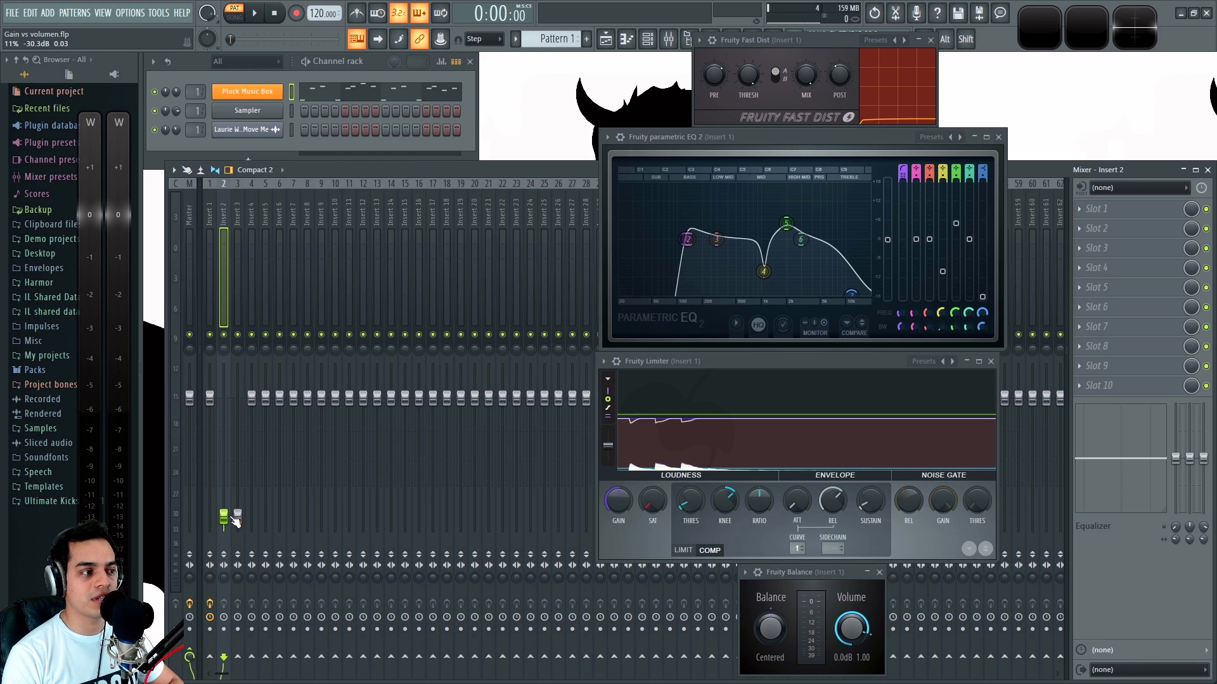
Lower Insert 2's fader to about -31.9 dB, then reset the Insert 2 and Insert 3 faders to default and select Insert 1
drag(223, 517, 223, 520)
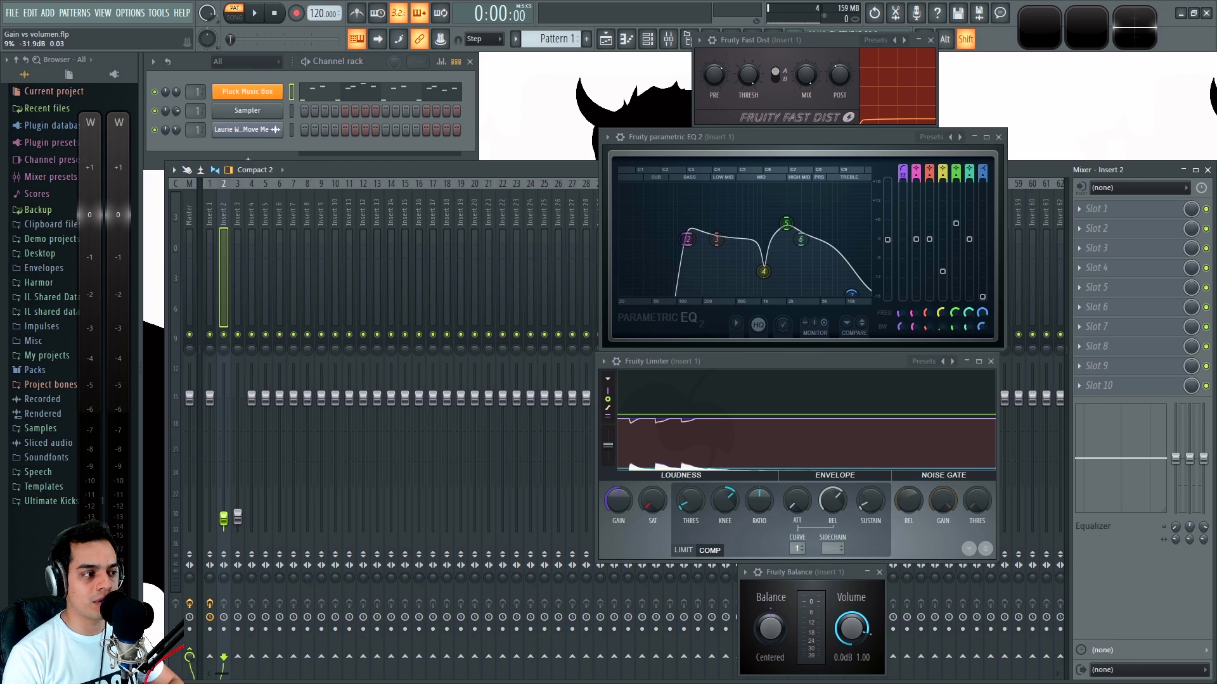
alt+click(225, 521)
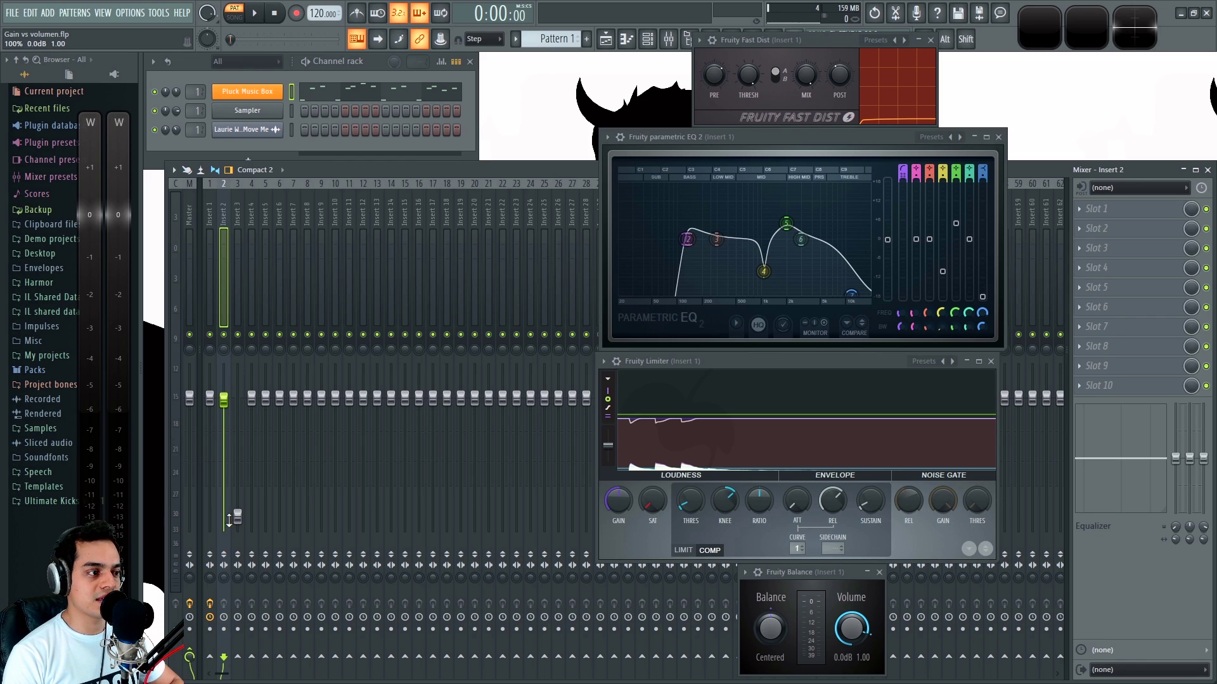
click(211, 399)
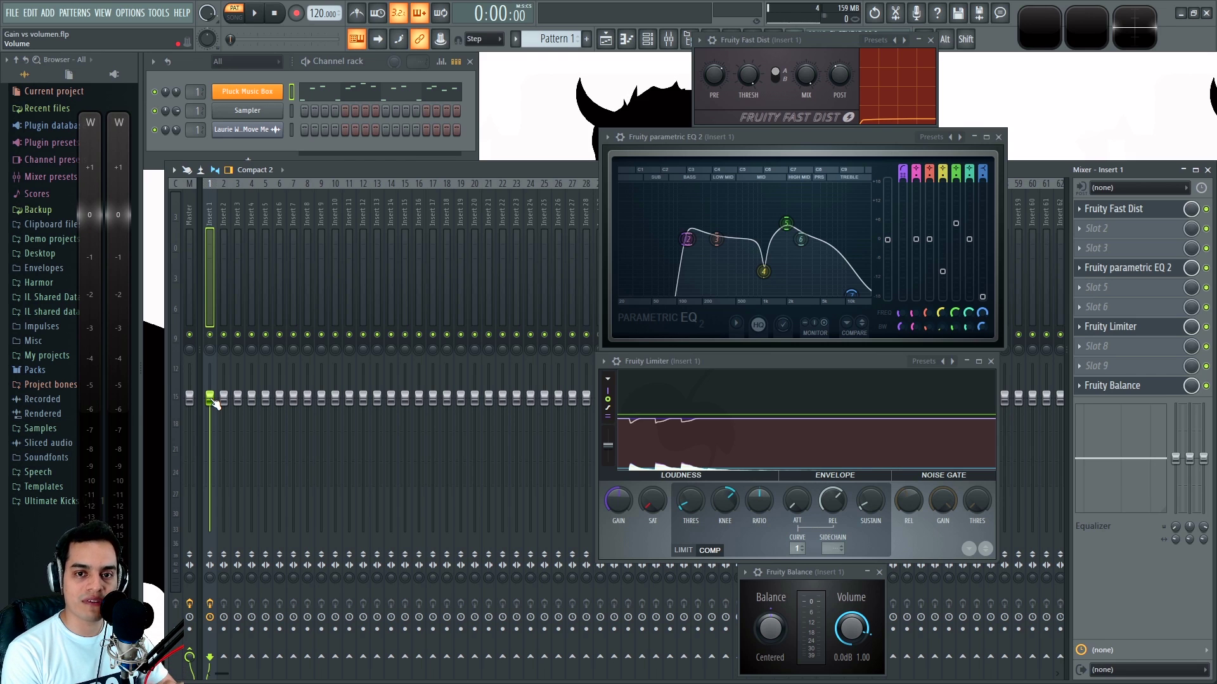
drag(216, 404, 211, 397)
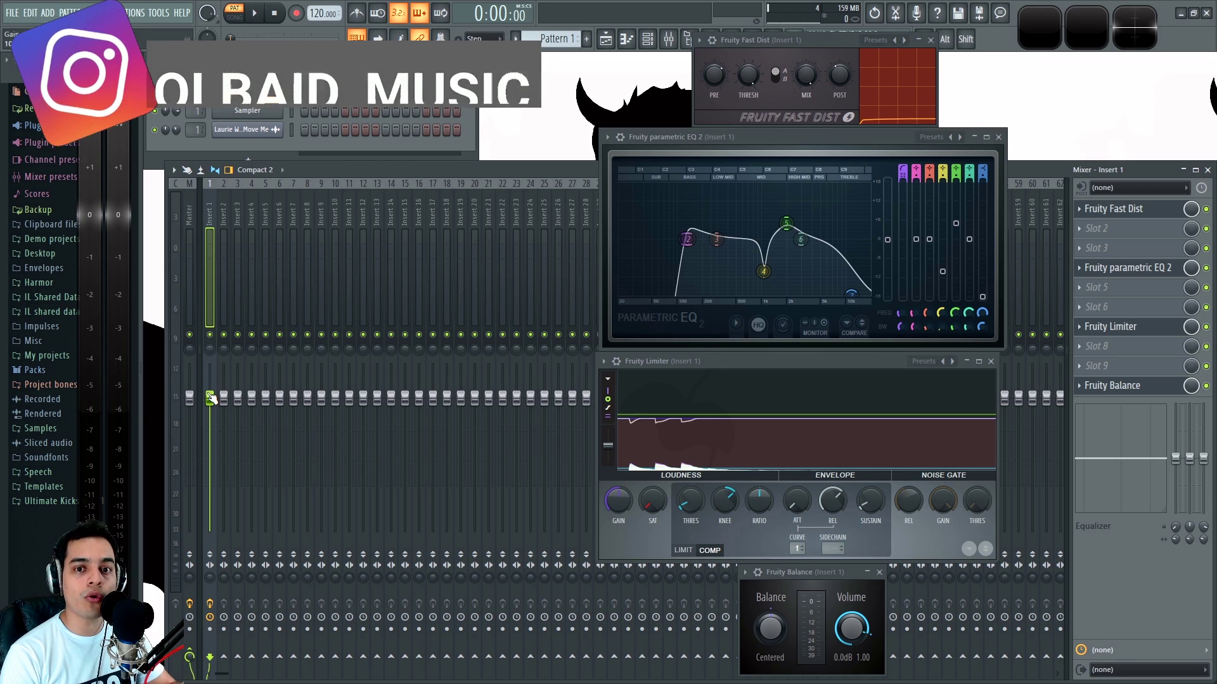
mouse_move(209, 401)
mouse_down()
mouse_move(209, 420)
mouse_move(210, 398)
mouse_up()
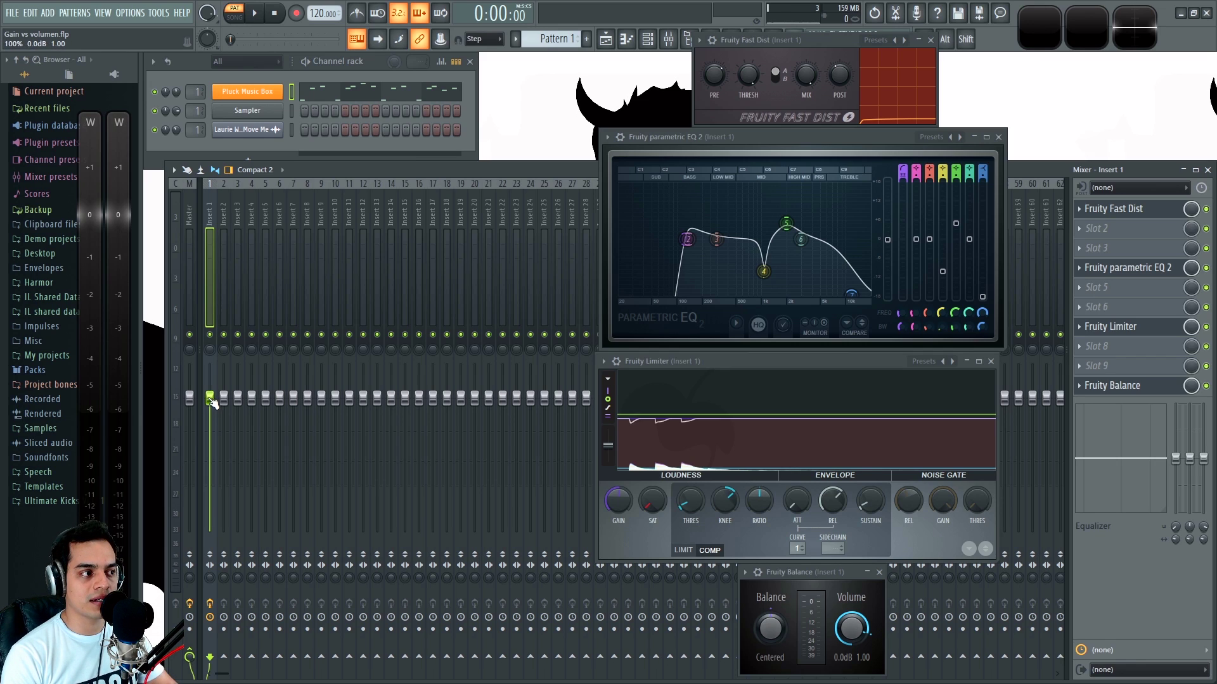
click(378, 67)
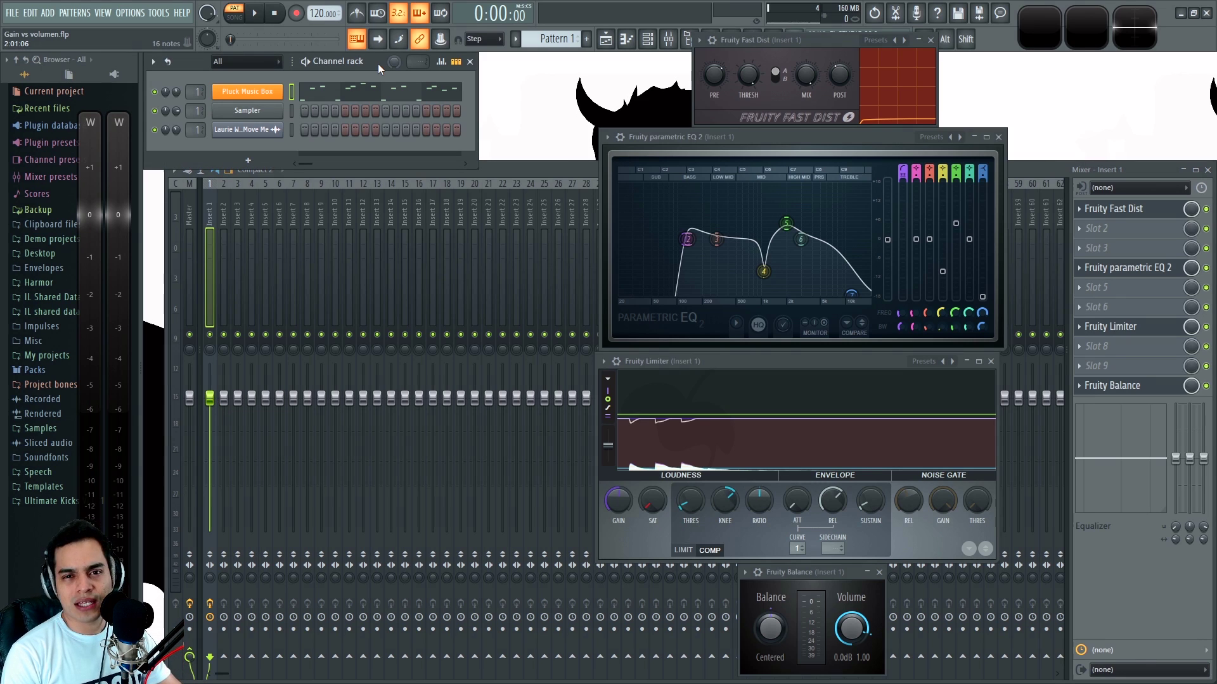
click(486, 166)
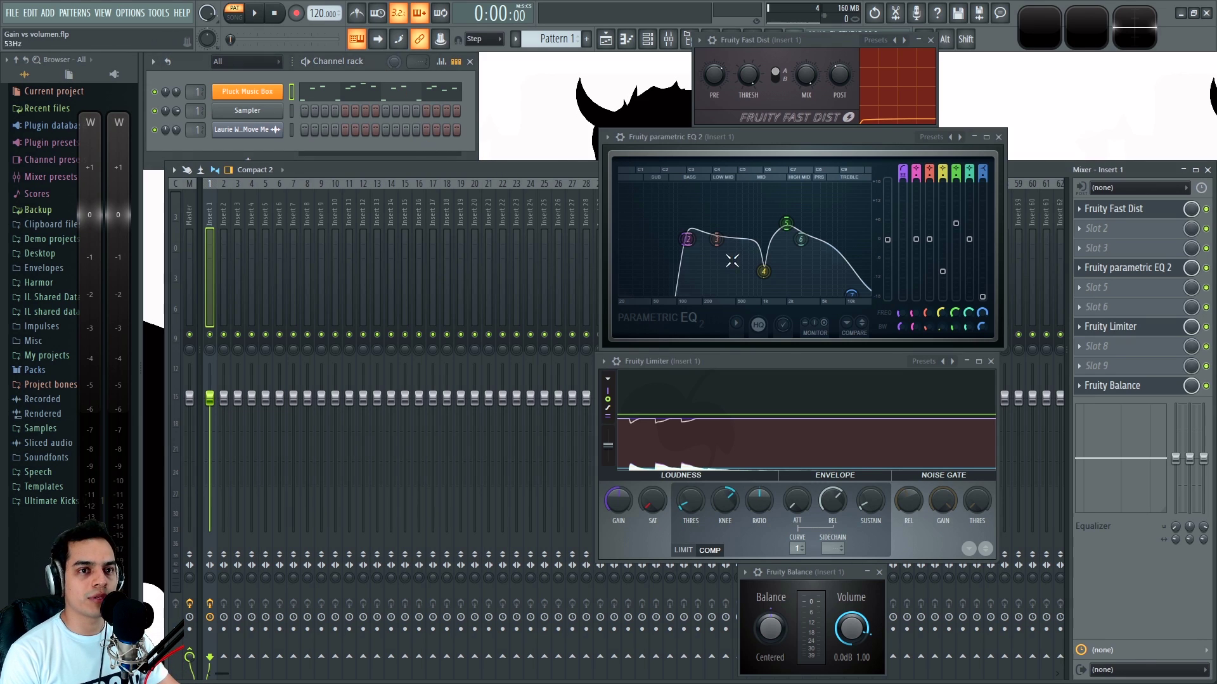
Toggle the windows of Insert 1's Fast Dist, parametric EQ 2, Limiter and Balance in chain order, and move its fader to about 0.4 dB
click(1128, 214)
click(1128, 214)
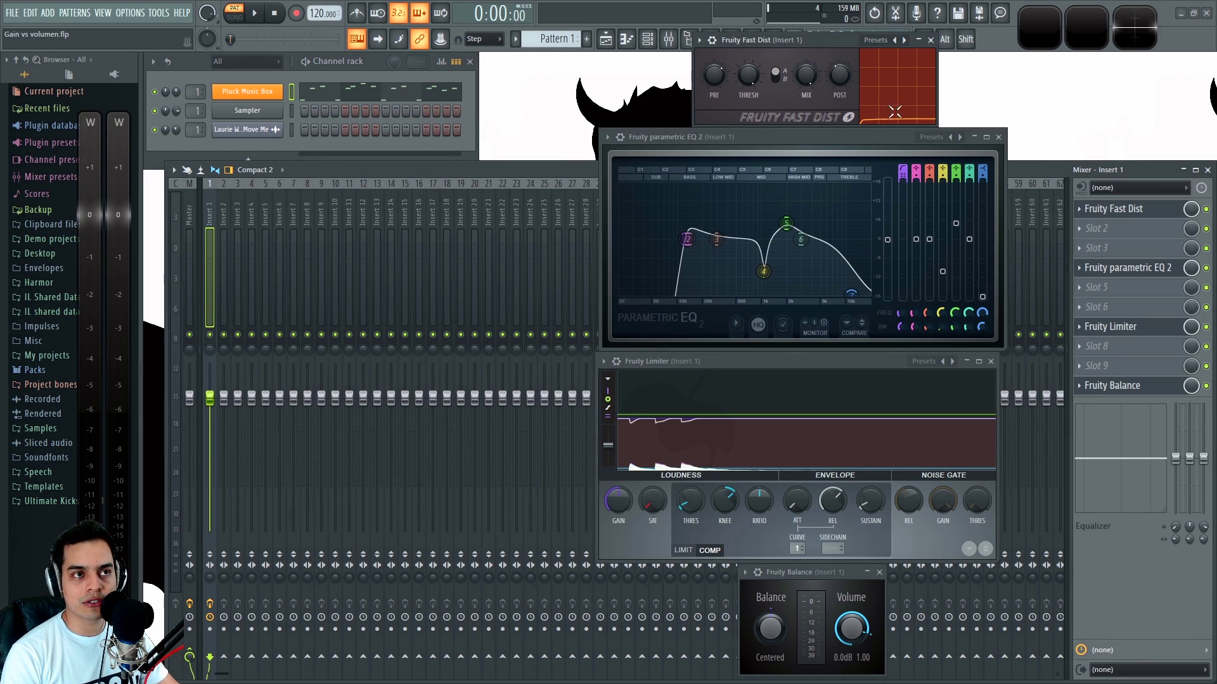
click(1134, 270)
click(1134, 270)
click(1144, 331)
click(1144, 331)
click(1131, 388)
click(1133, 387)
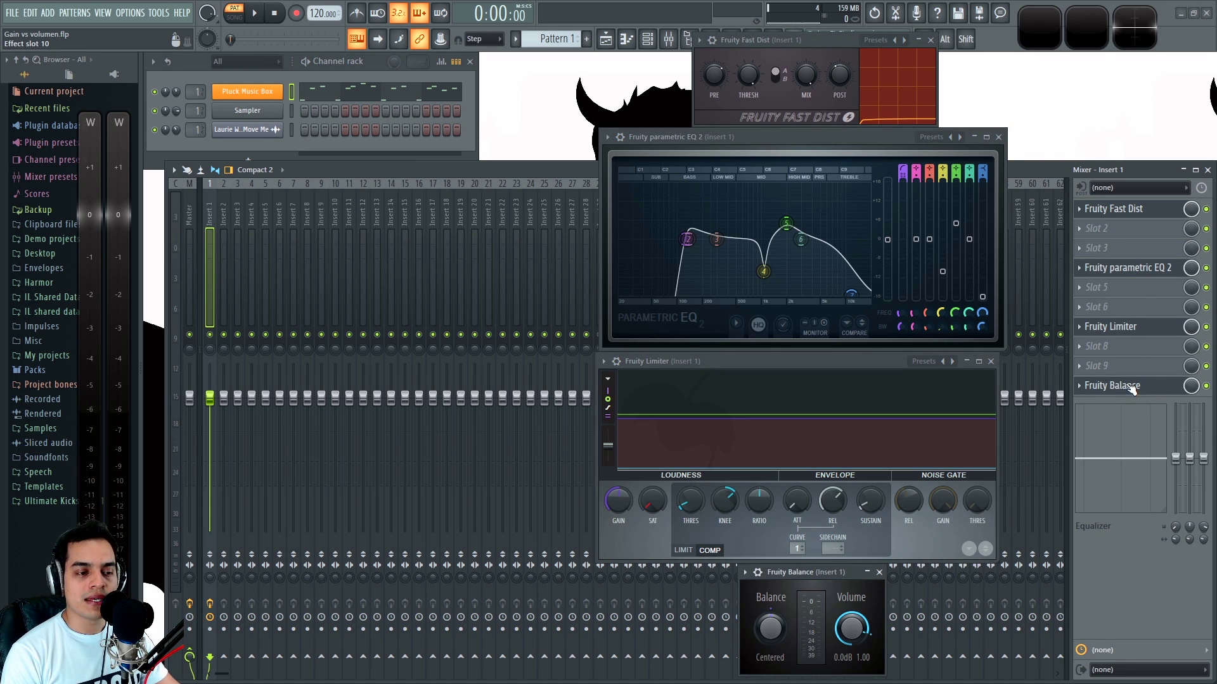
drag(209, 399, 210, 439)
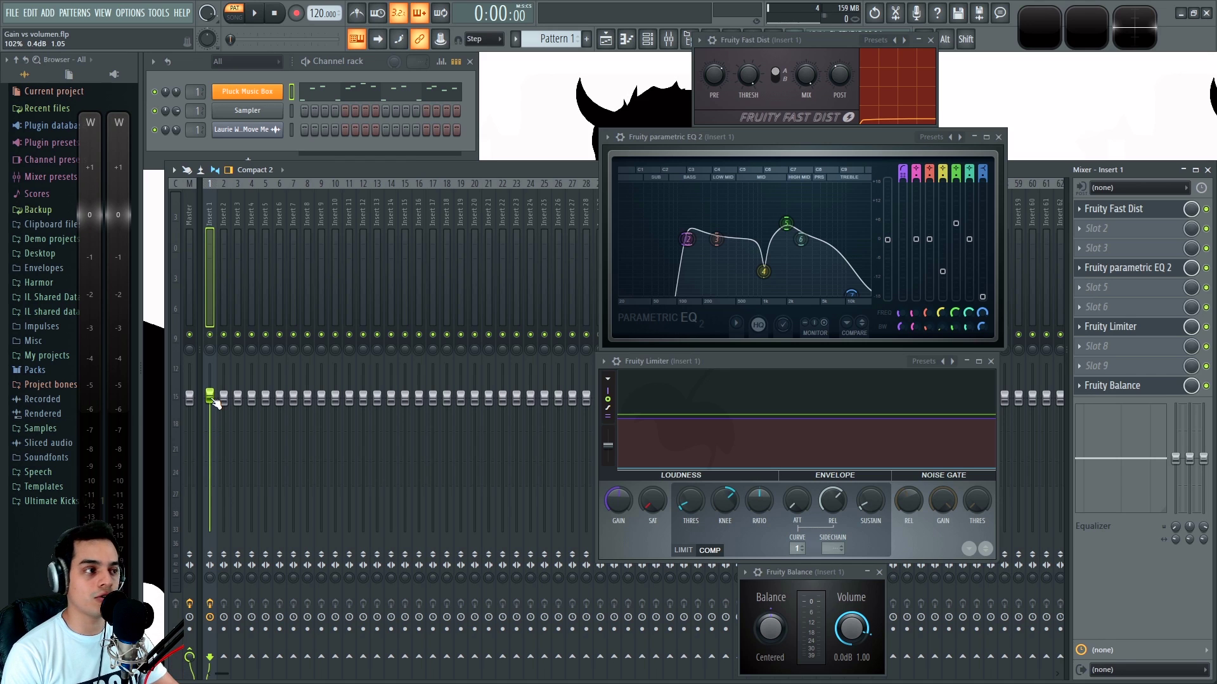
Open the Playlist, switch playback to song mode and play the audio clip on Track 1
click(371, 62)
click(244, 130)
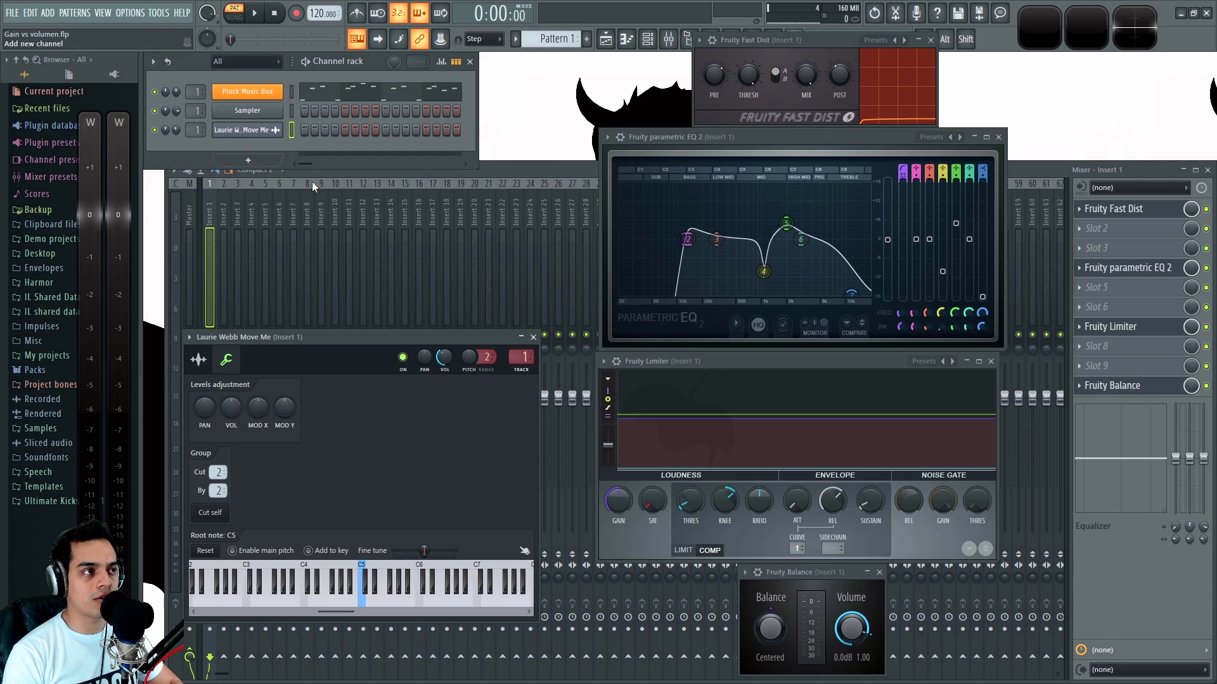
click(533, 338)
key(F5)
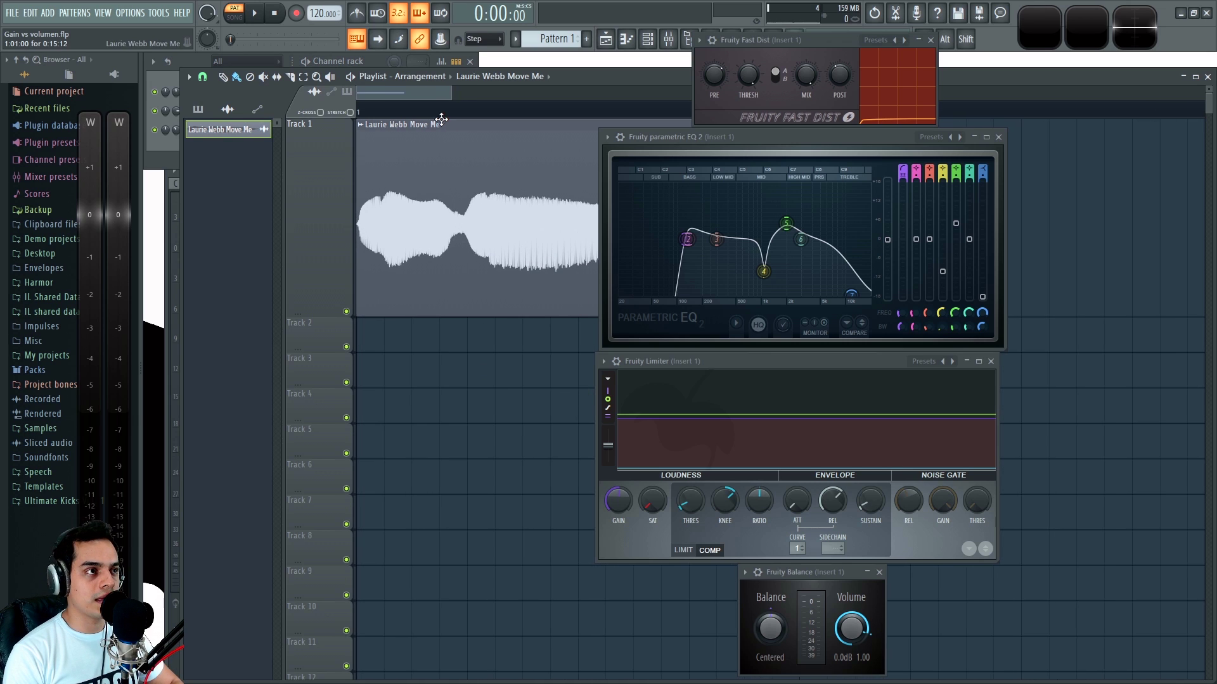
scroll(462, 348, down, 2)
click(234, 17)
key(space)
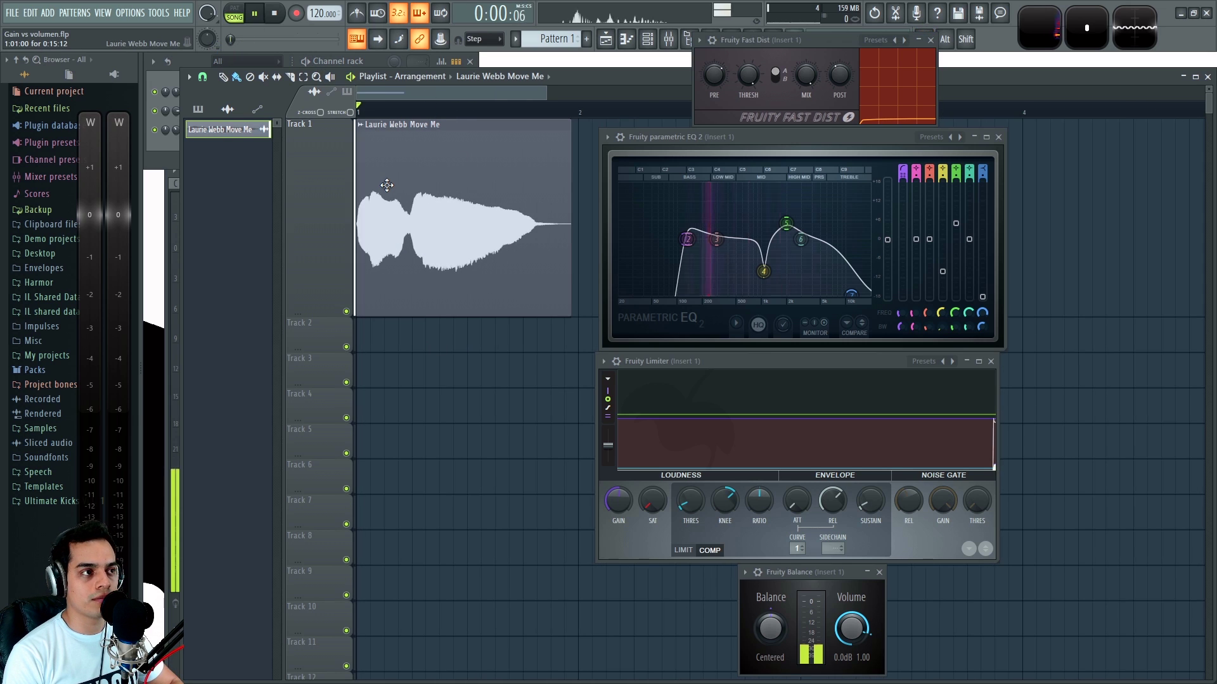
Route the audio clip's channel straight to the Master and replay the song to hear it without Insert 1's effects
click(382, 64)
key(space)
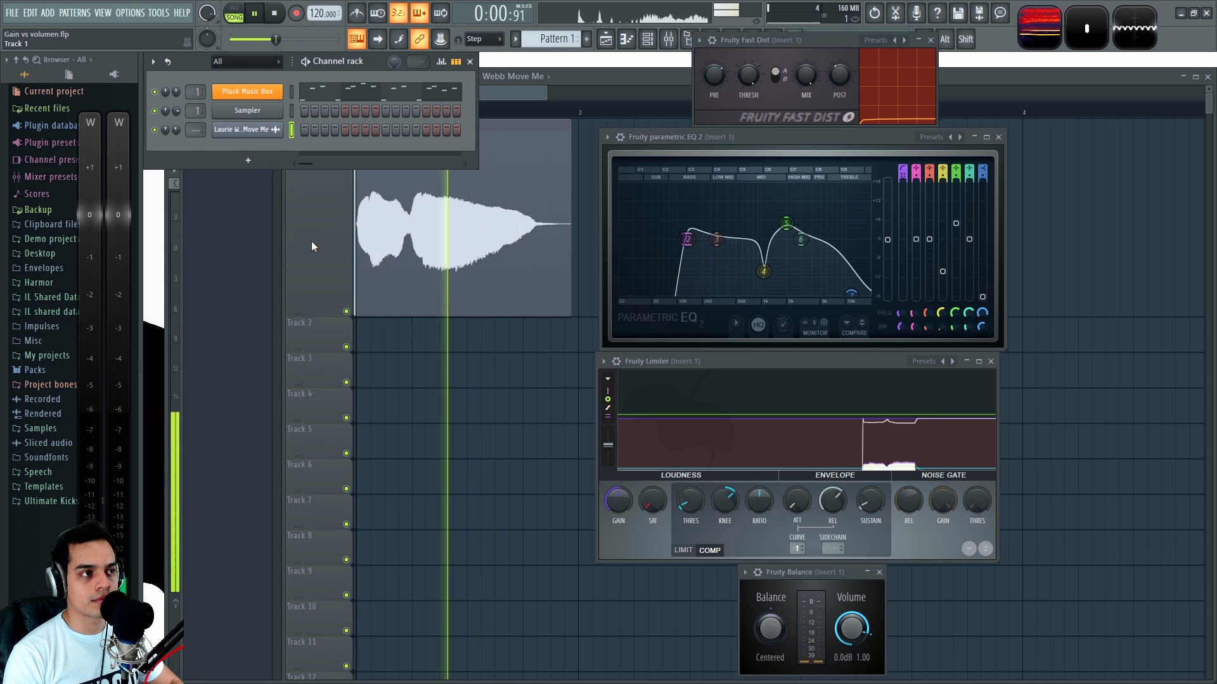
key(space)
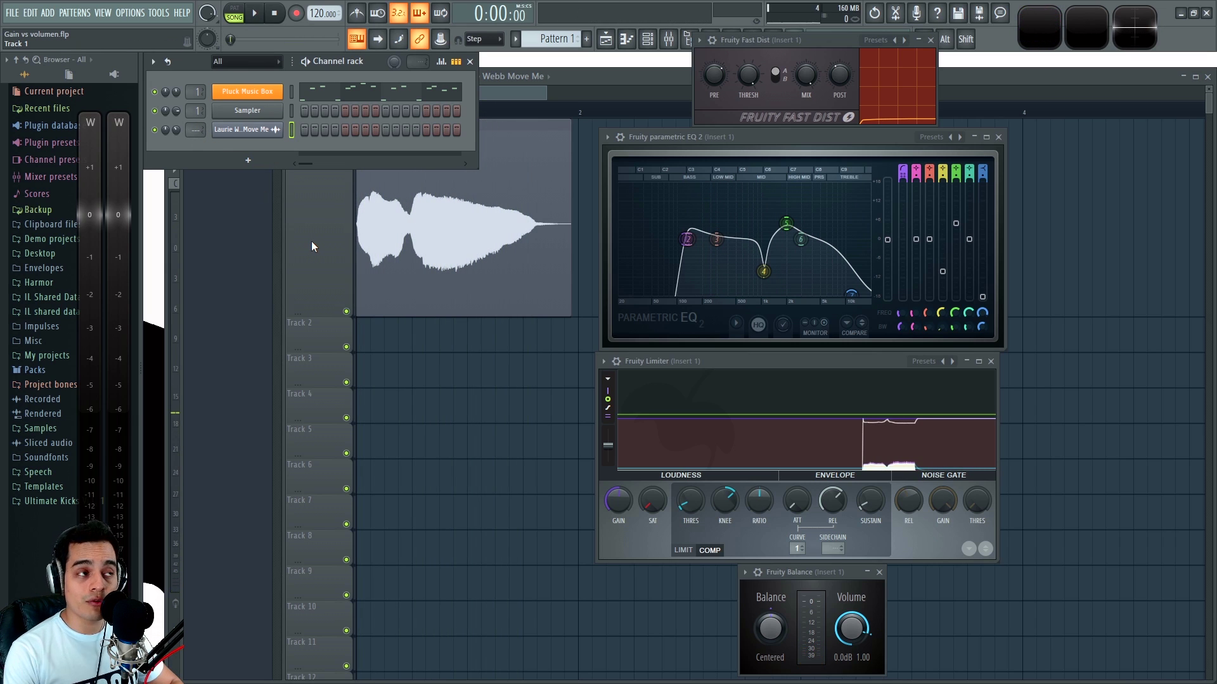
Open the audio clip channel's sample settings and raise Boost in its precomputed effects
click(269, 129)
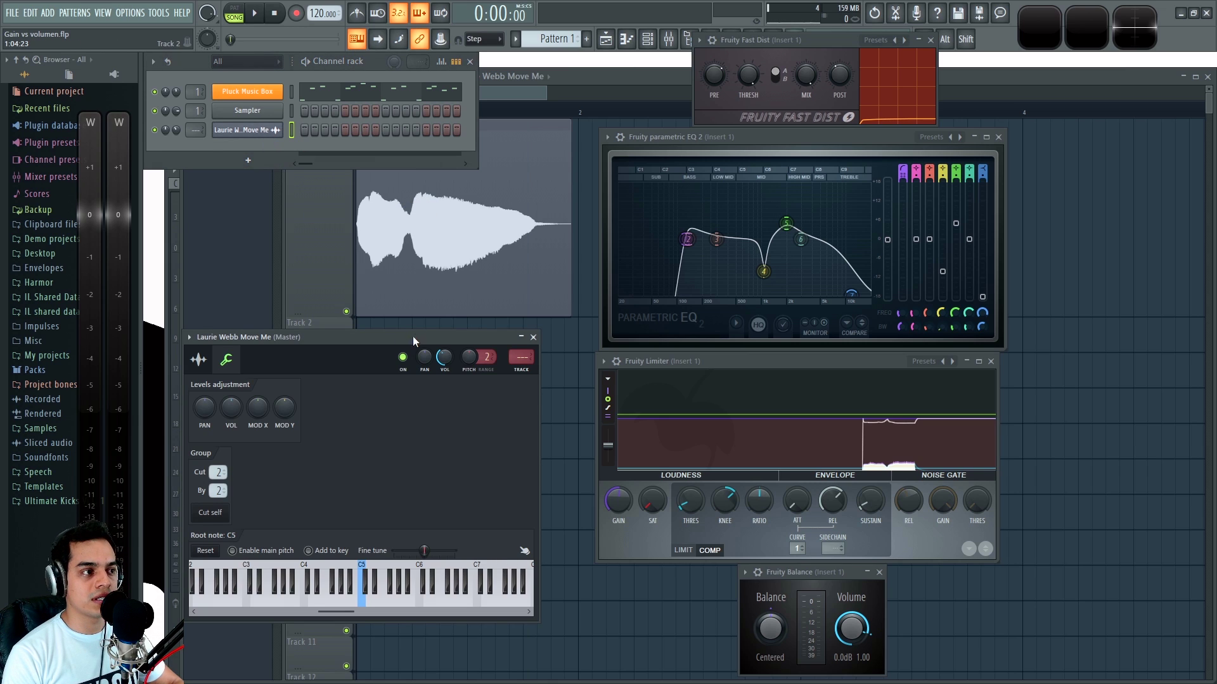
drag(351, 332, 382, 313)
click(234, 339)
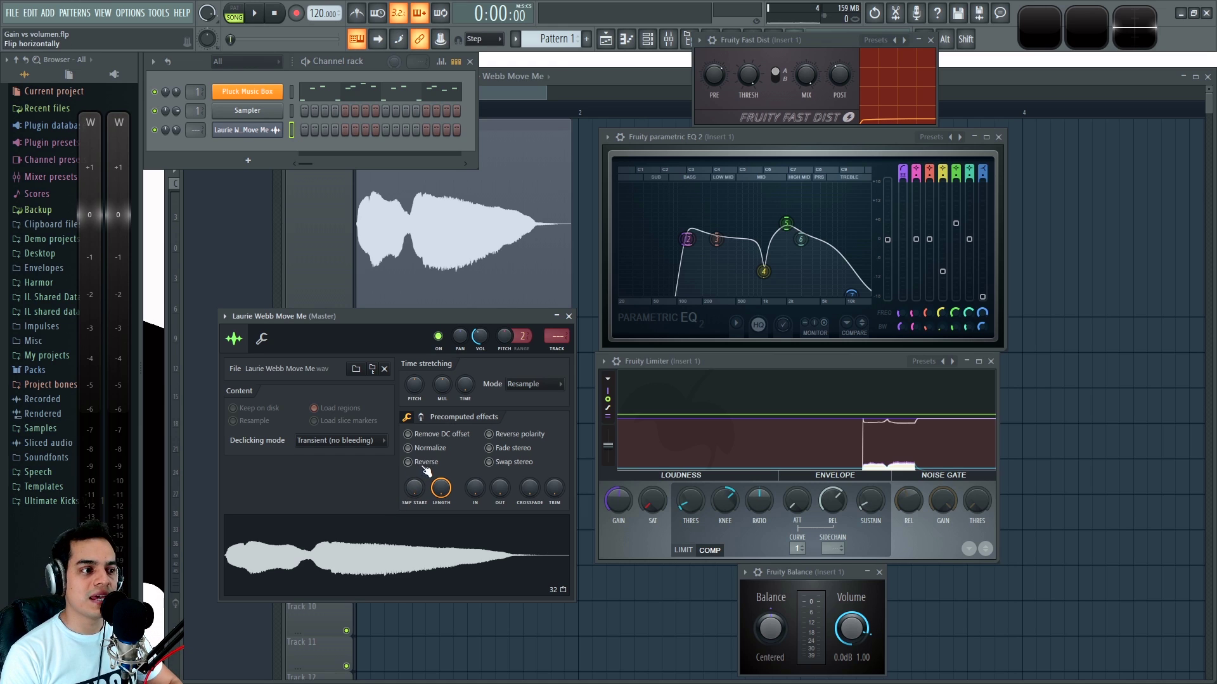
click(420, 417)
drag(424, 462, 424, 454)
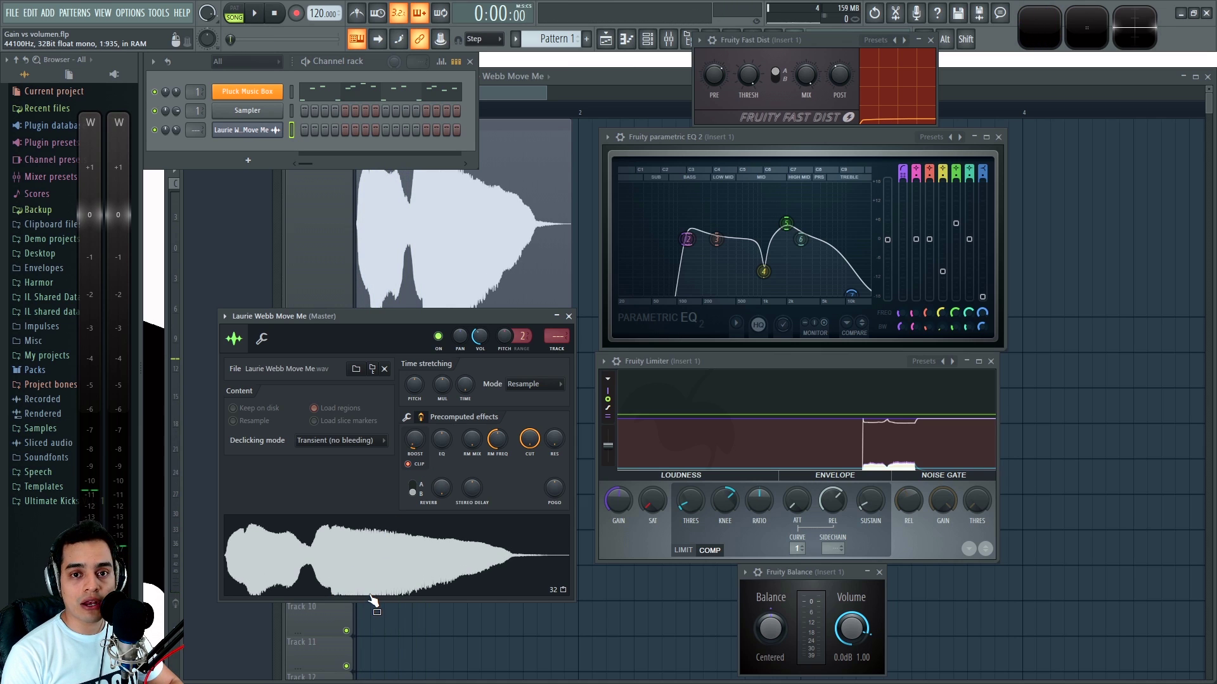
Raise the sample's Boost until the waveform peaks flatten, and play the song to hear the distortion
drag(421, 443, 421, 432)
key(space)
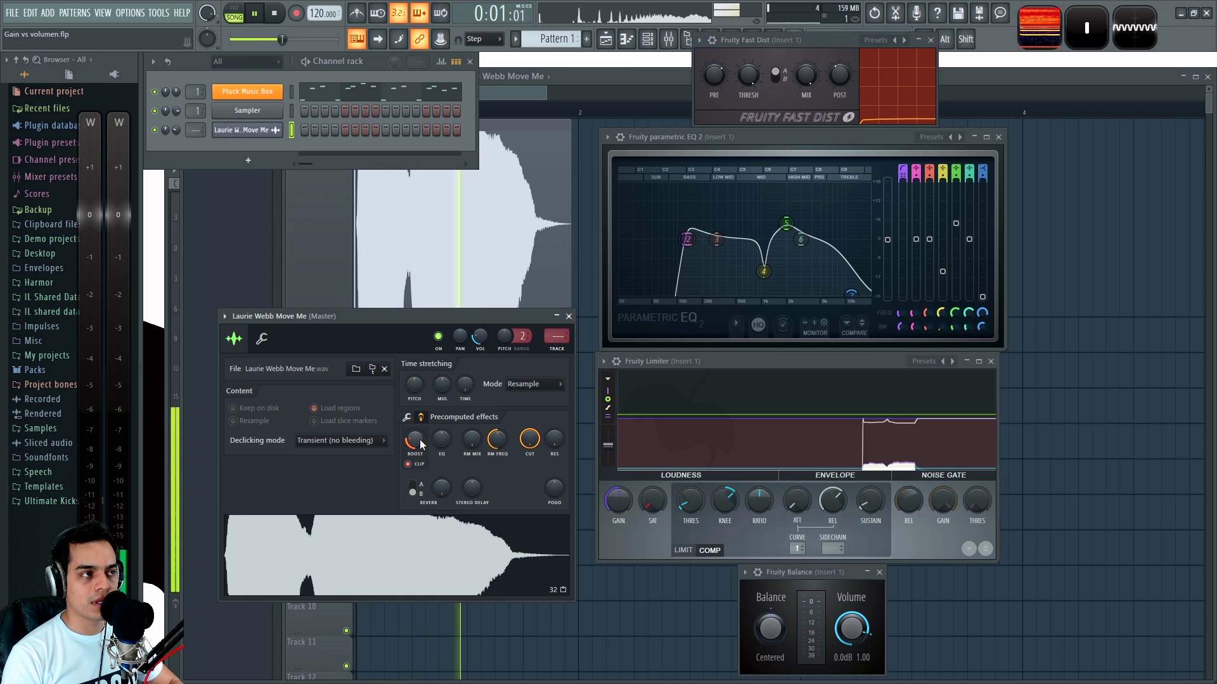
key(space)
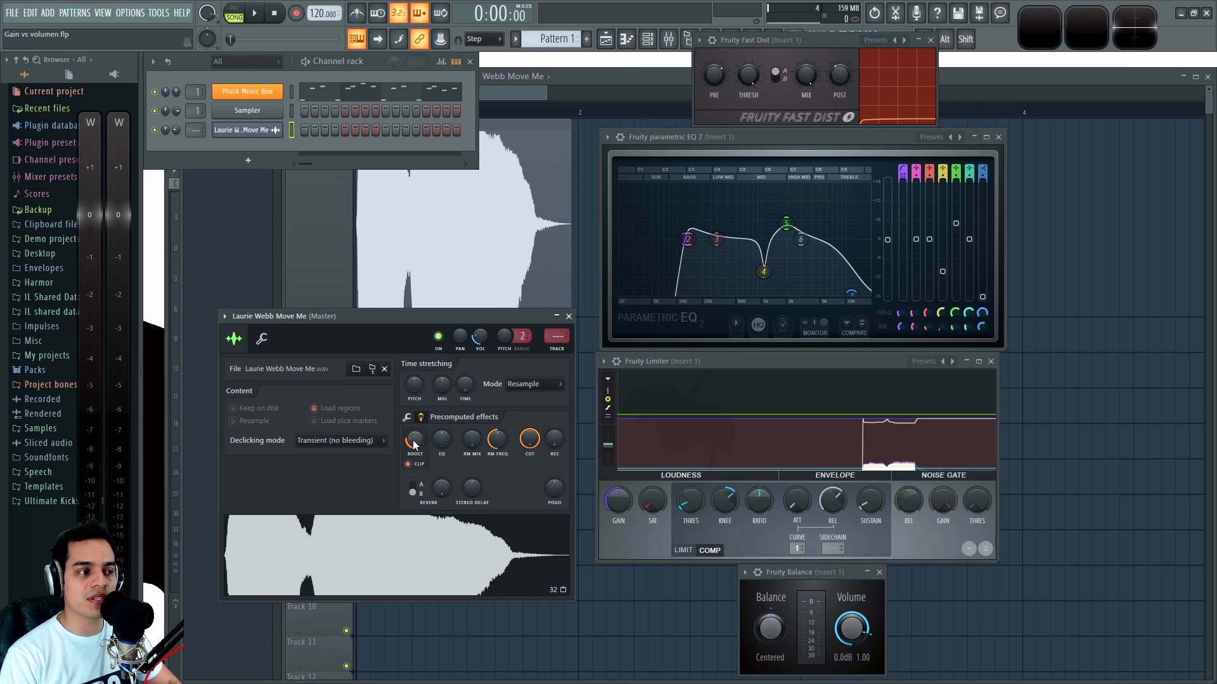
Increase the sample's Boost further and play the clip at a lower channel volume
drag(409, 453, 409, 446)
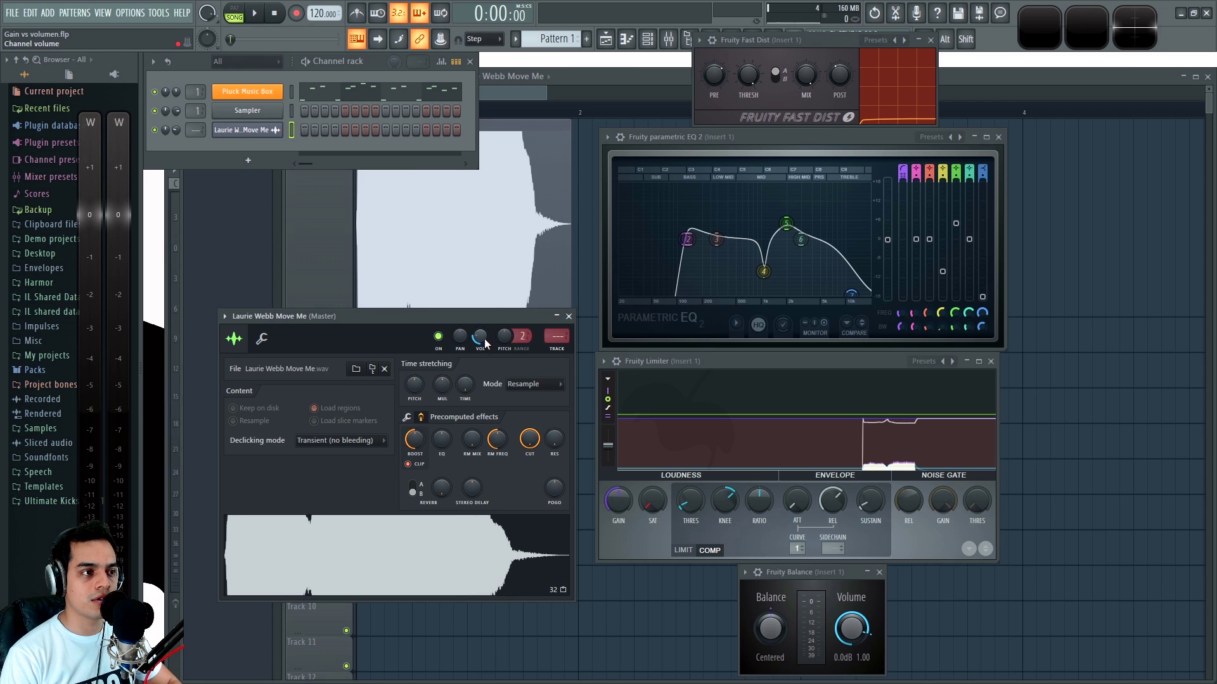
key(space)
key(space)
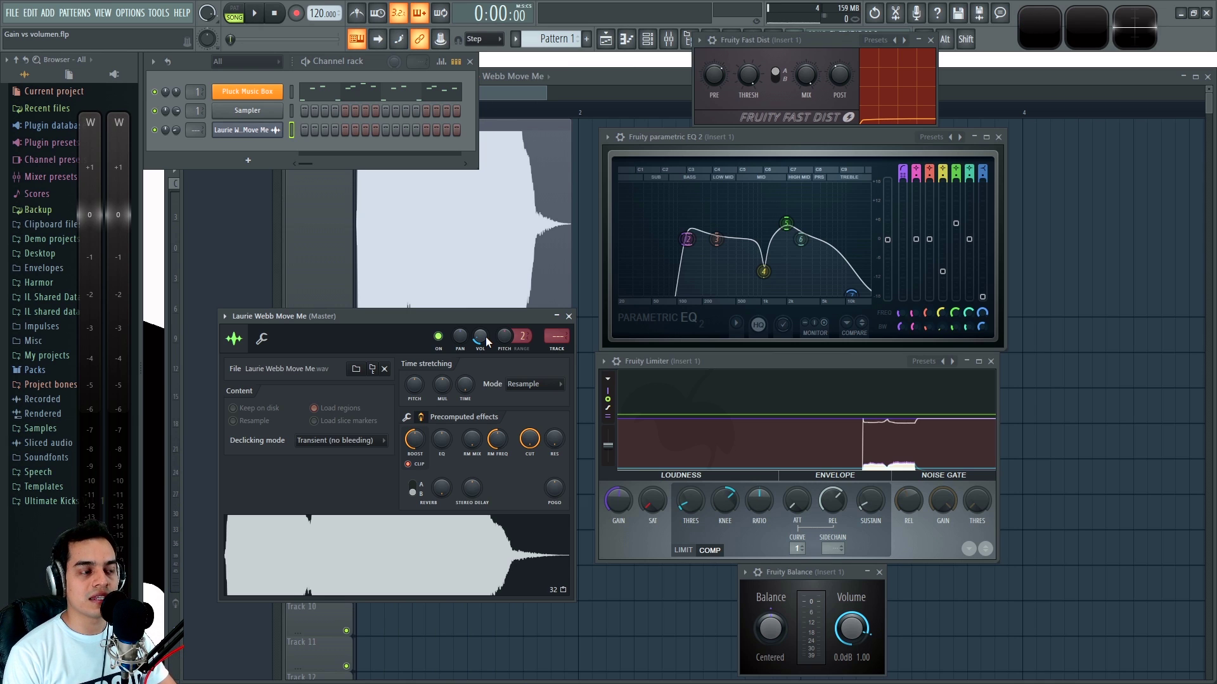
Route the audio clip's channel to Insert 2, play it with Insert 2's fader lowered, then reset the fader to default
click(669, 39)
scroll(197, 130, up, 2)
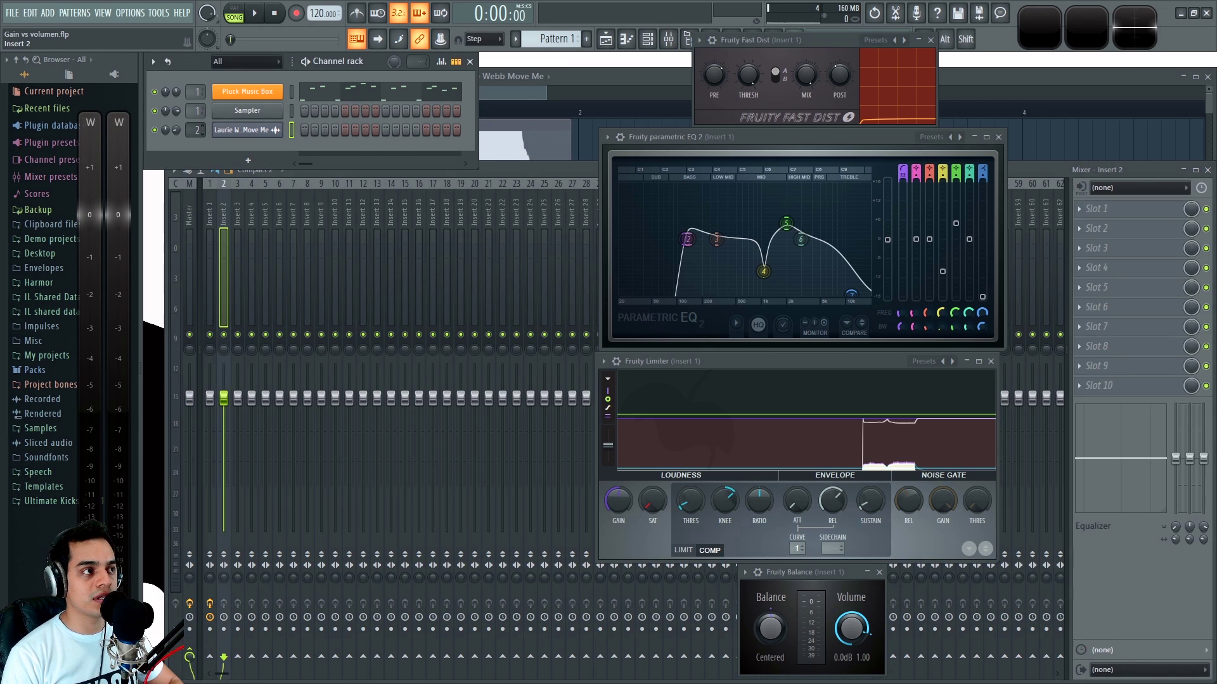
key(space)
drag(225, 399, 230, 469)
key(space)
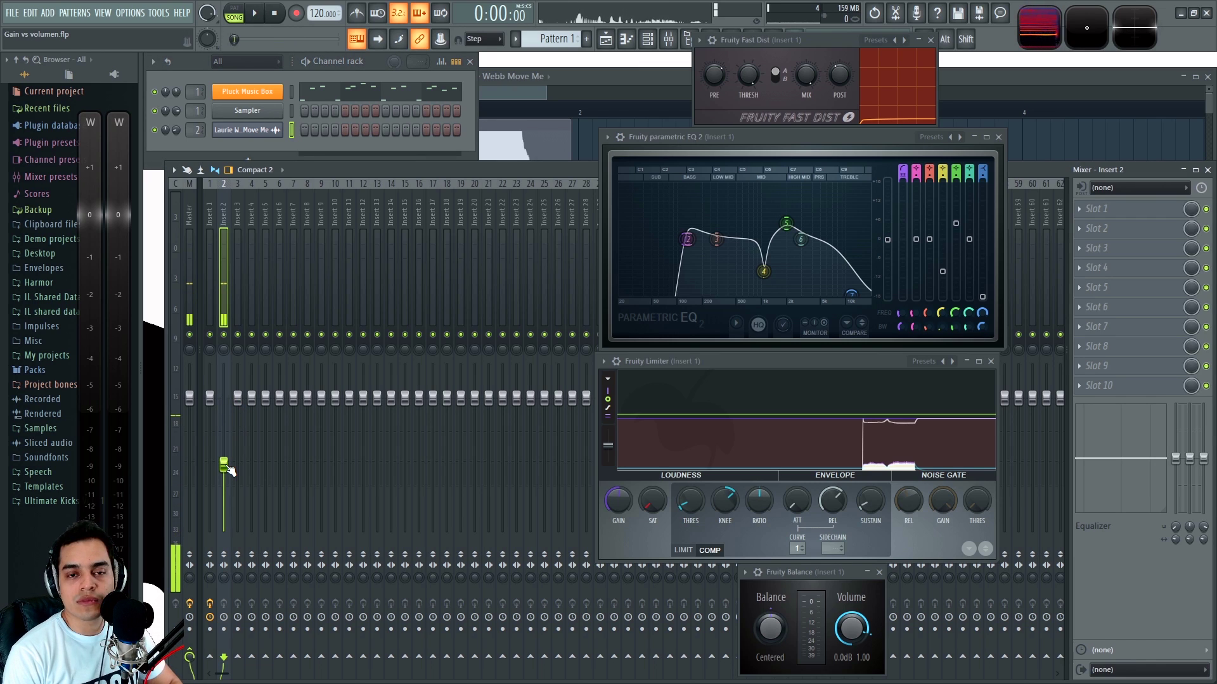
alt+click(224, 466)
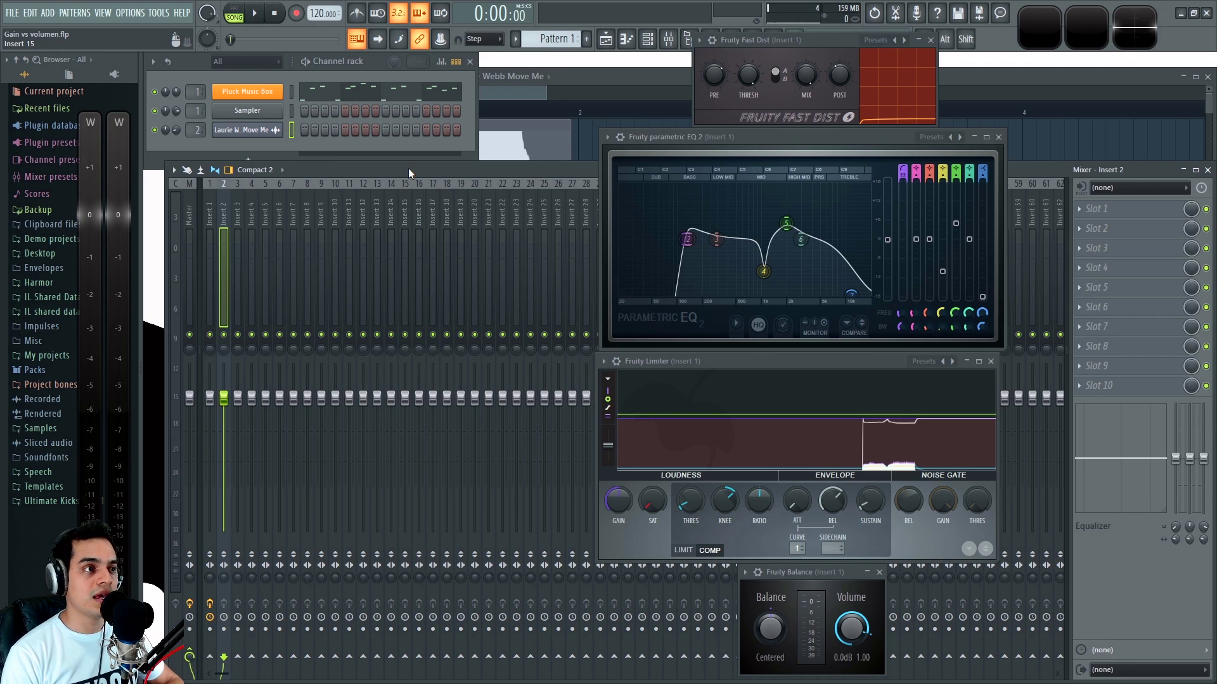
Turn the audio clip channel's Boost back down to zero and close its sample settings
click(244, 130)
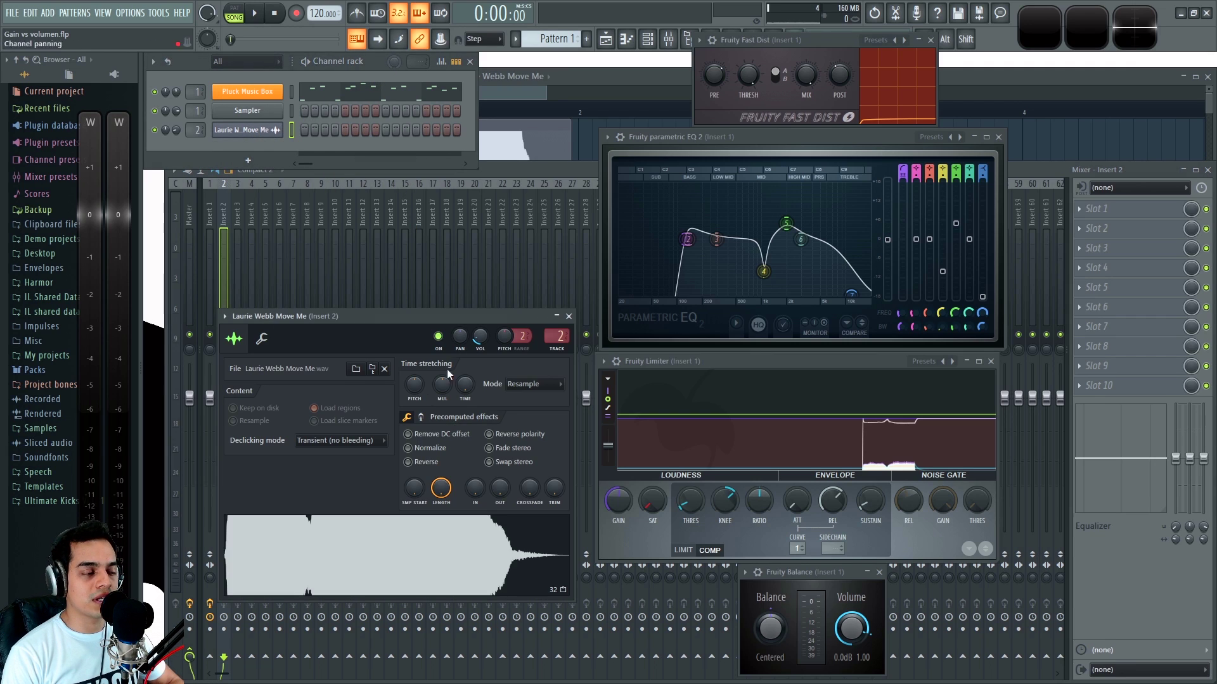
click(421, 417)
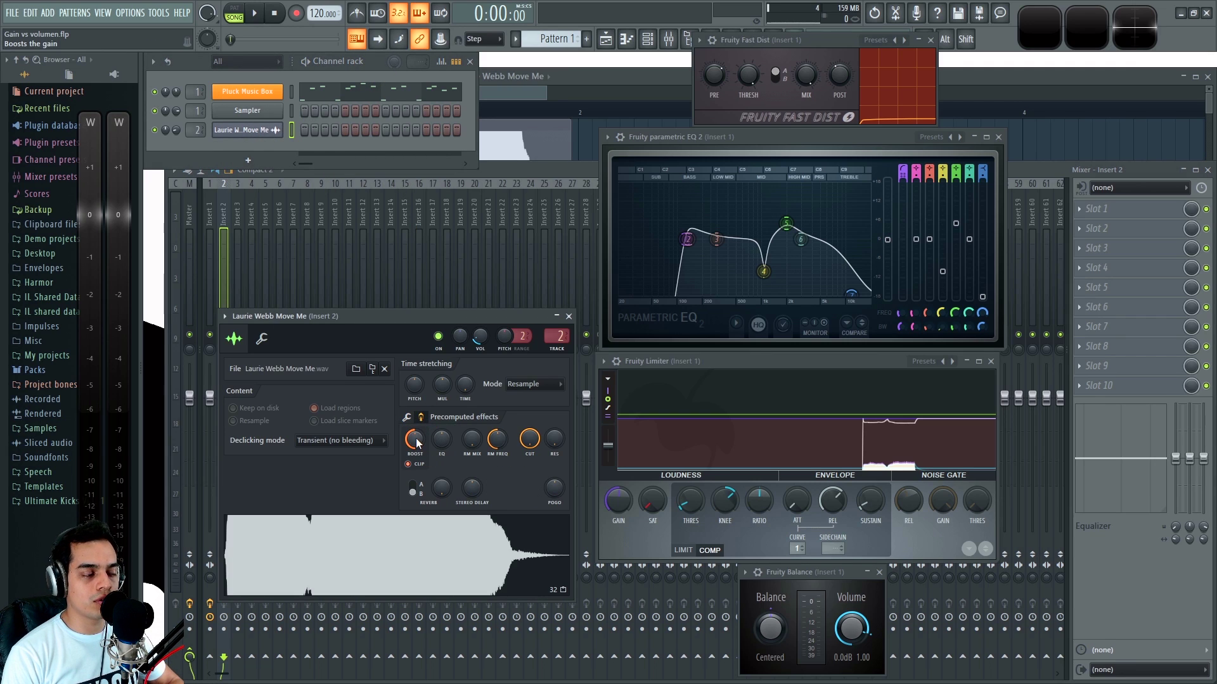
click(569, 317)
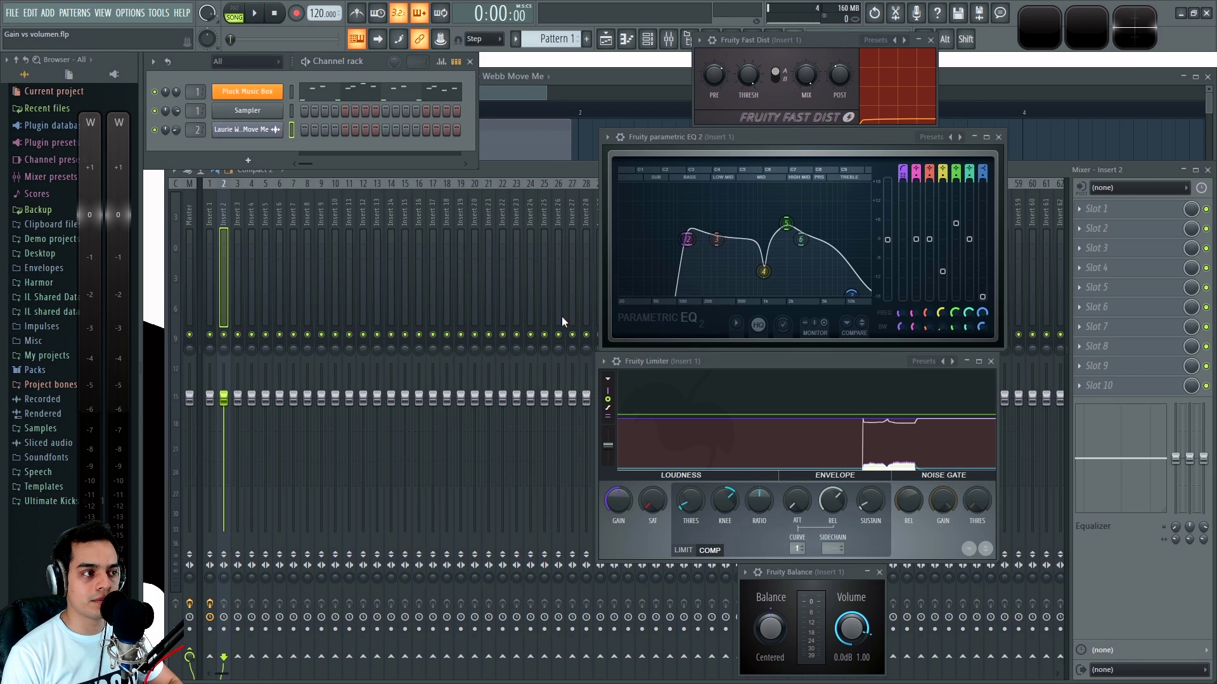
Play the clip with Insert 2's fader raised to its maximum, then reset the fader to default
key(space)
drag(214, 410, 215, 356)
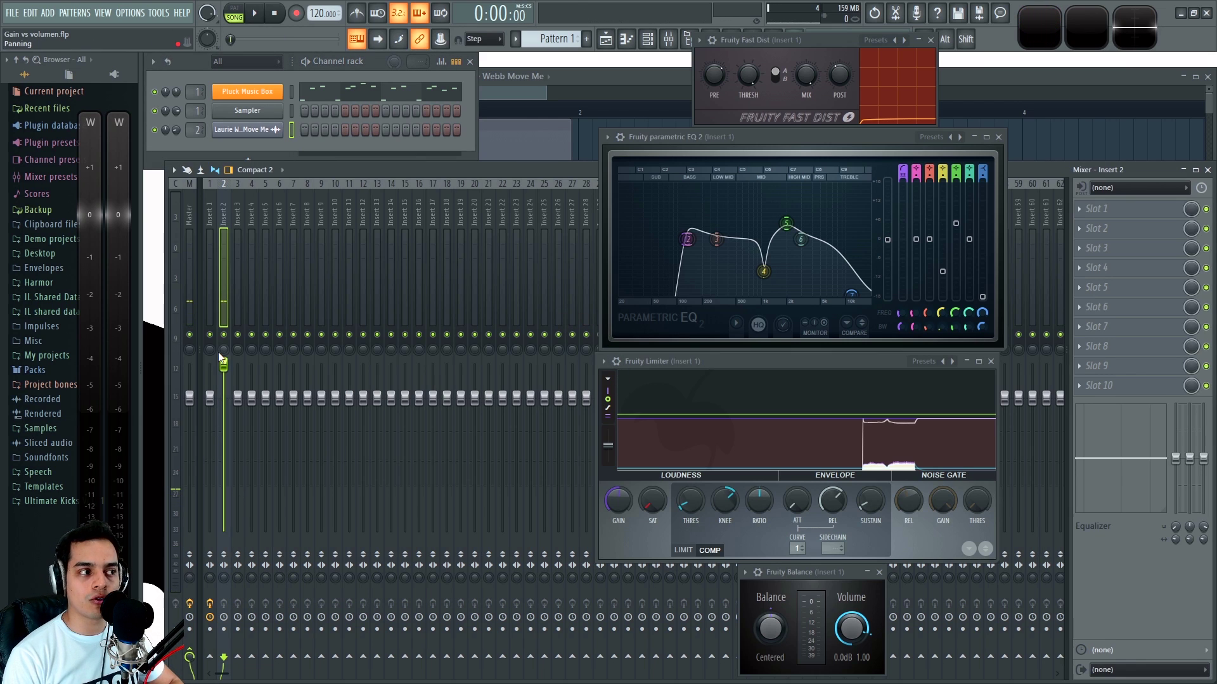
key(space)
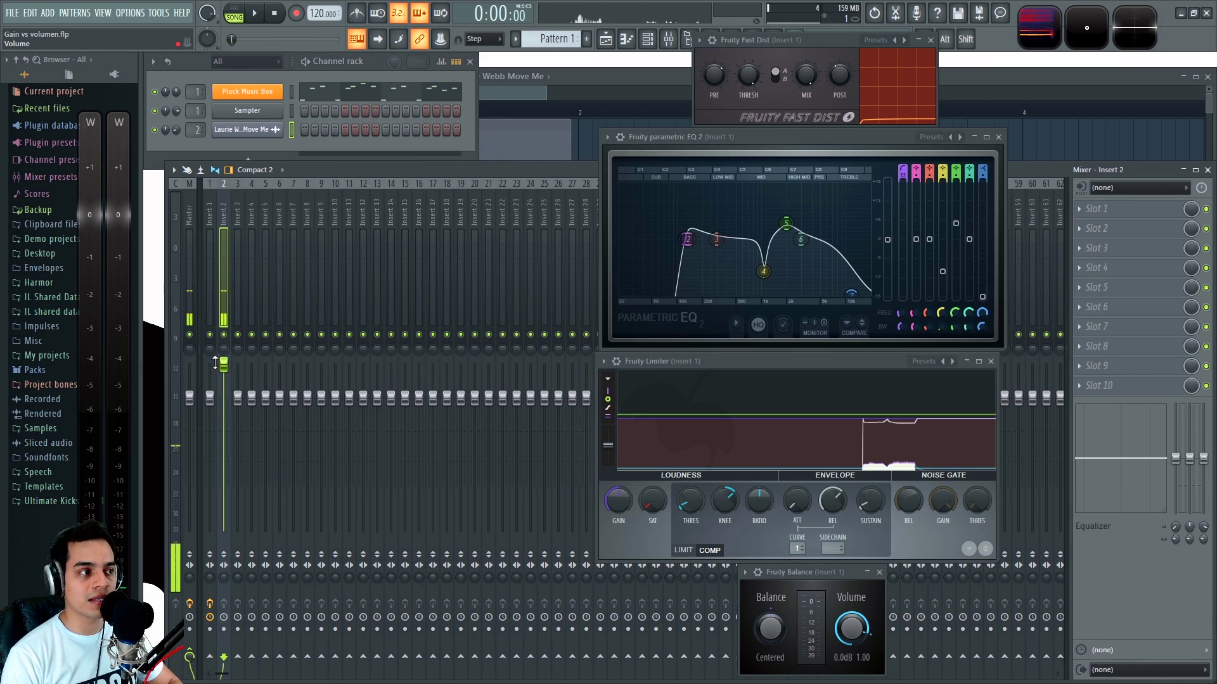
alt+click(224, 362)
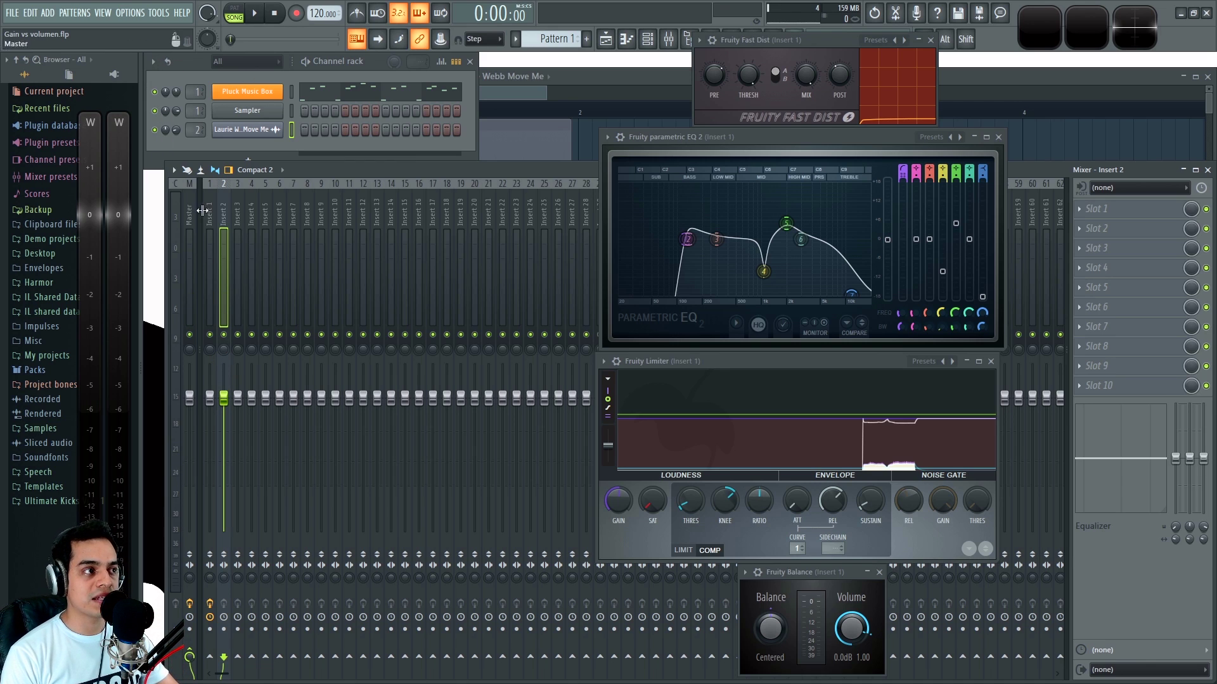
Reorder Insert 1's effects so Fruity parametric EQ 2 sits in slot 1 and Fruity Fast Dist in slot 3
click(211, 210)
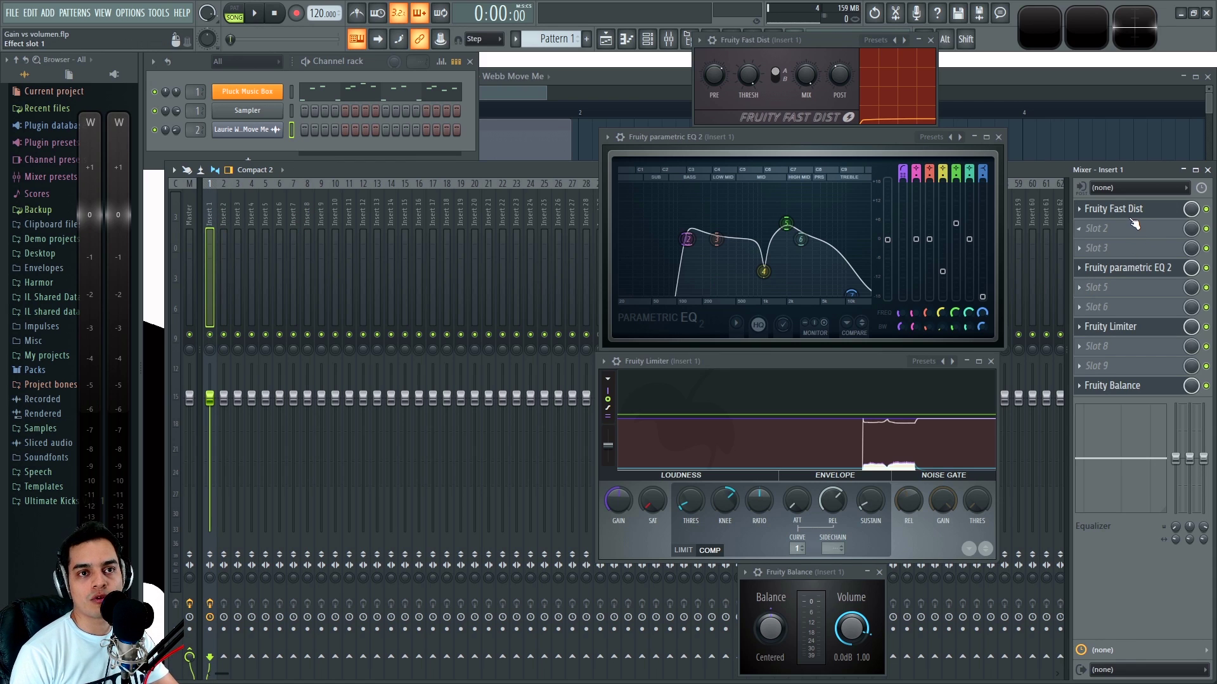
mouse_move(1134, 269)
mouse_down()
mouse_move(1135, 212)
mouse_move(1134, 248)
mouse_up()
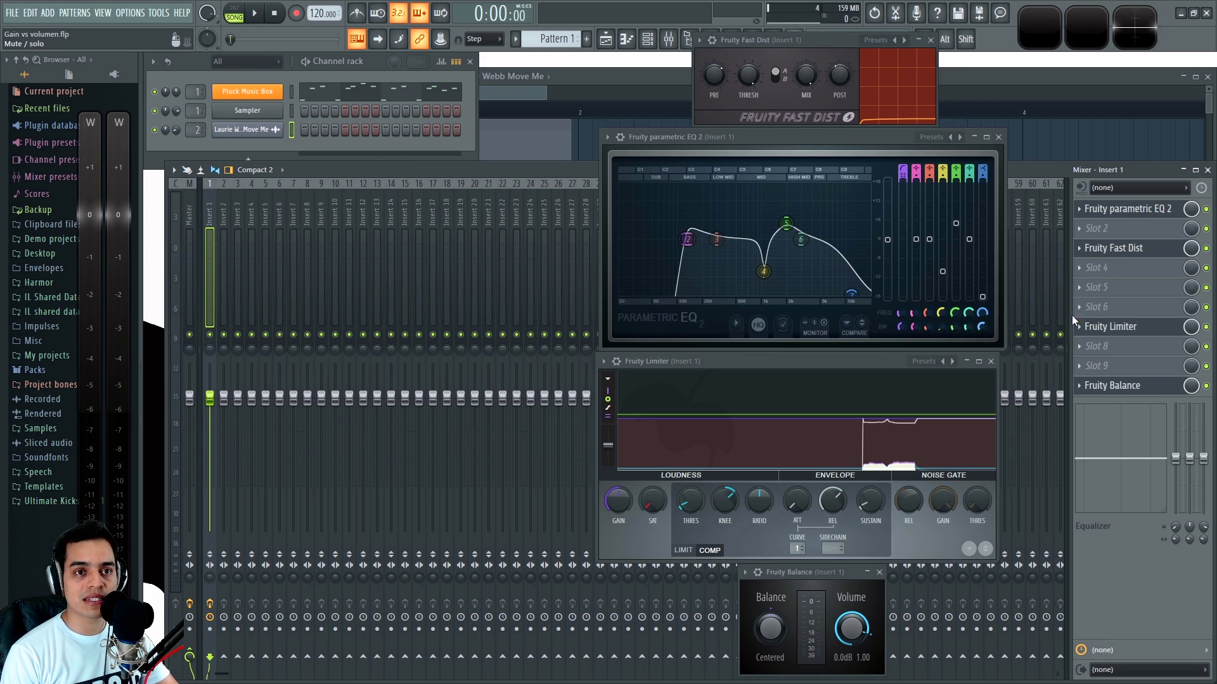
click(1138, 251)
click(1140, 256)
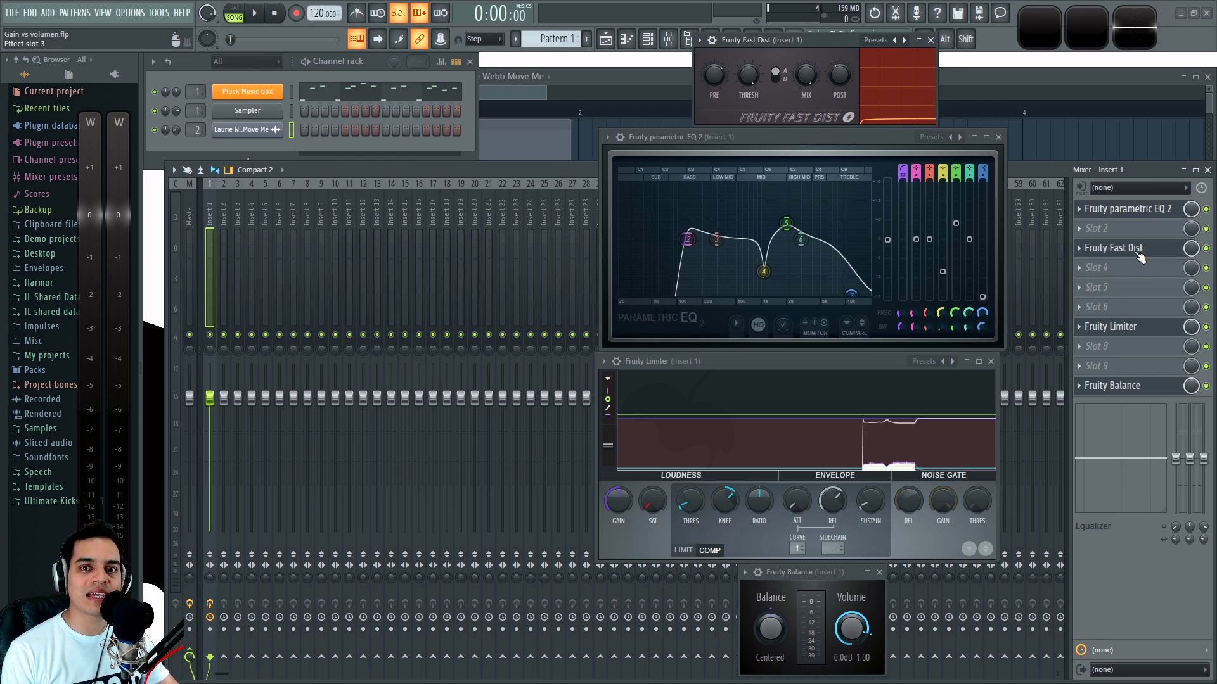
Review the Boost control in the audio clip channel's sample settings, close them and select the Pluck Music Box channel
click(254, 129)
click(422, 417)
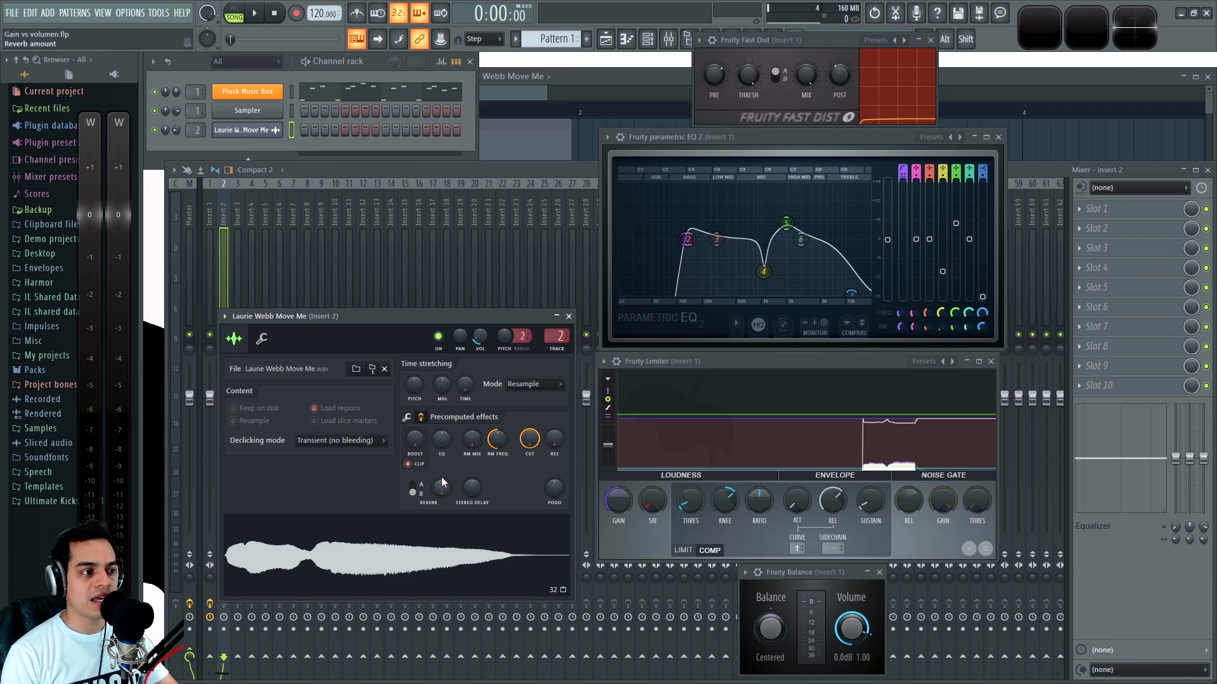
drag(418, 448, 418, 429)
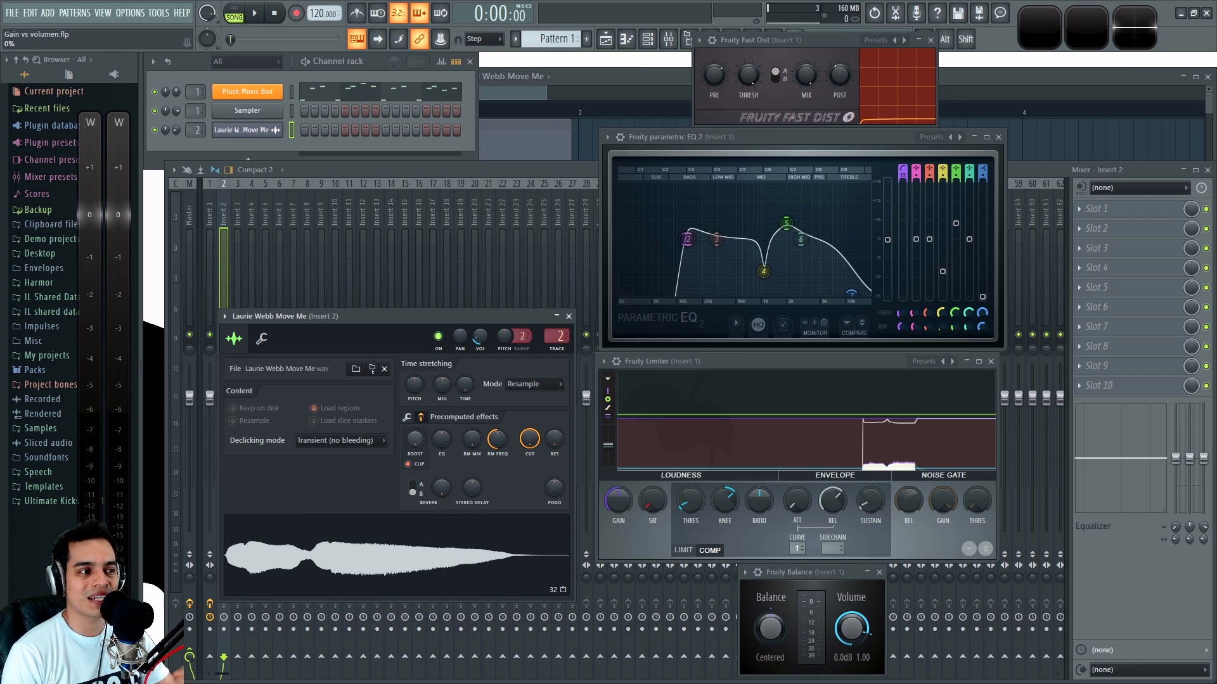
click(567, 316)
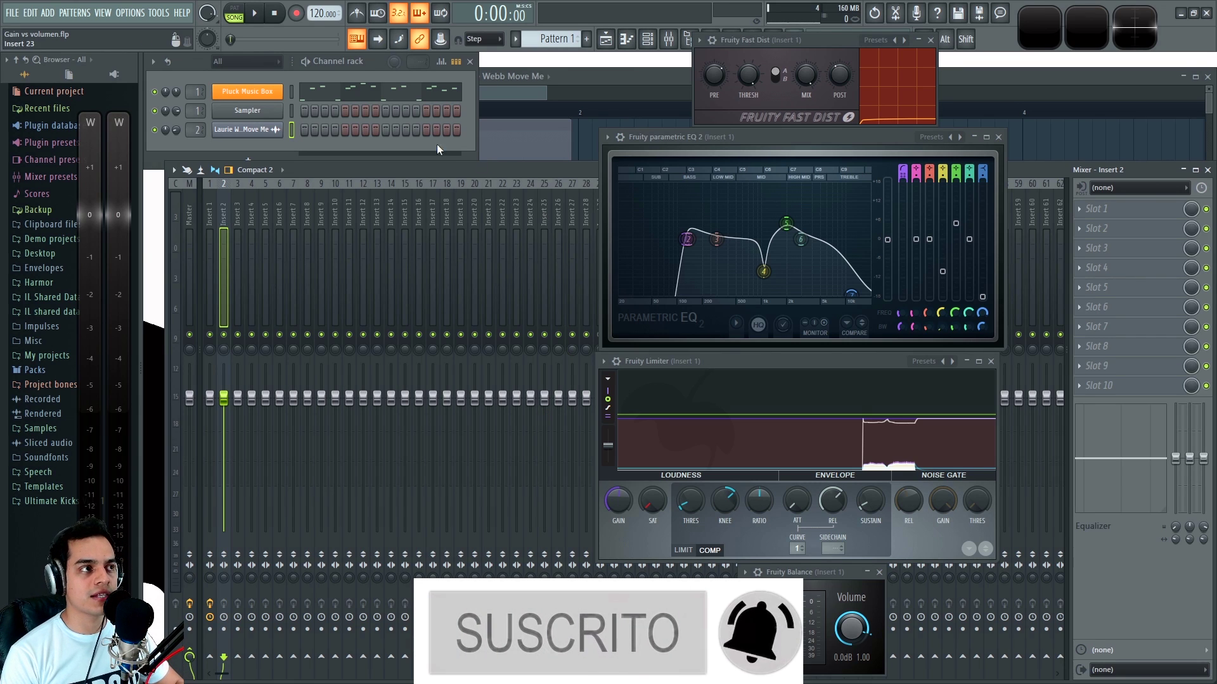
click(308, 98)
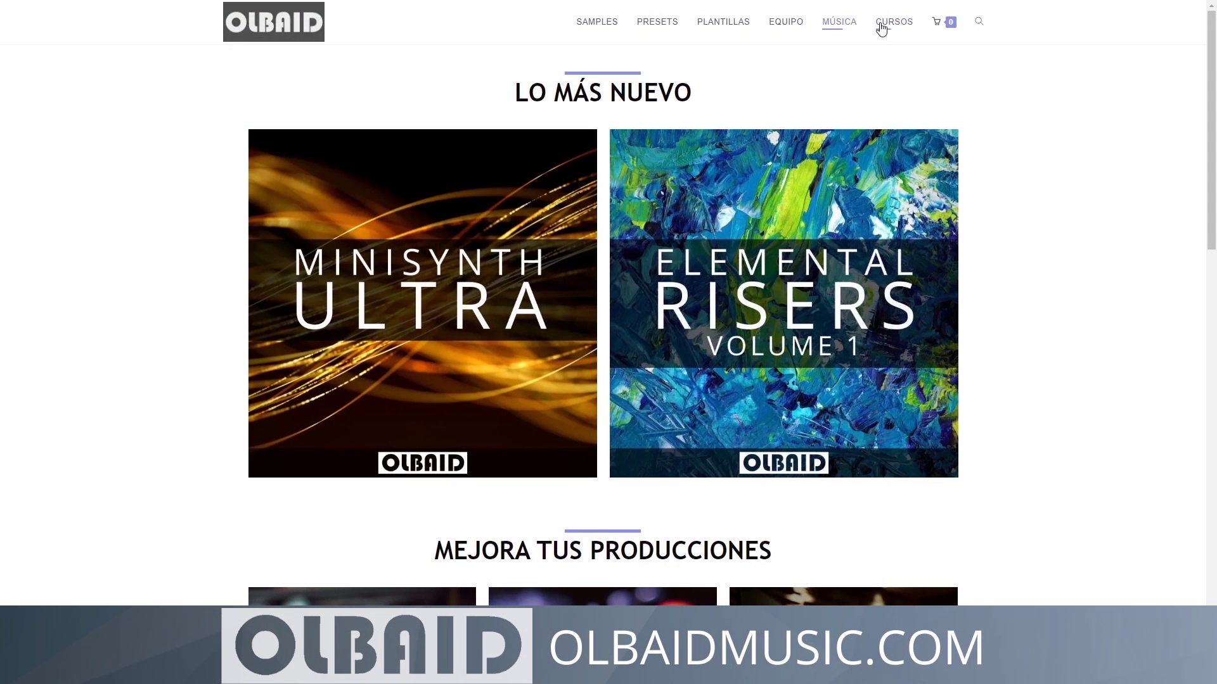
Look through the OLBAID website's home page, from the newest releases down to the studio equipment and music production learning sections
scroll(1043, 196, down, 5)
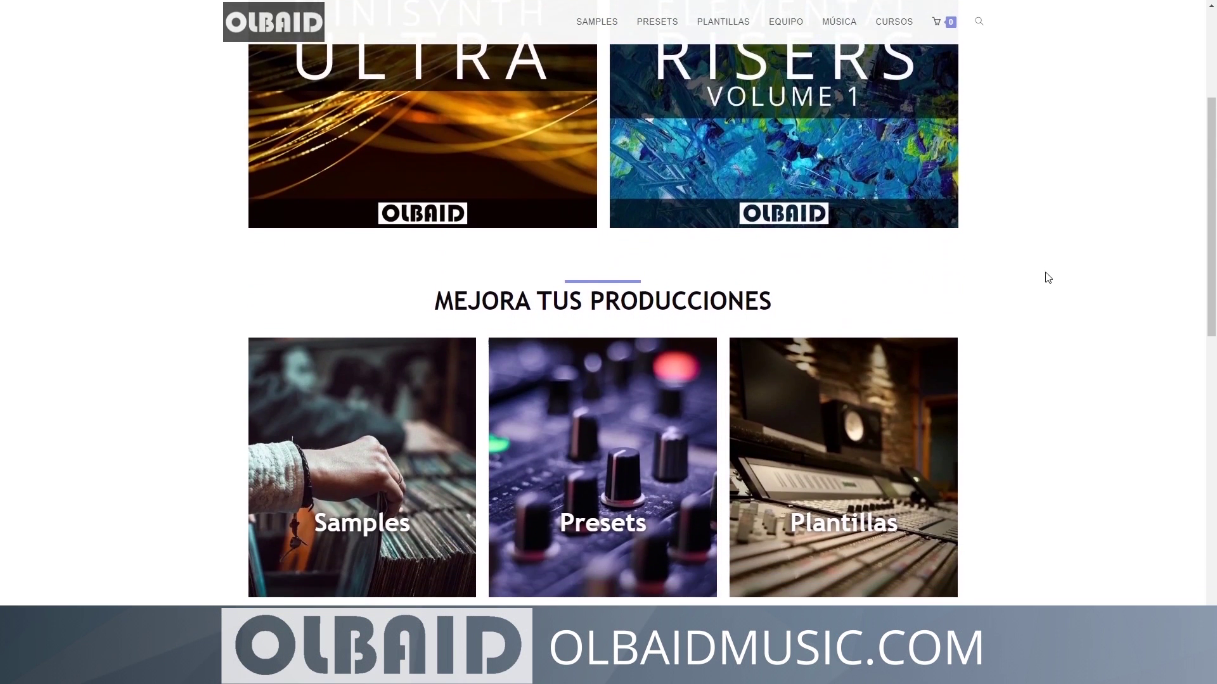
scroll(1049, 275, down, 7)
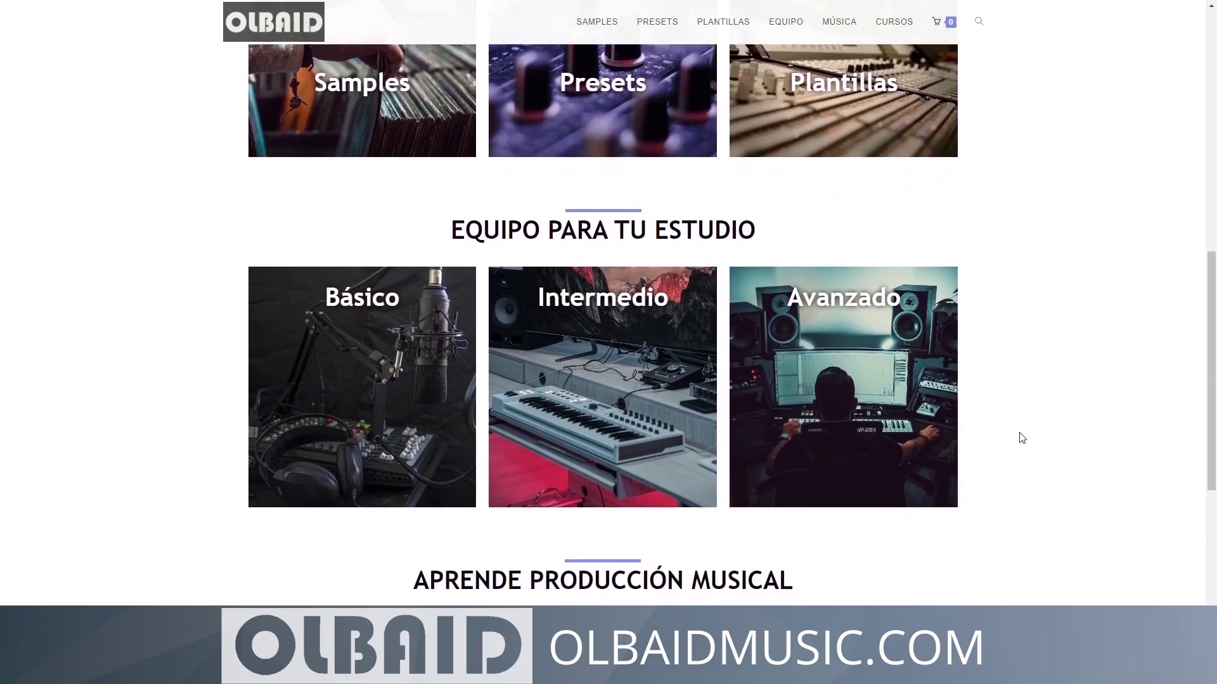
scroll(1021, 438, down, 4)
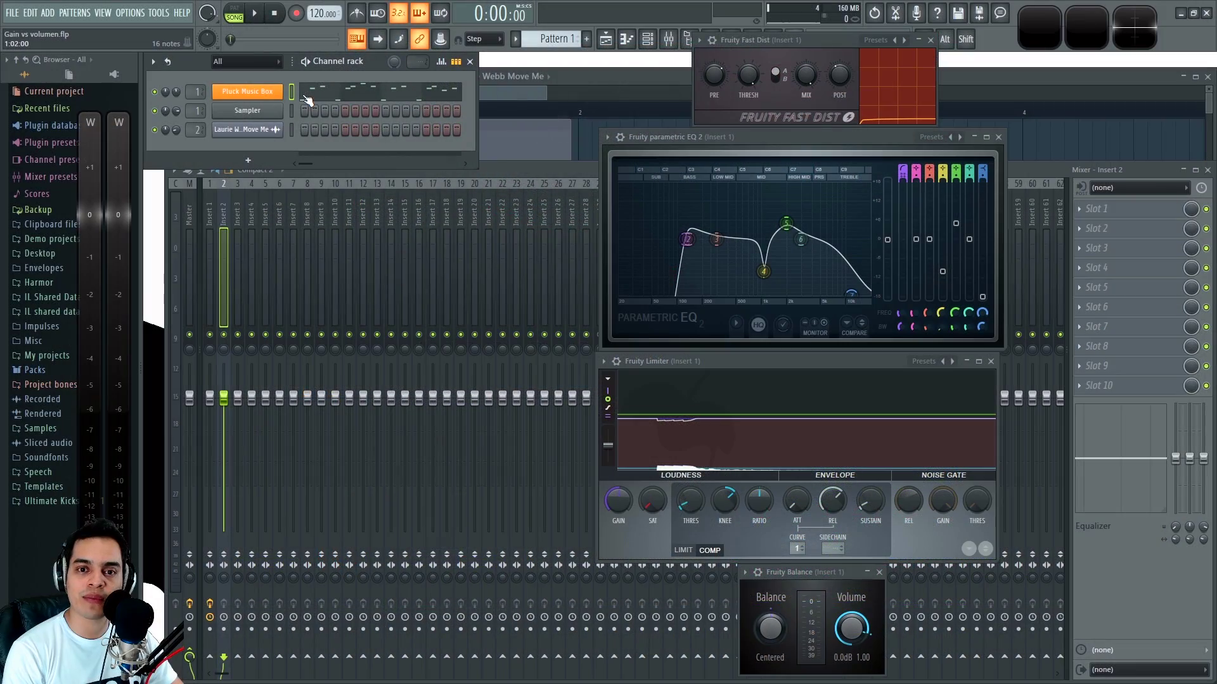